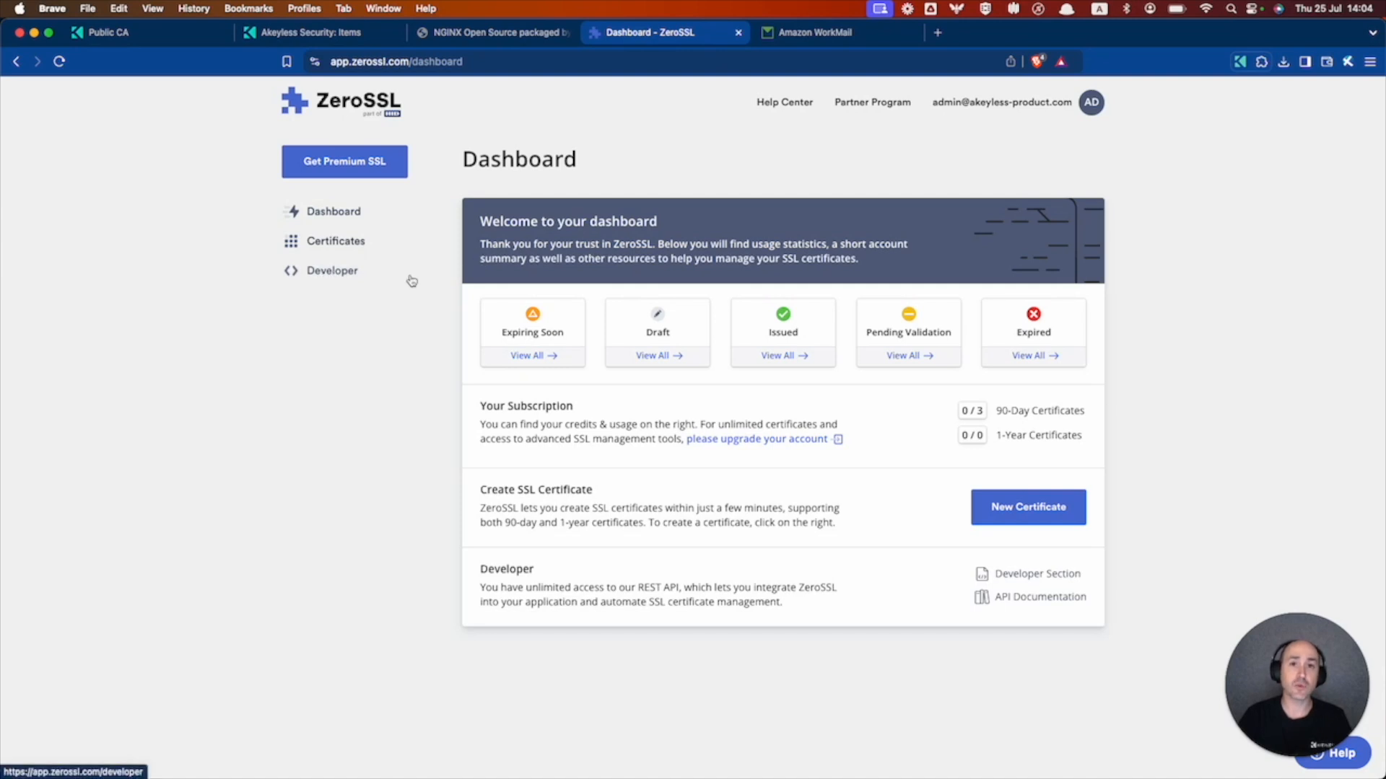
# - In the Akeyless console, start a new target and choose the ZeroSSL target type
pyautogui.click(308, 34)
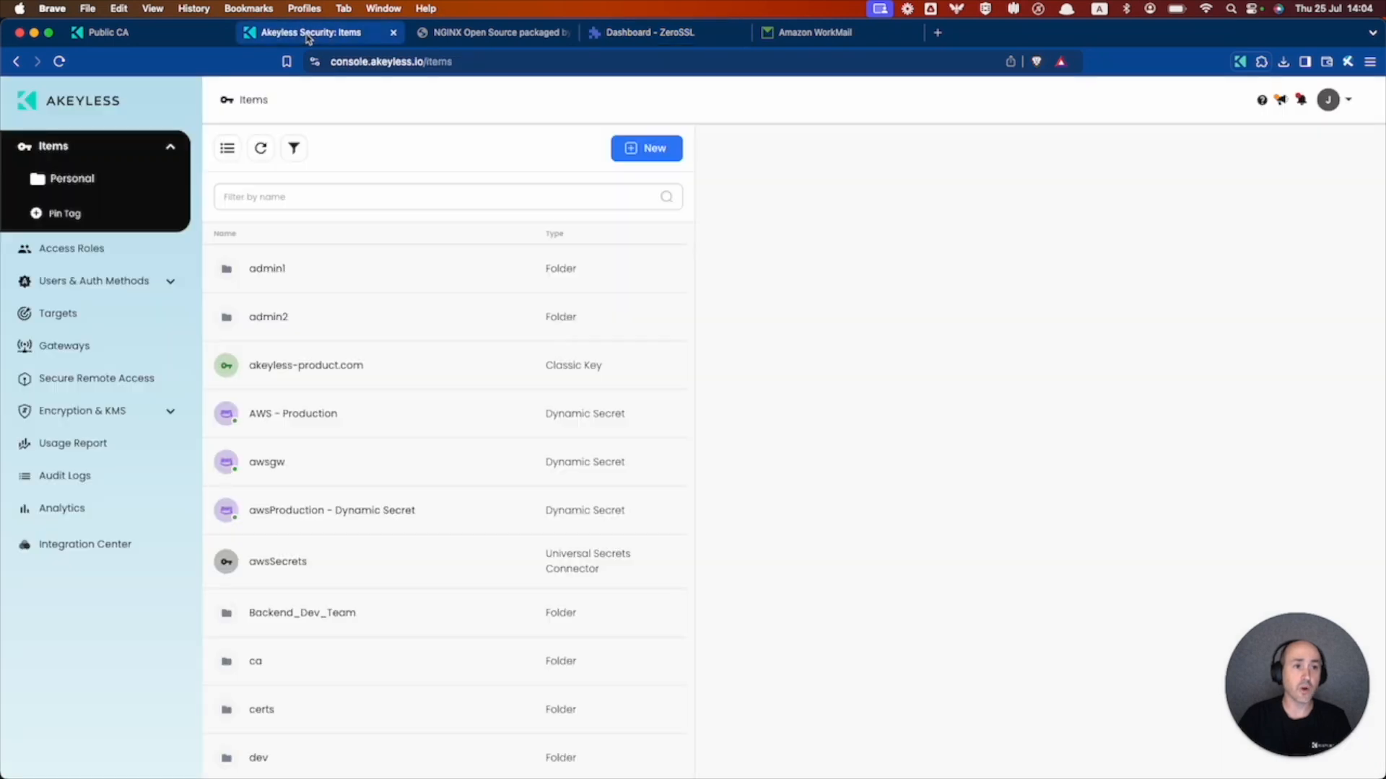
pyautogui.click(59, 322)
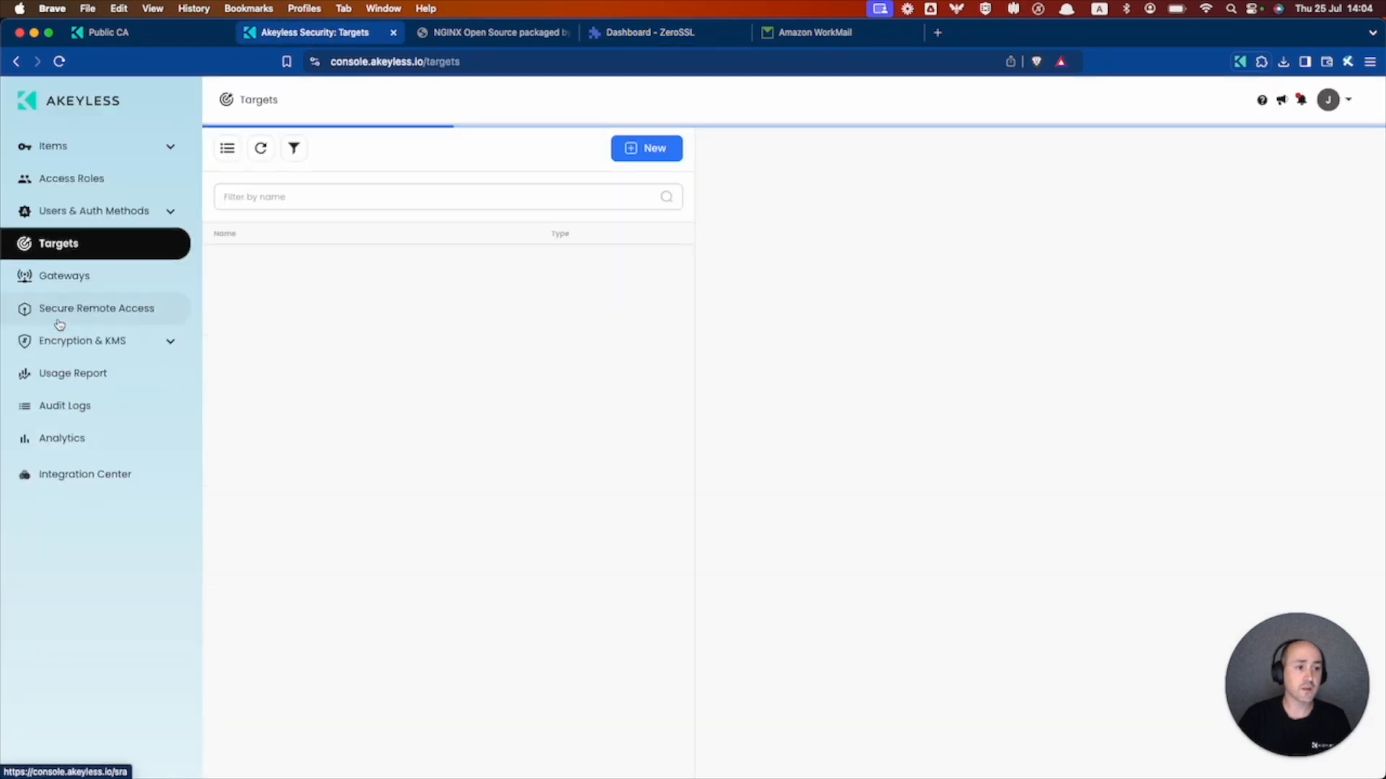
pyautogui.click(645, 149)
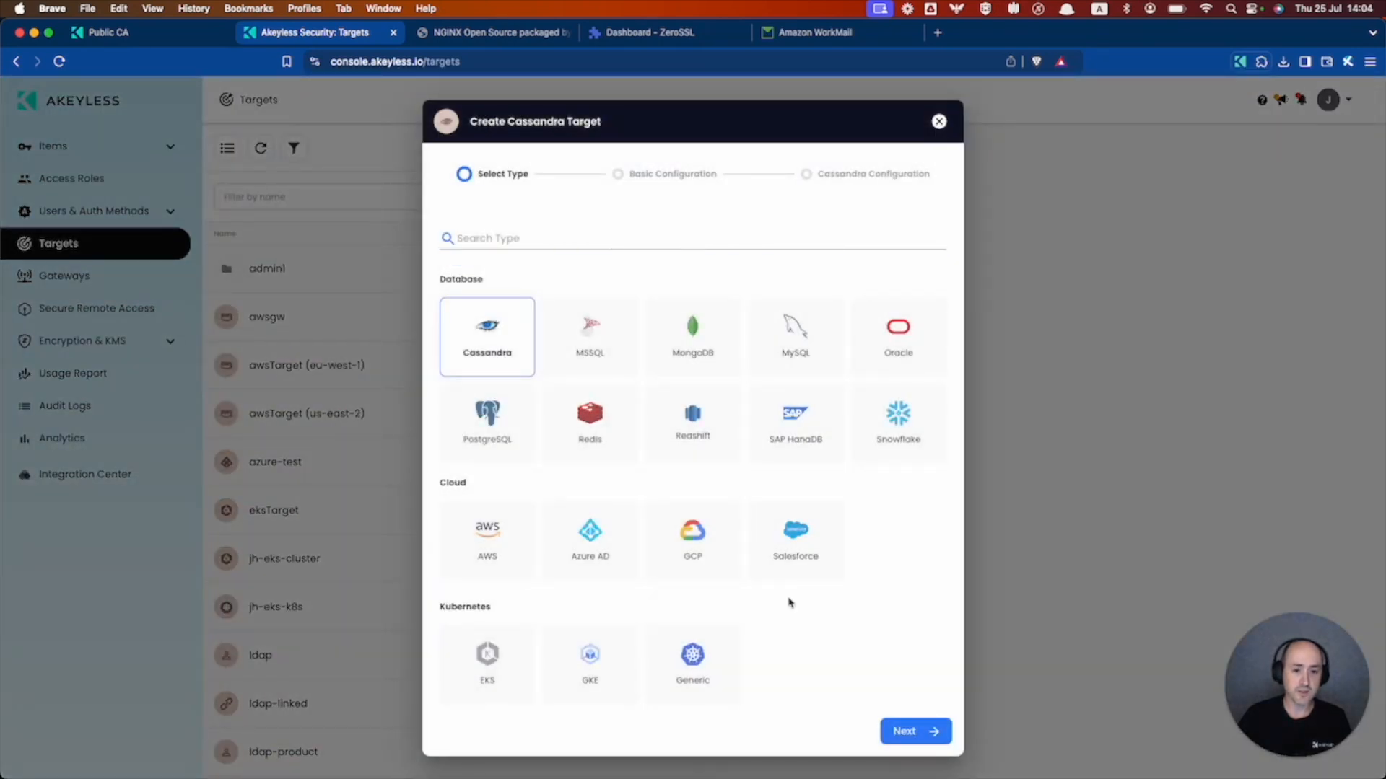
pyautogui.scroll(-10, 790, 603)
pyautogui.scroll(-2, 789, 602)
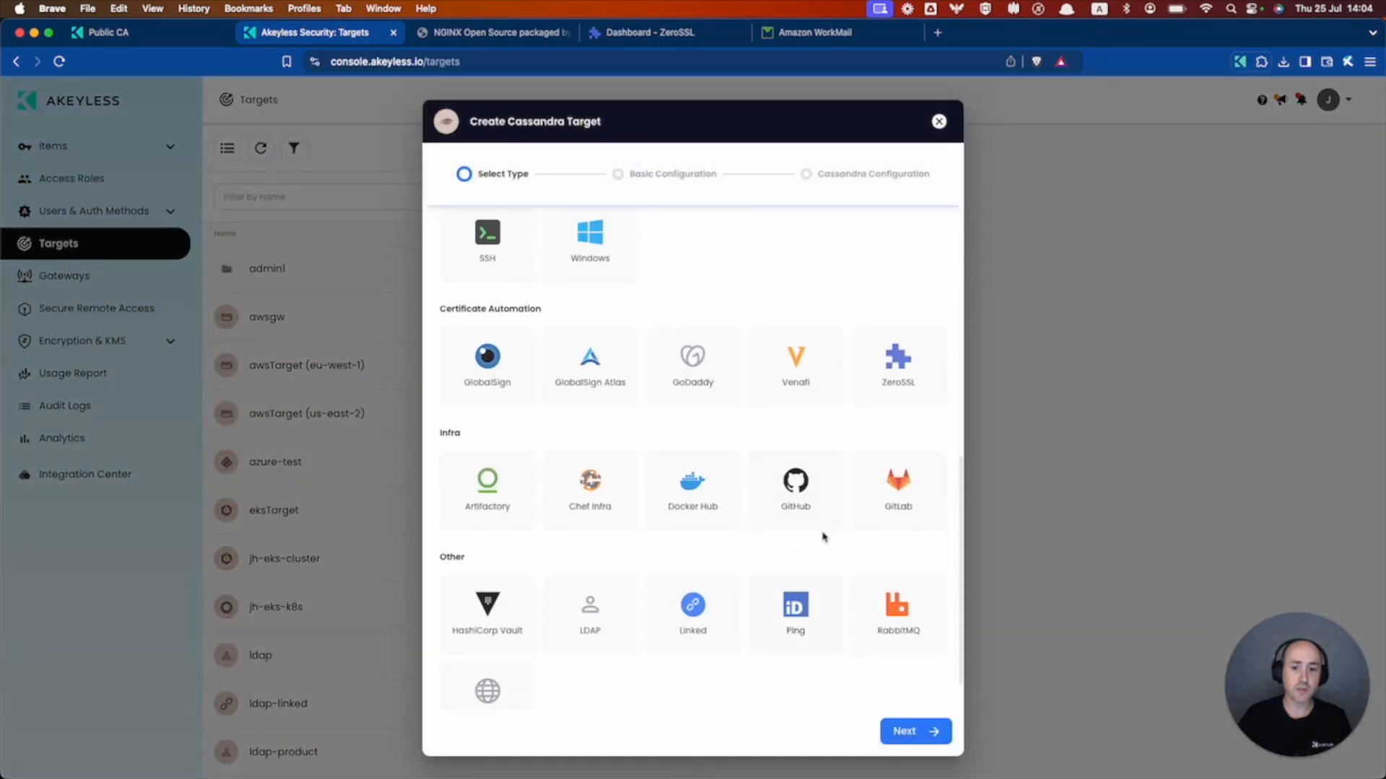
pyautogui.click(893, 361)
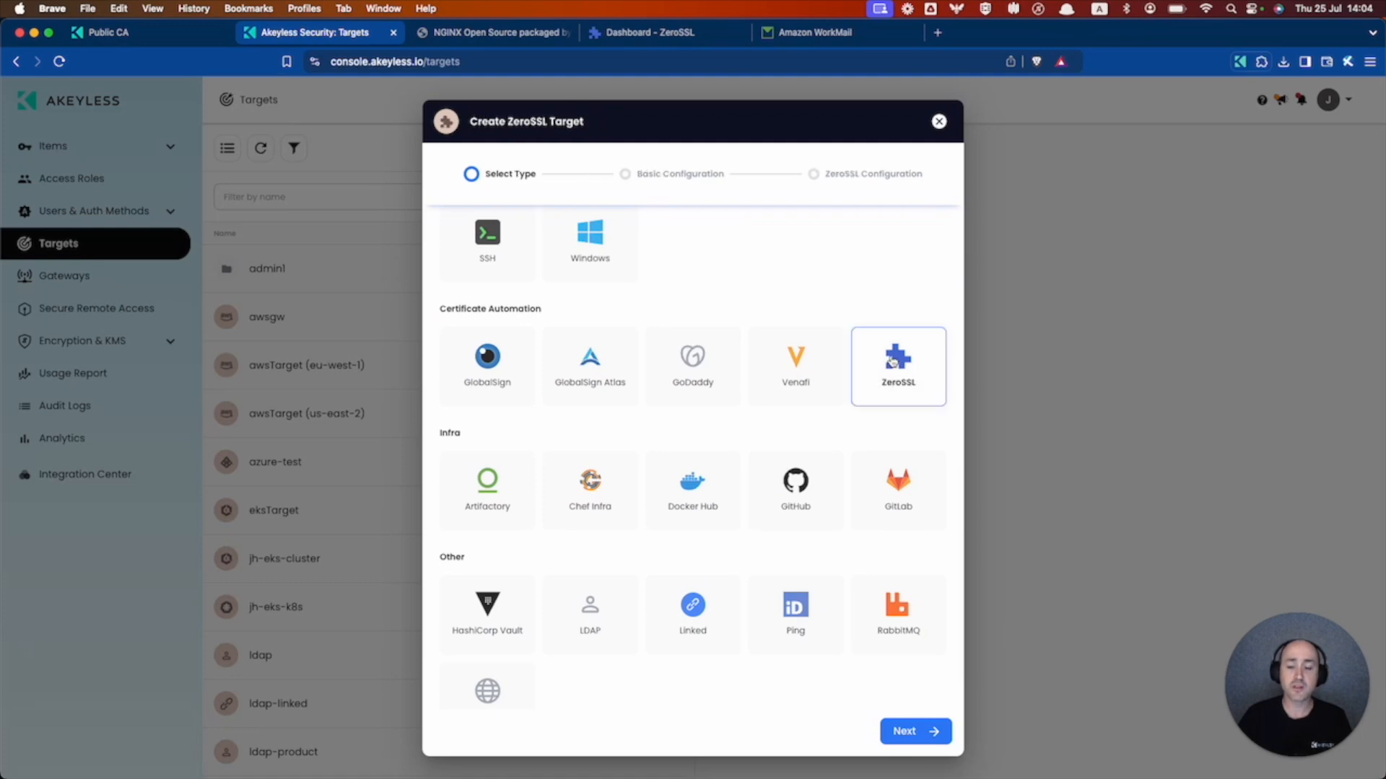
pyautogui.click(914, 731)
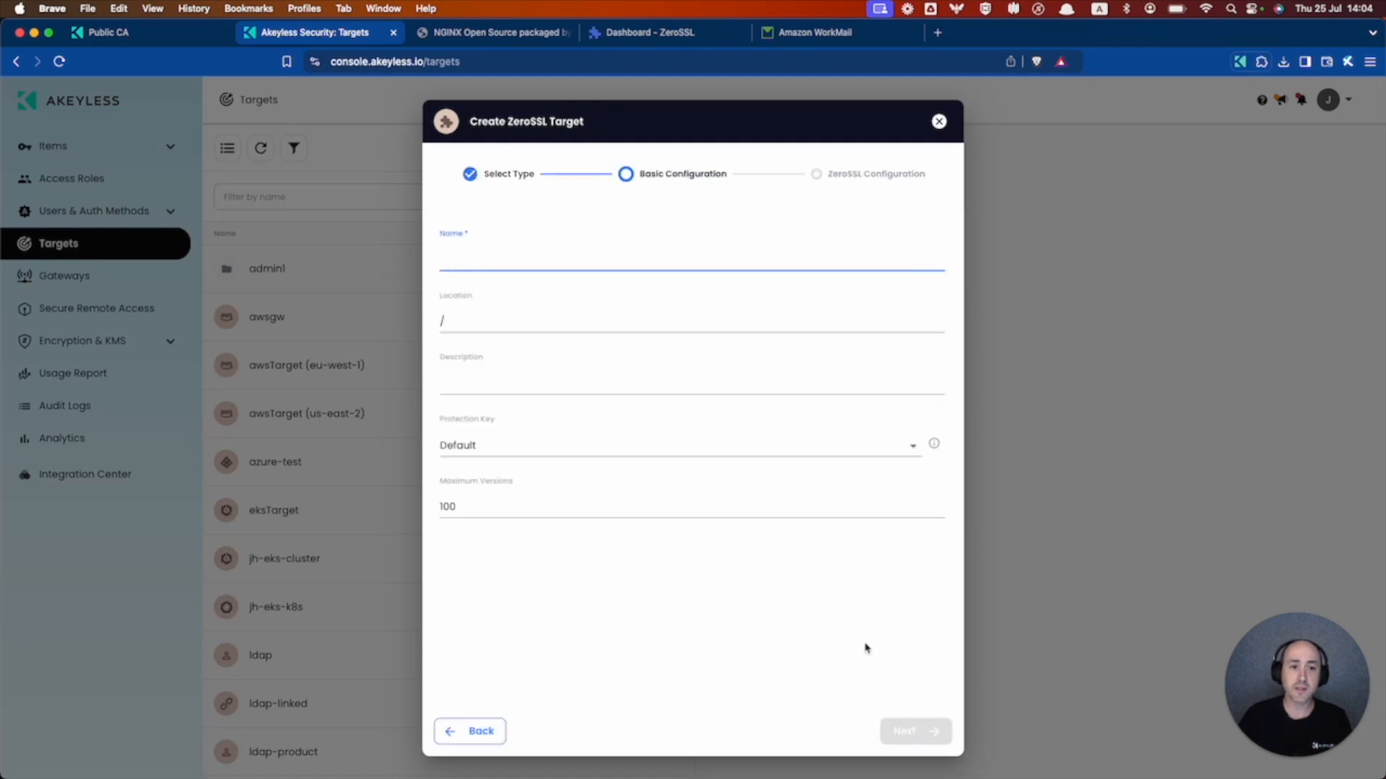
# - Name the target zerosslTarget and continue to its ZeroSSL configuration
pyautogui.write('zerossl')
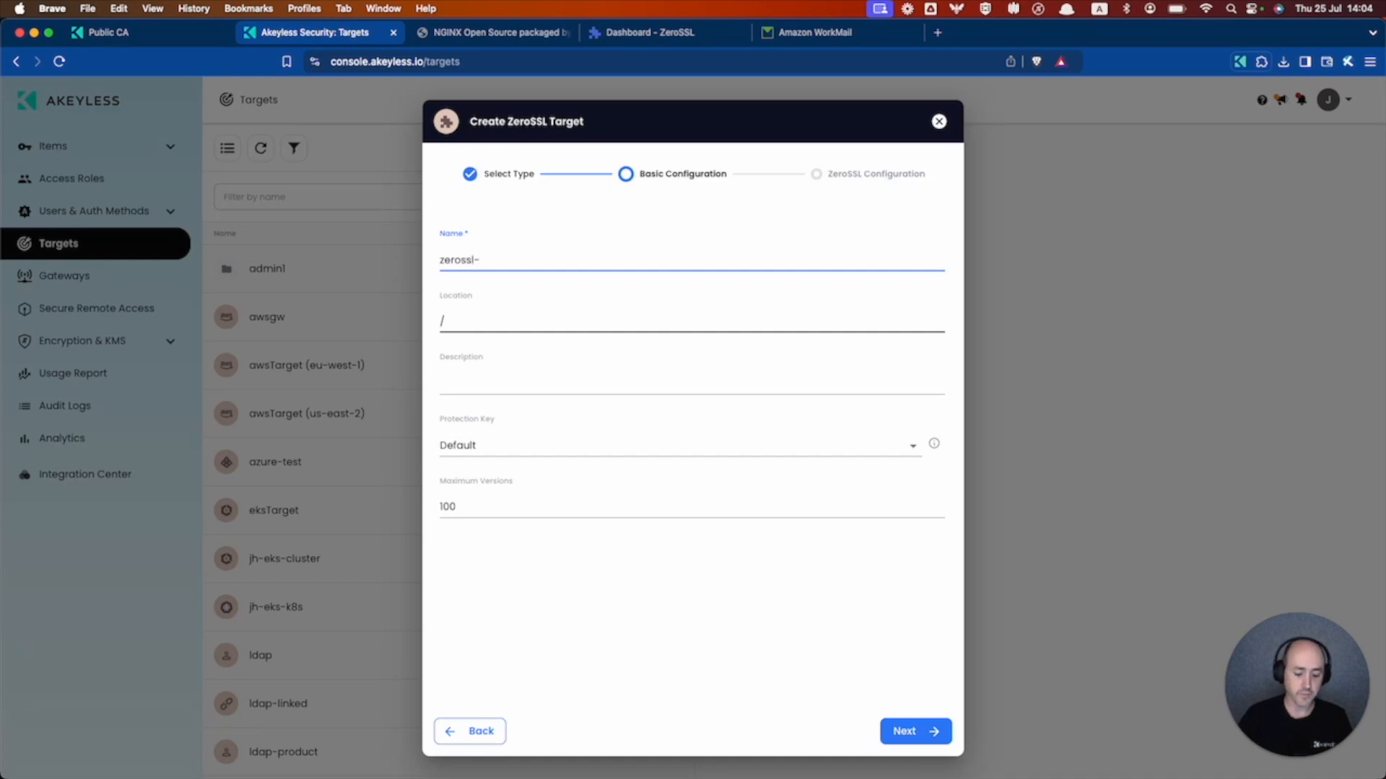
pyautogui.write('-Target')
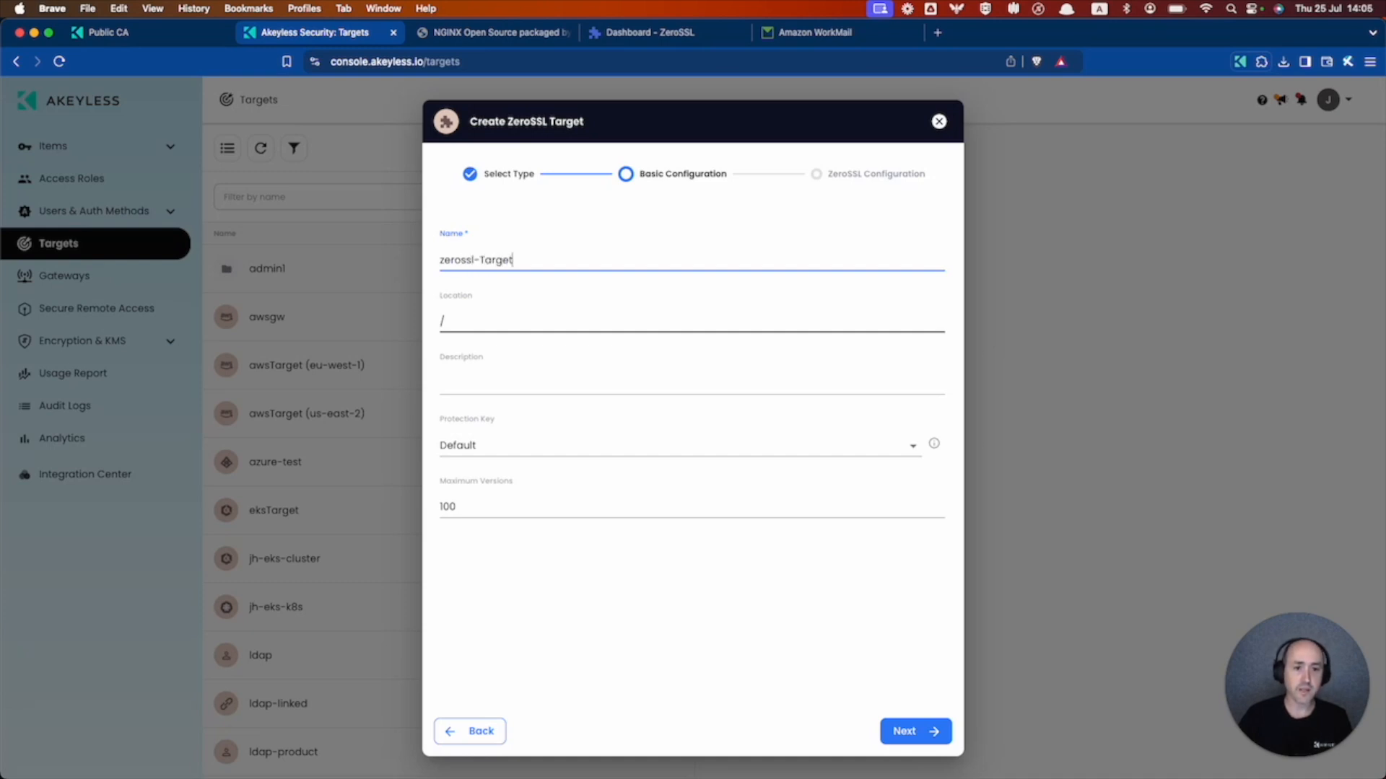
pyautogui.click(484, 260)
pyautogui.press('BackSpace')
pyautogui.click(902, 642)
pyautogui.click(906, 731)
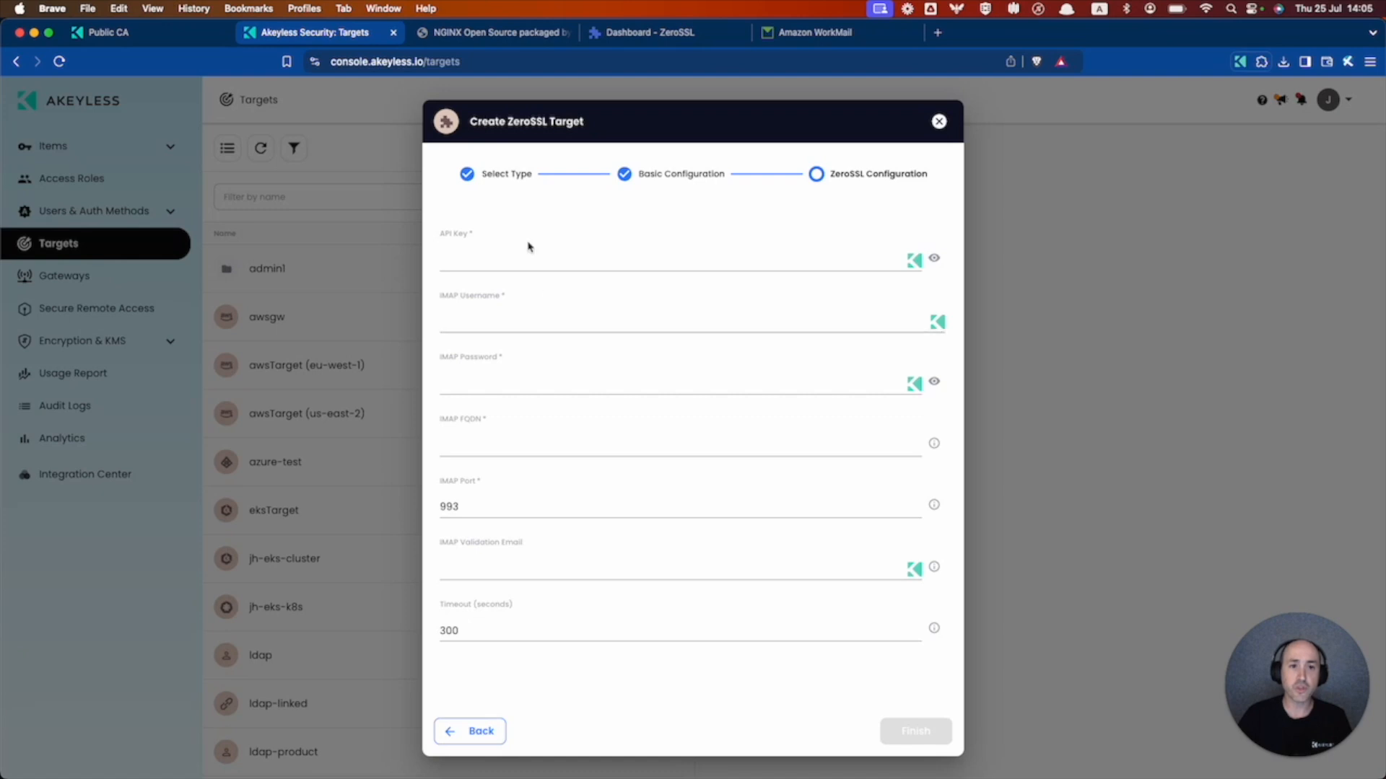
# - Paste the ZeroSSL API key into the target form, checking the ZeroSSL dashboard
pyautogui.click(503, 258)
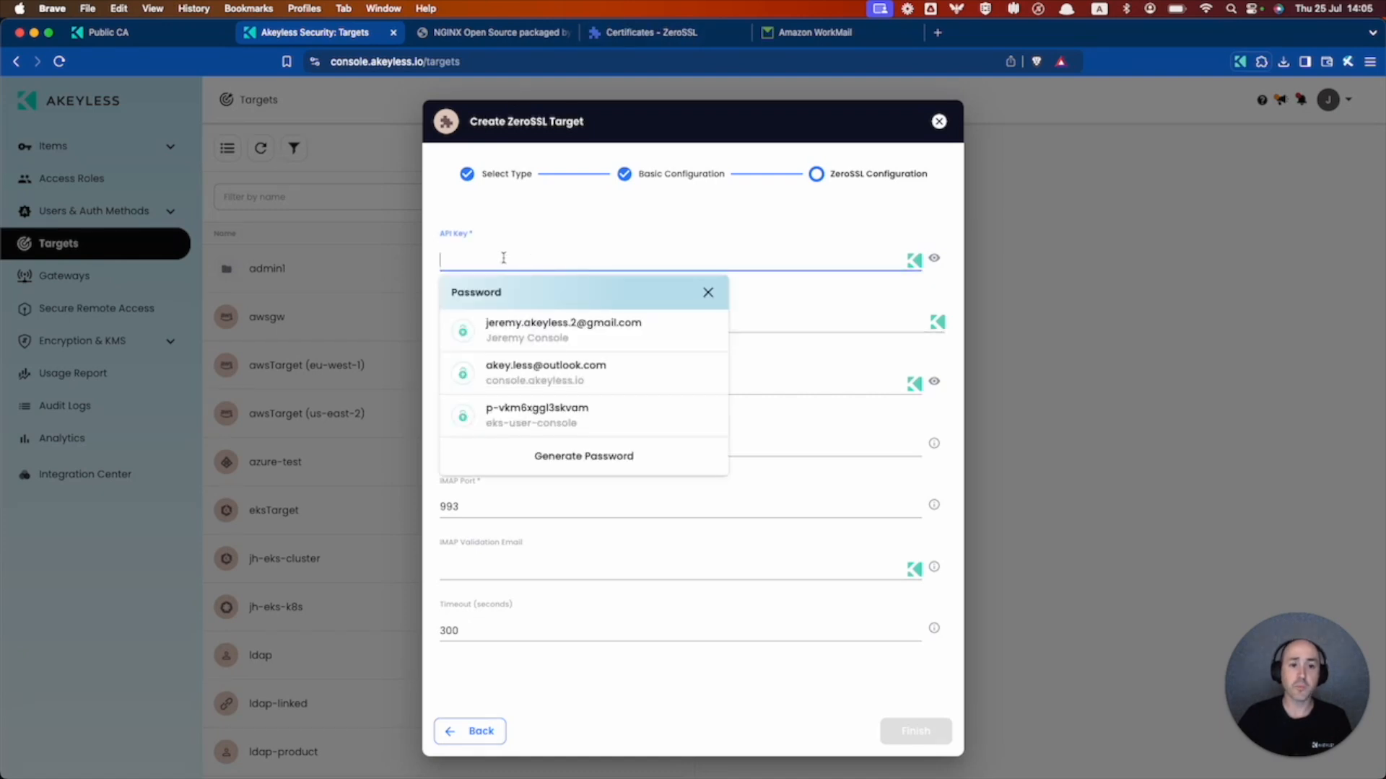
pyautogui.press('super+v')
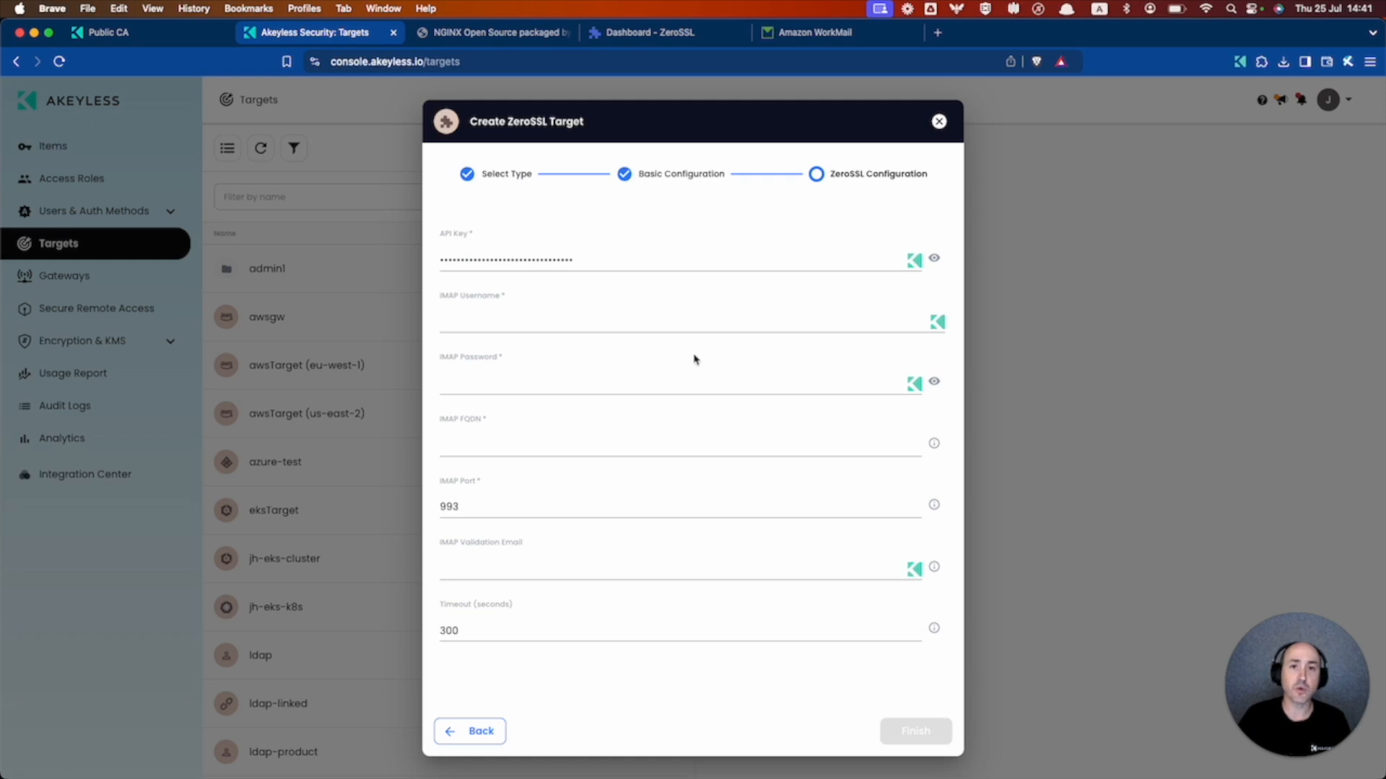
pyautogui.click(649, 32)
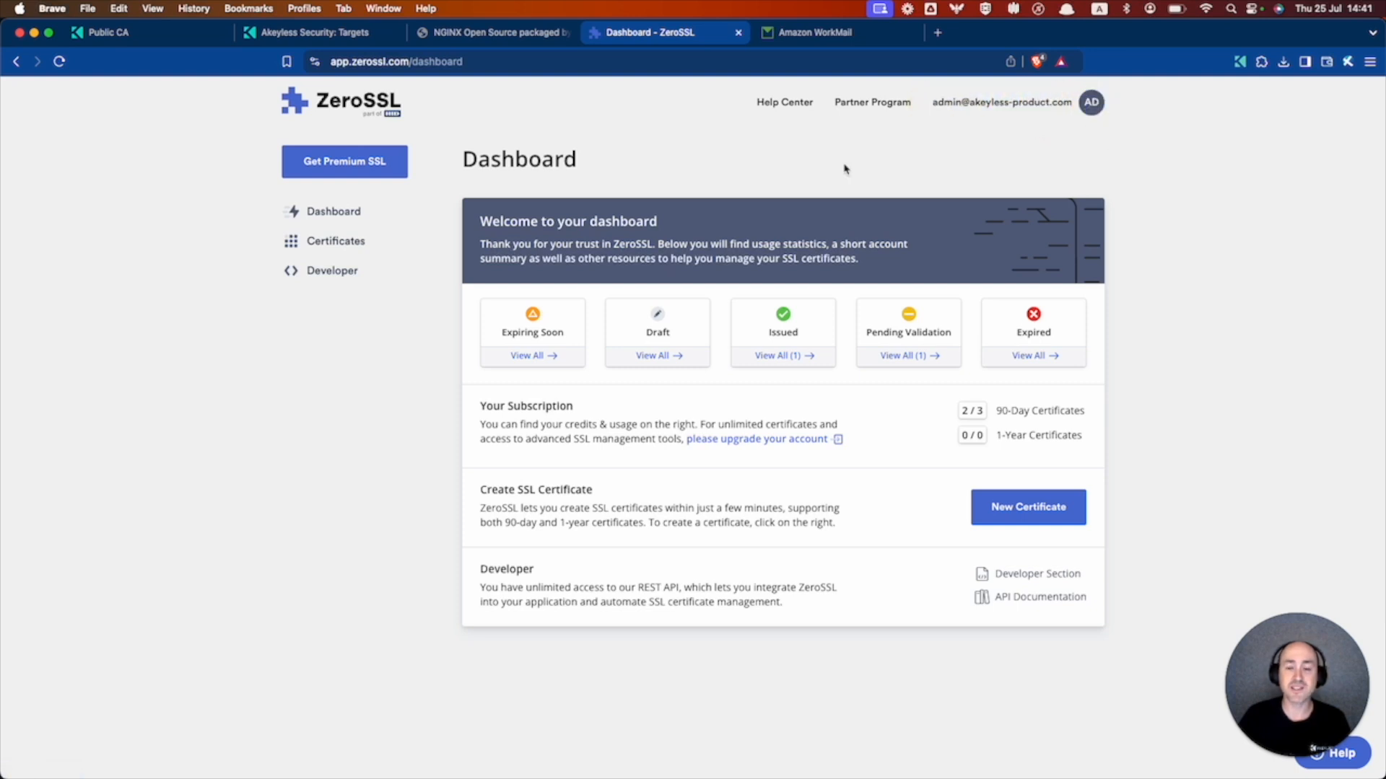
pyautogui.click(328, 35)
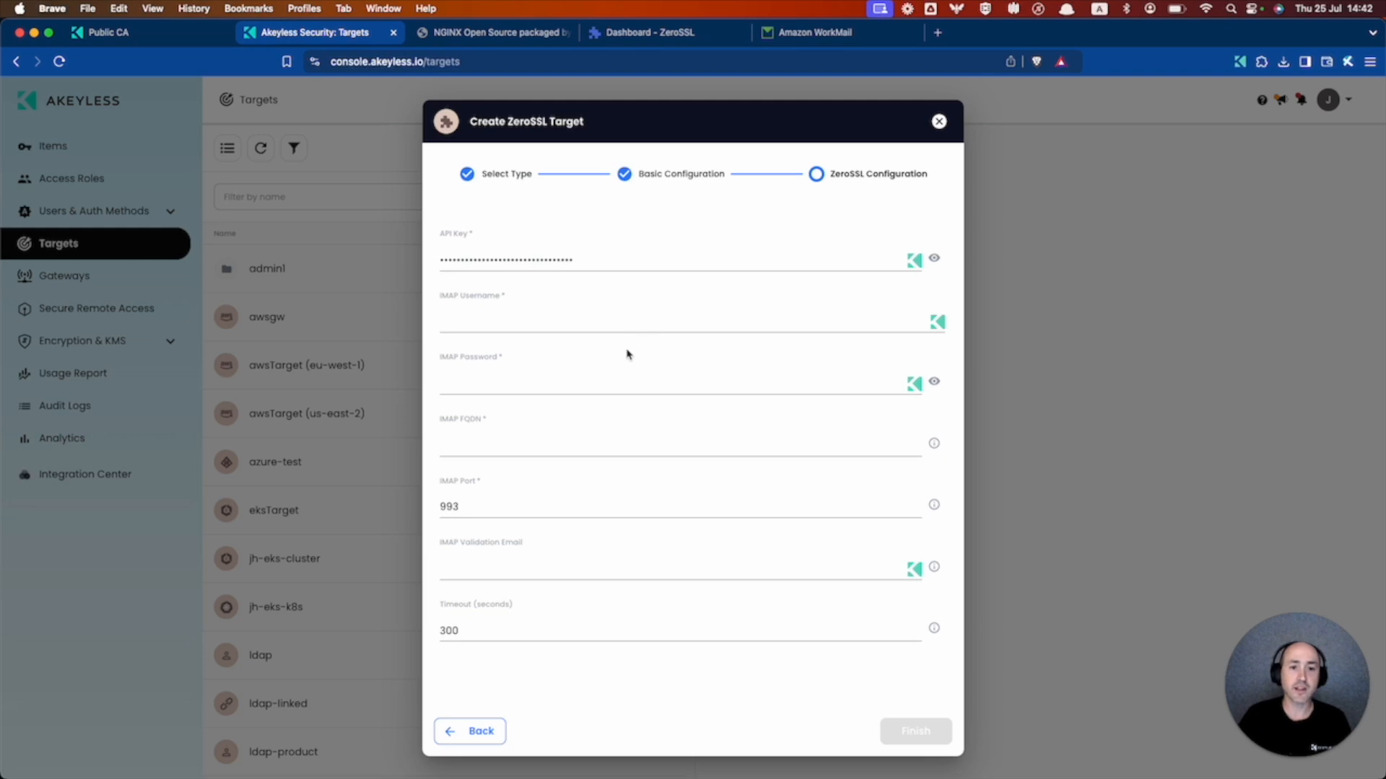
# - Enter the IMAP username and password and set the IMAP host to imap.mail.us-east-1.awsapps.com
pyautogui.click(597, 316)
pyautogui.press('Tab')
pyautogui.press('super+v')
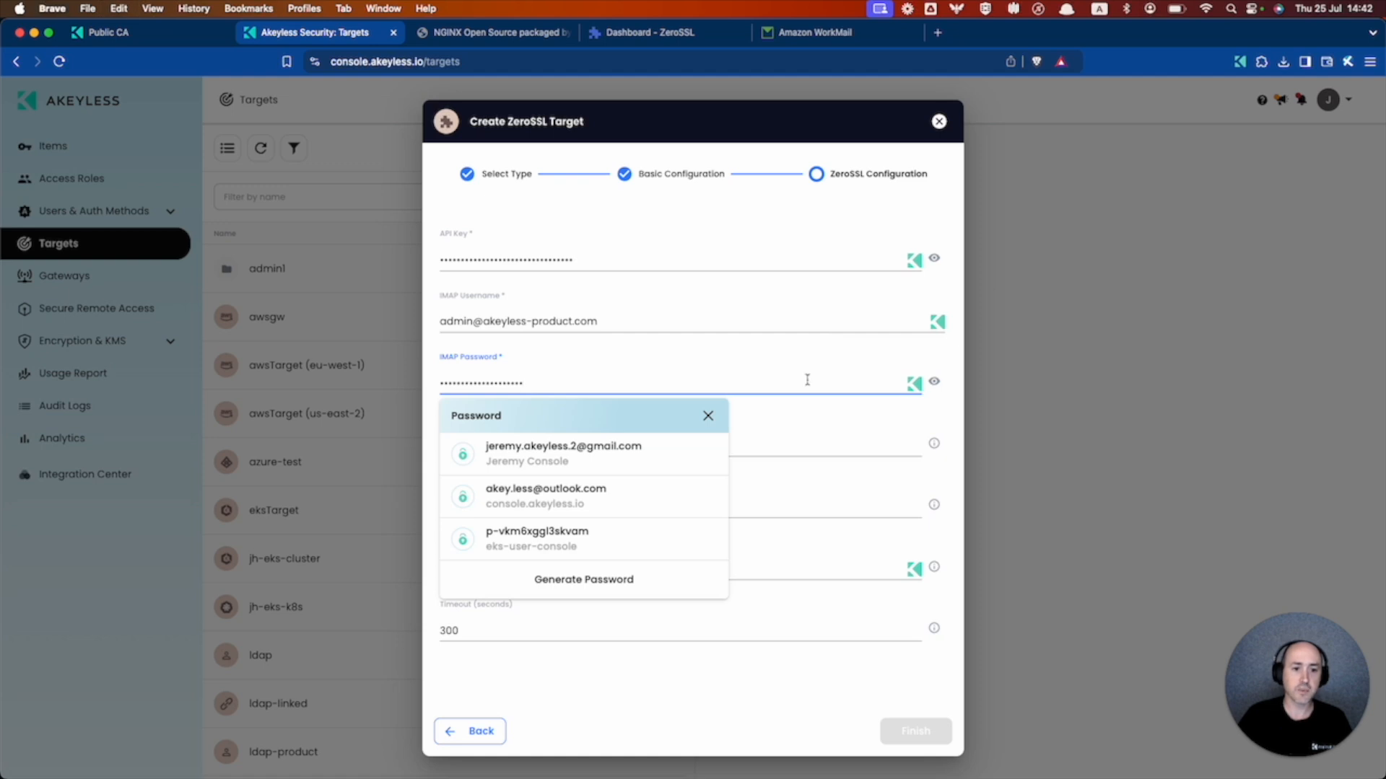
pyautogui.click(827, 443)
pyautogui.write('imap.mail.us-east-1.awsapps.com')
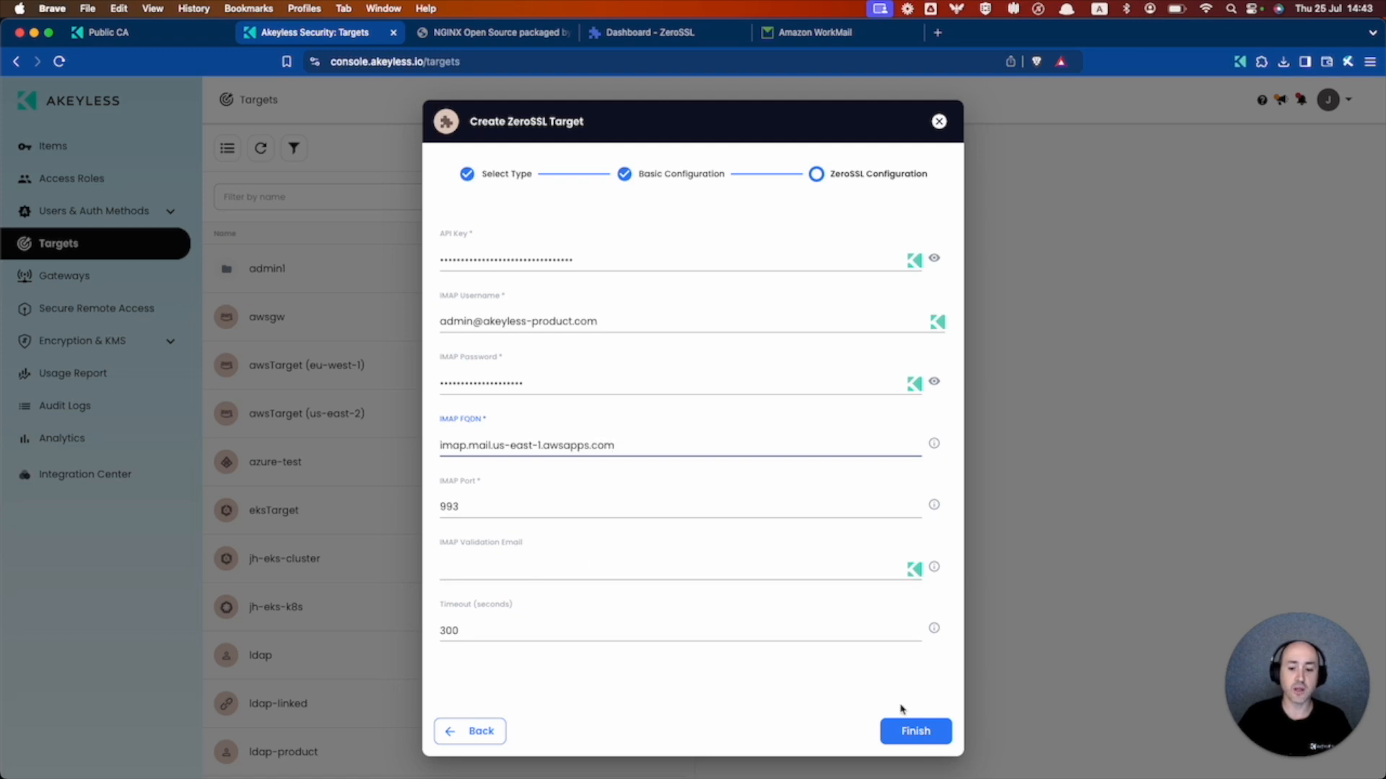
# - Create the zerosslTarget target, review the Public CA docs, and return to the Items page
pyautogui.click(913, 731)
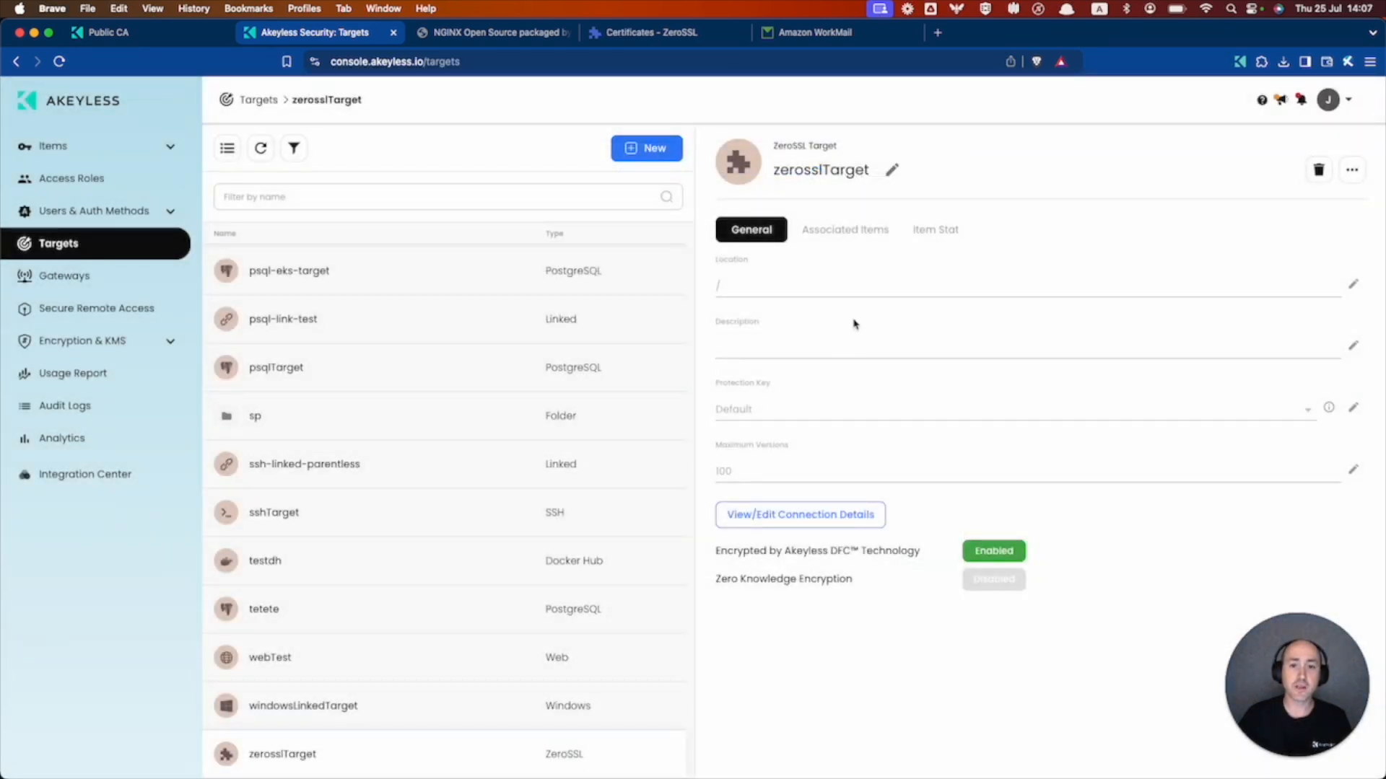
pyautogui.click(196, 38)
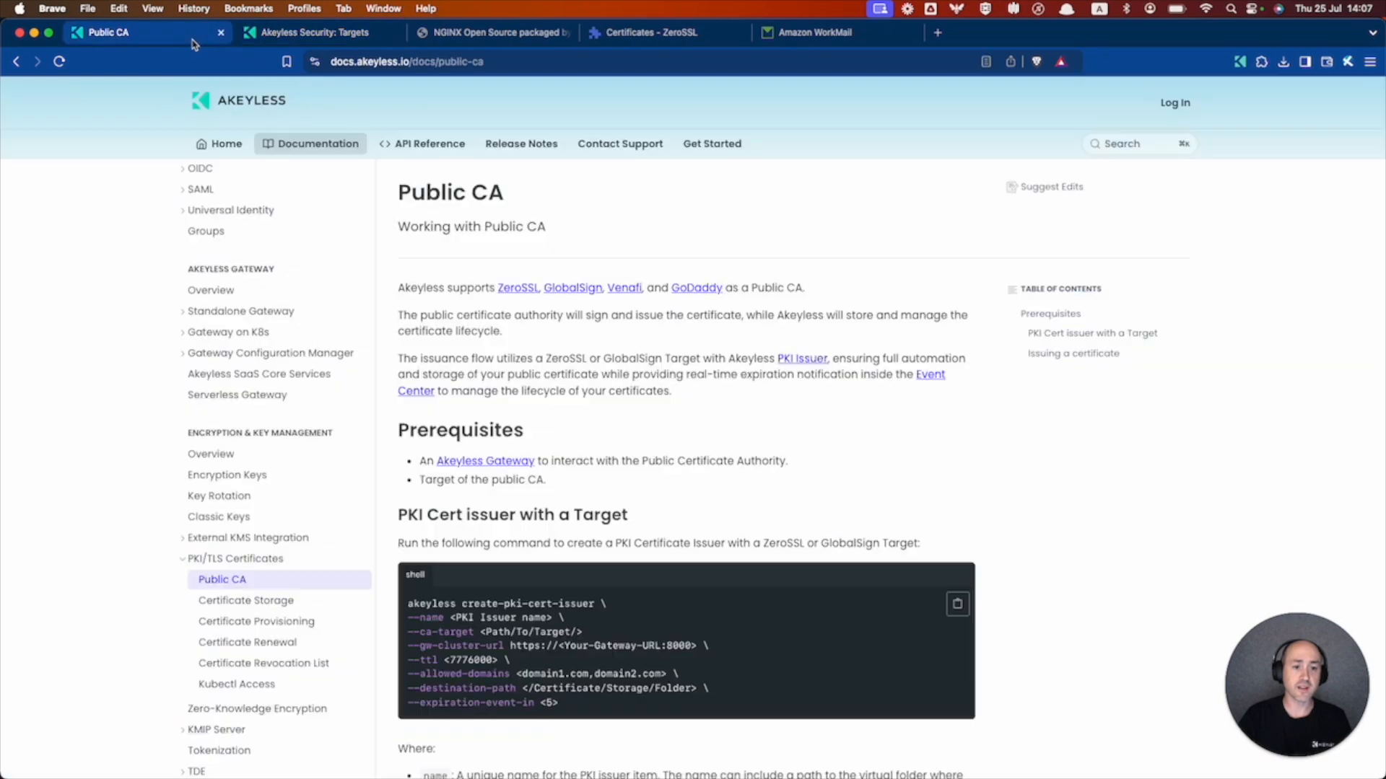
pyautogui.scroll(-5, 546, 336)
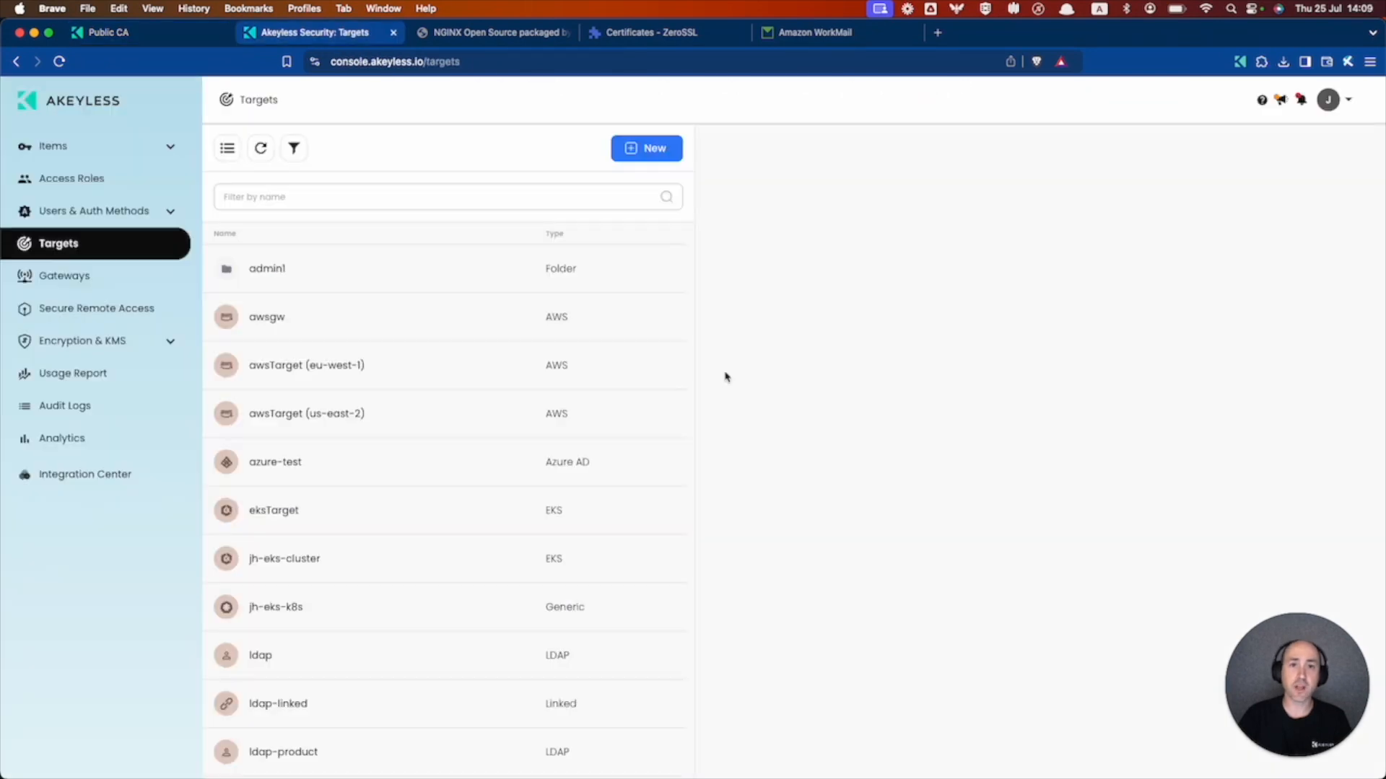
pyautogui.click(76, 147)
# - Start a new PKI cert issuer named zerossl-issuer and store it in the zerossl folder
pyautogui.click(646, 148)
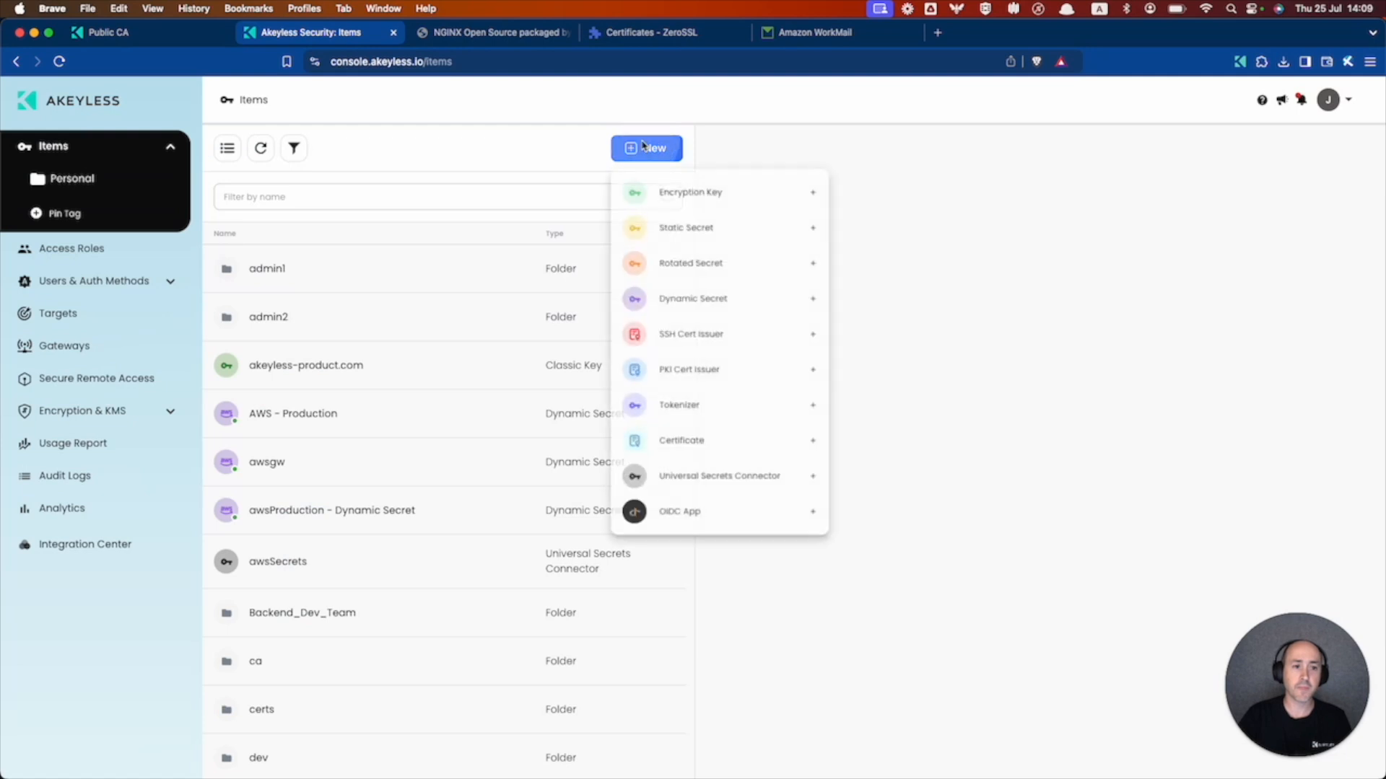
pyautogui.click(715, 374)
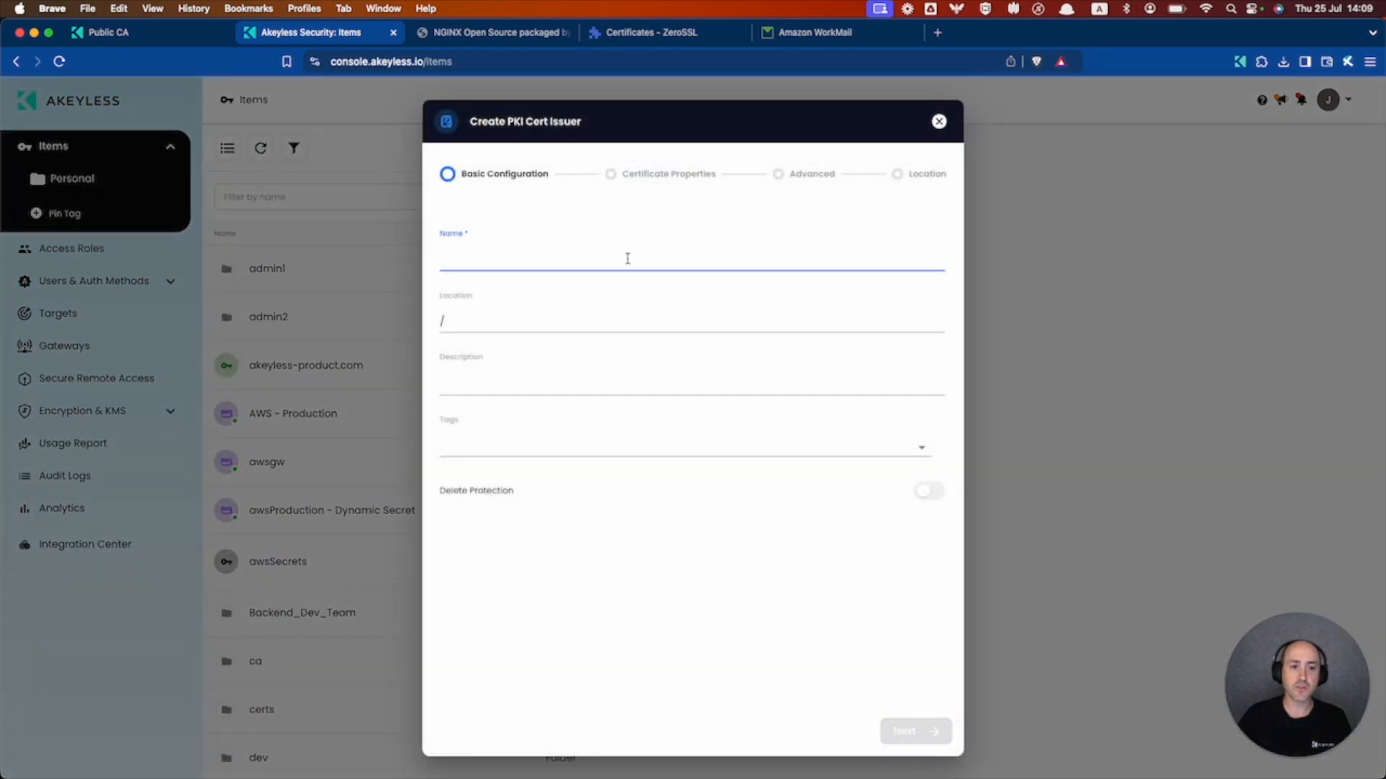
pyautogui.write('zerossl-issuer')
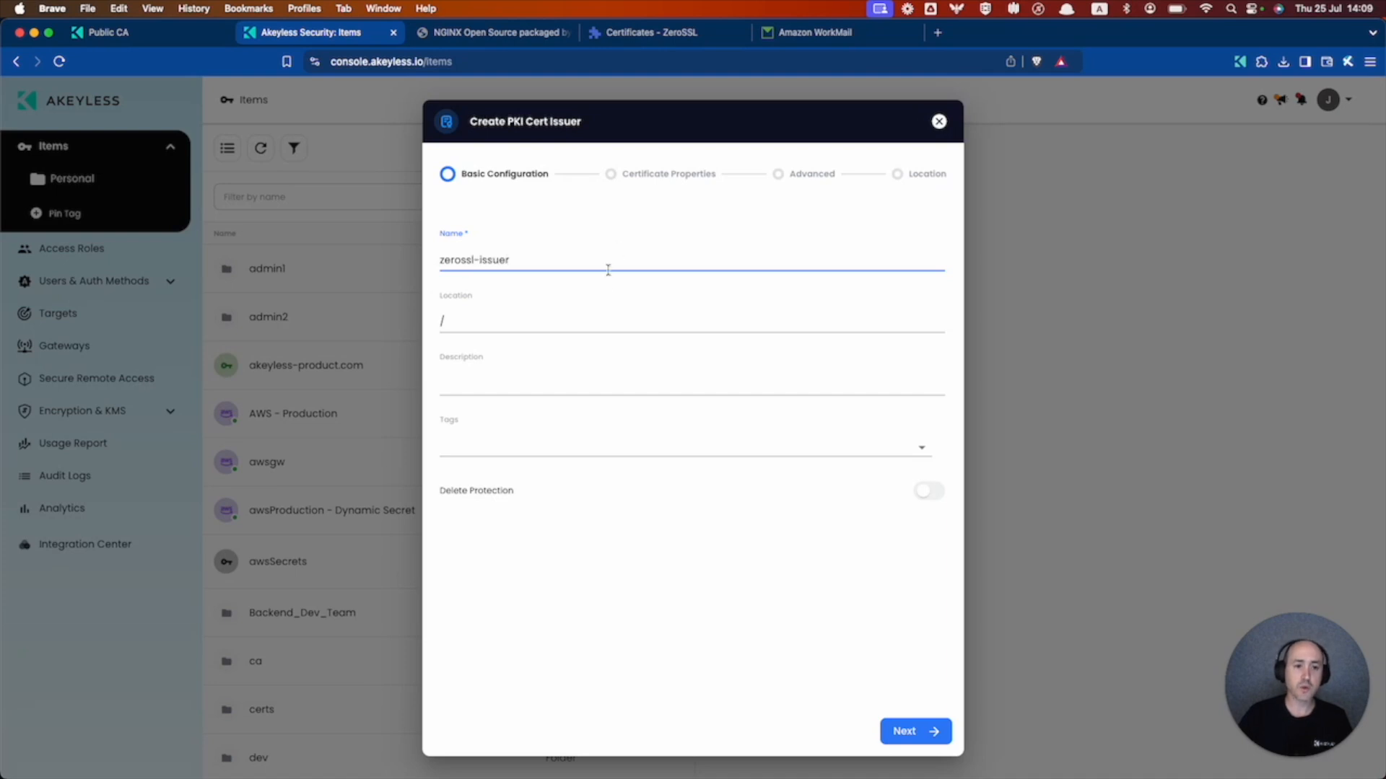
pyautogui.click(560, 322)
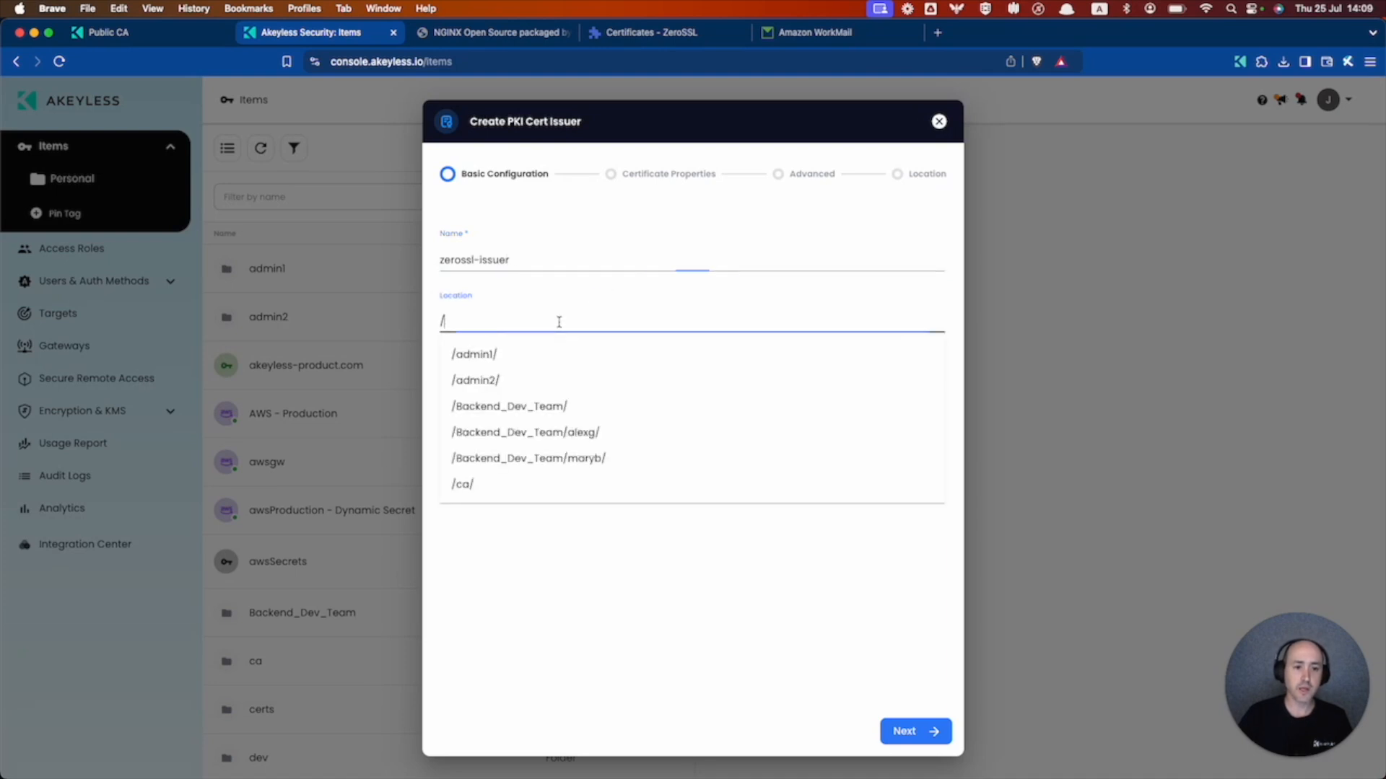
pyautogui.write('zerossl')
pyautogui.press('Return')
pyautogui.click(905, 731)
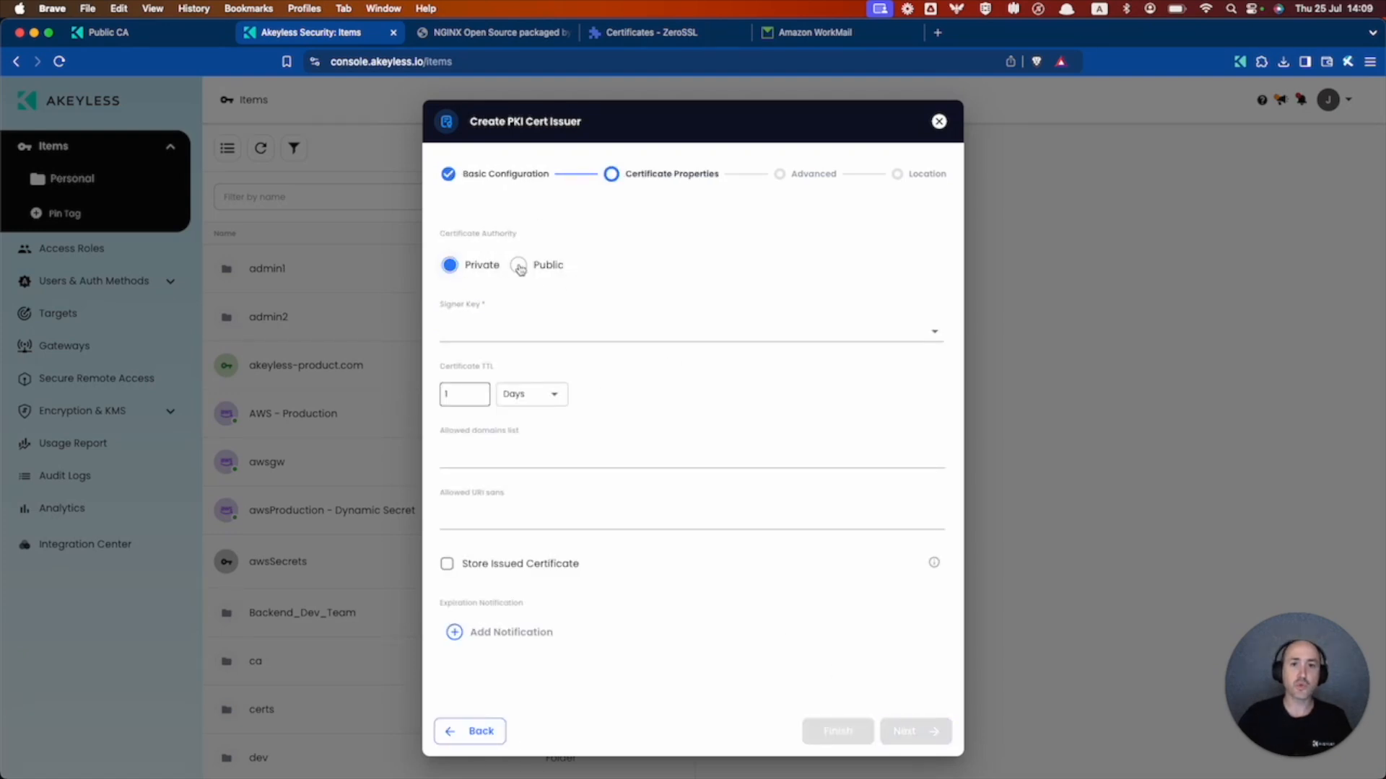
# - Make the issuer public with /zerosslTarget, the EKS gateway, domain nginx.akeyless-product.com, and storage /zerossl/certs
pyautogui.click(520, 266)
pyautogui.click(487, 325)
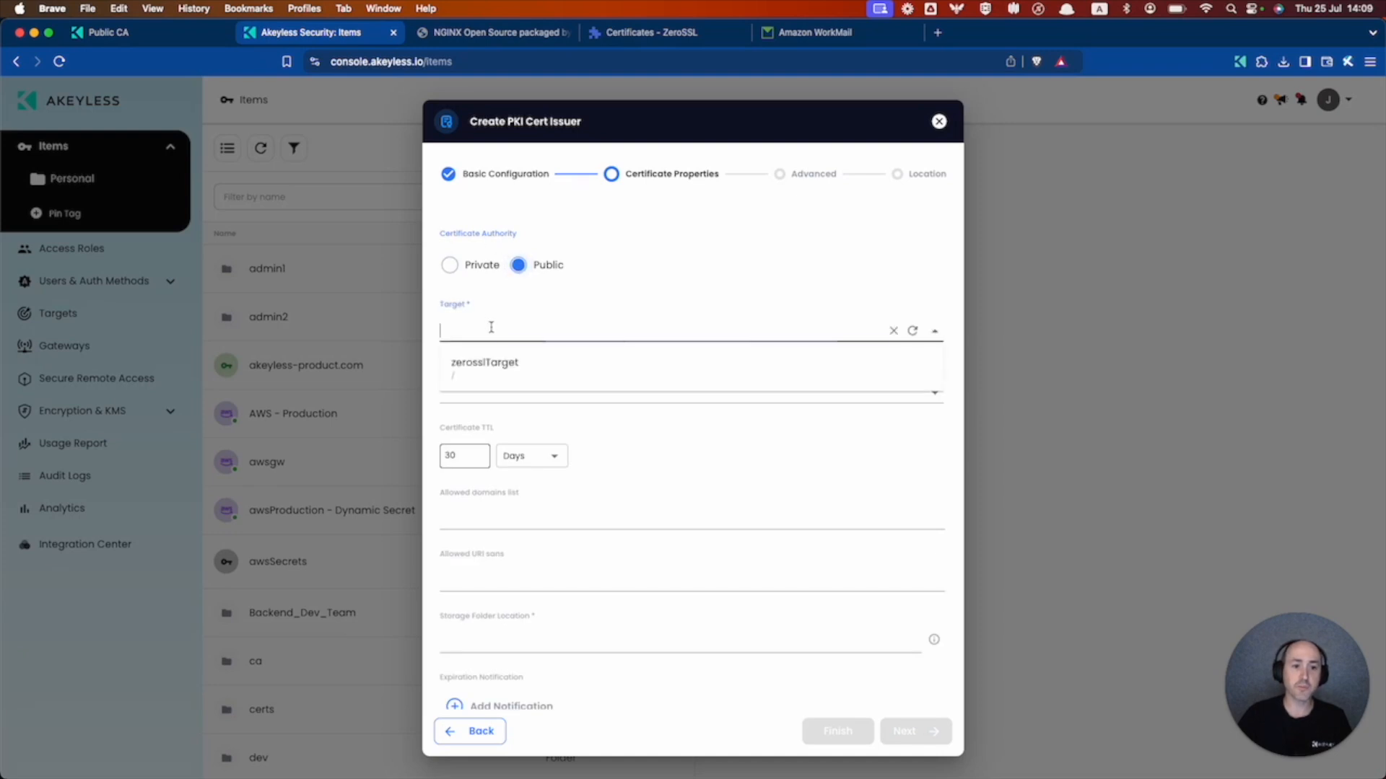
pyautogui.click(496, 368)
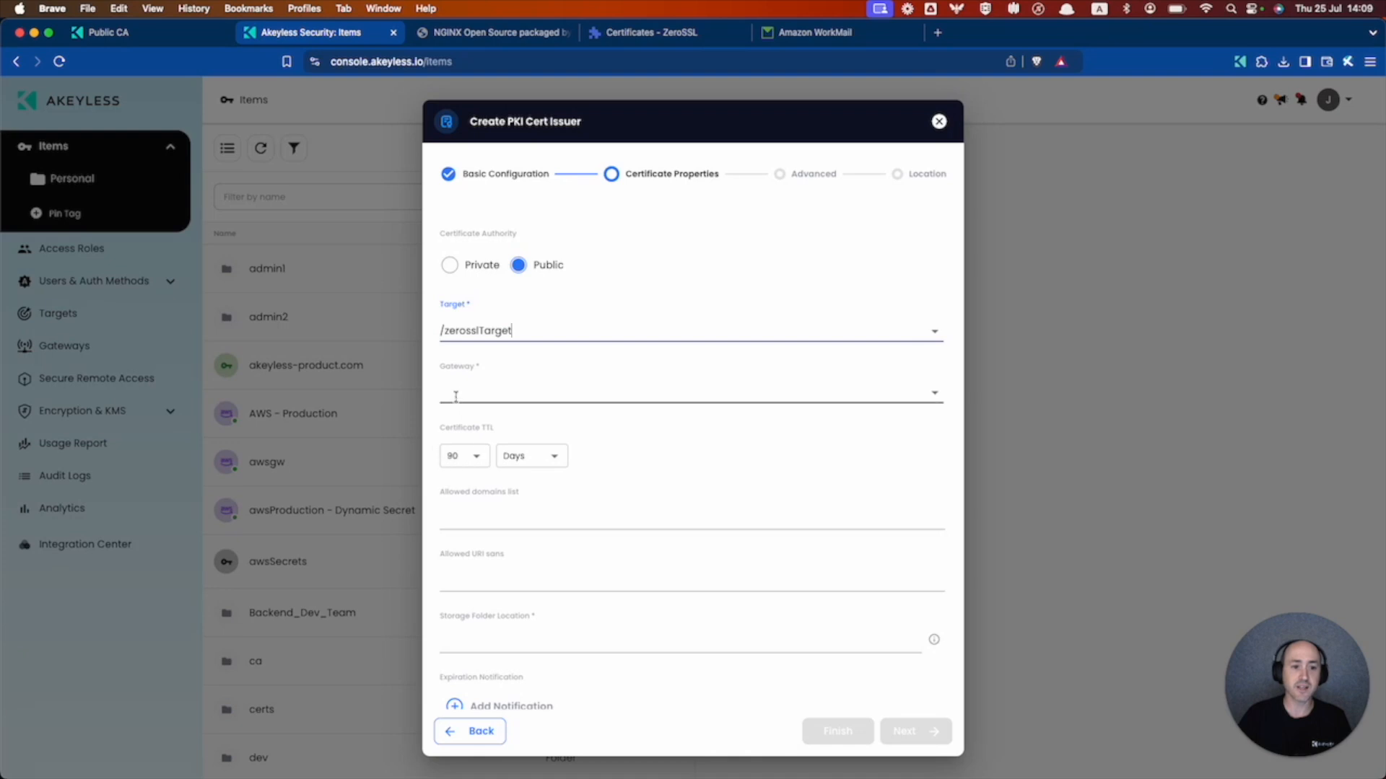
pyautogui.click(480, 394)
pyautogui.click(483, 460)
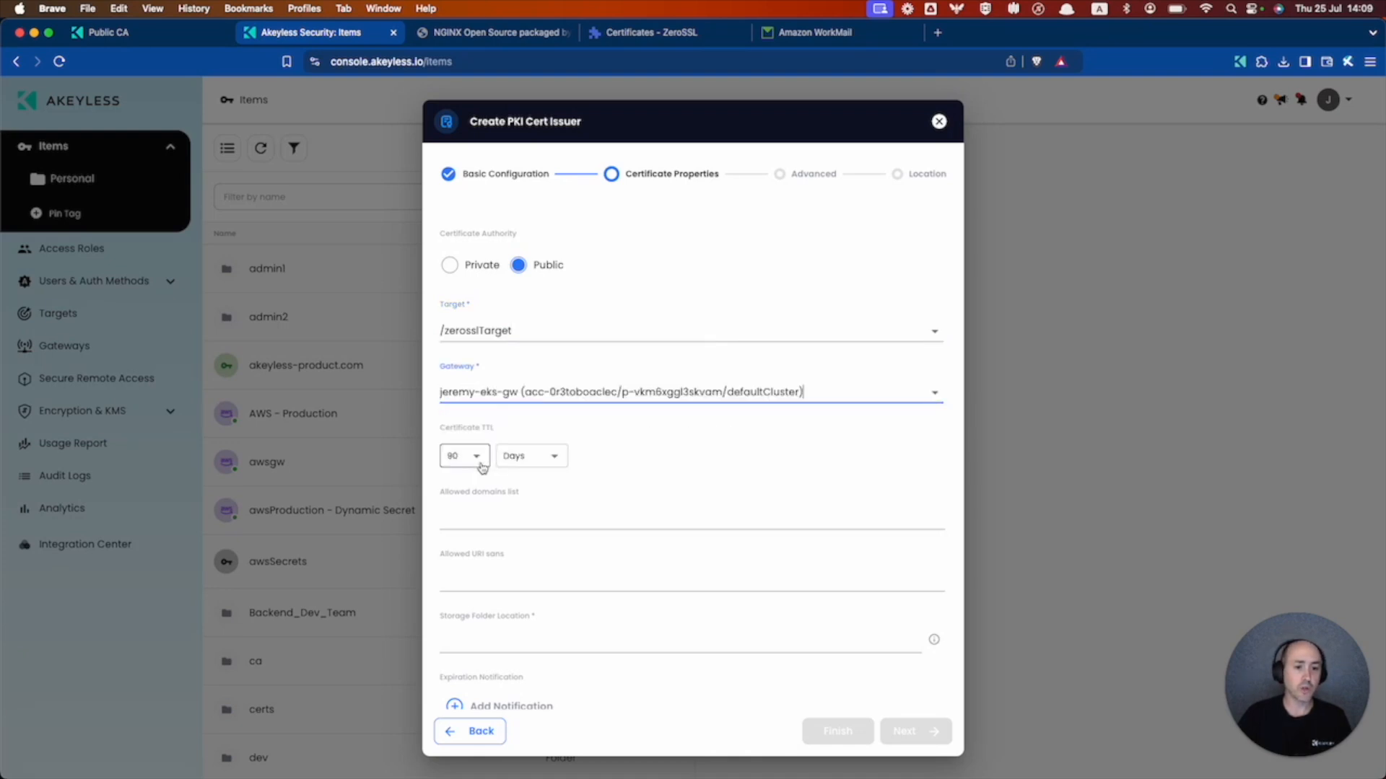
pyautogui.click(553, 516)
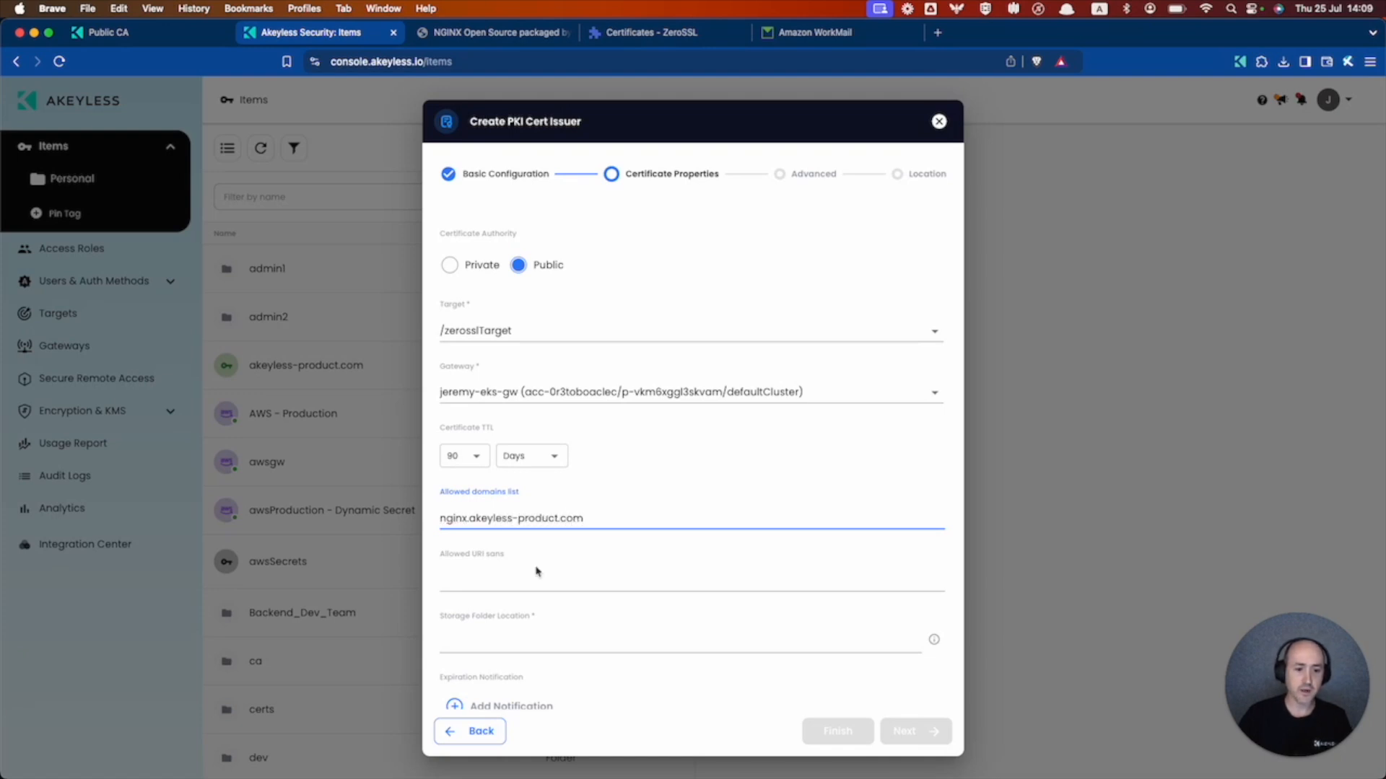
pyautogui.scroll(-1, 538, 570)
pyautogui.click(533, 598)
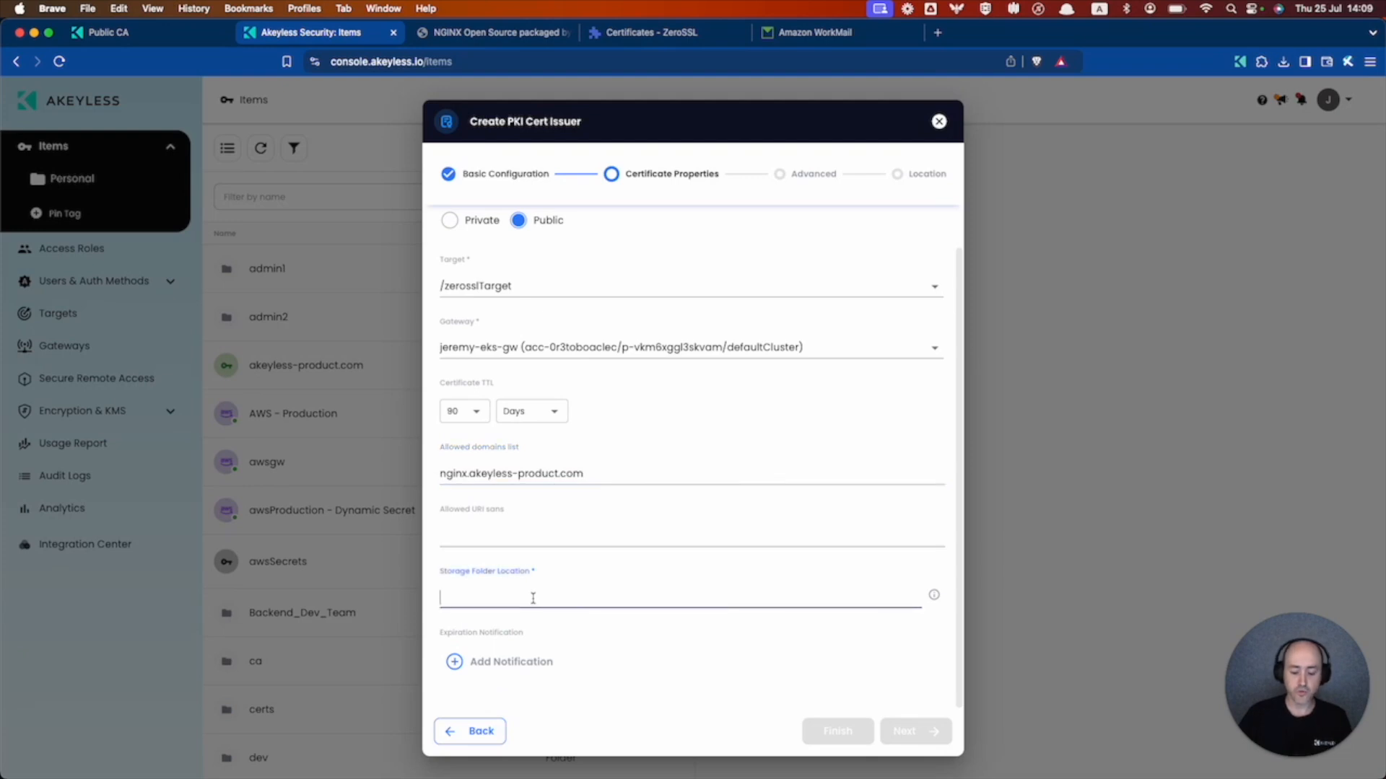
pyautogui.write('/zerossl')
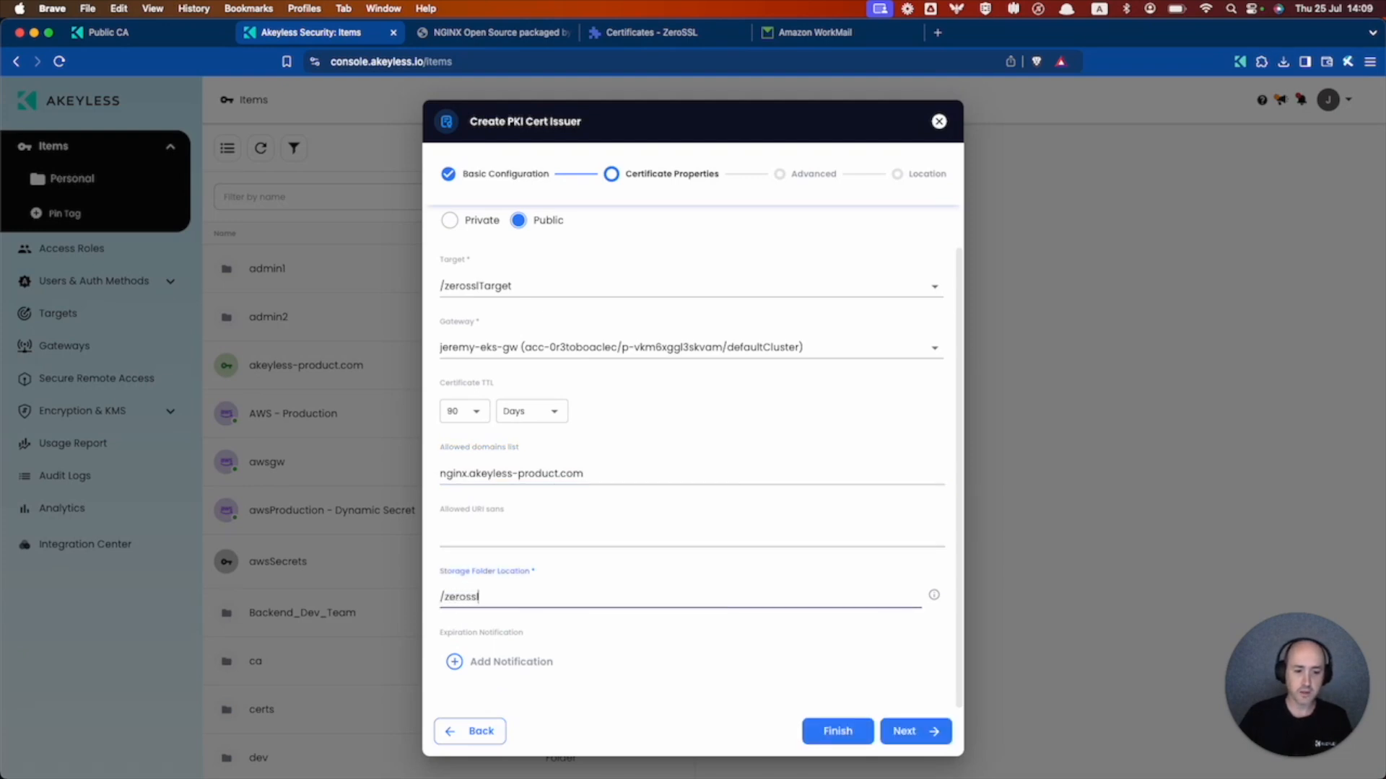
pyautogui.write('/certs')
pyautogui.click(835, 730)
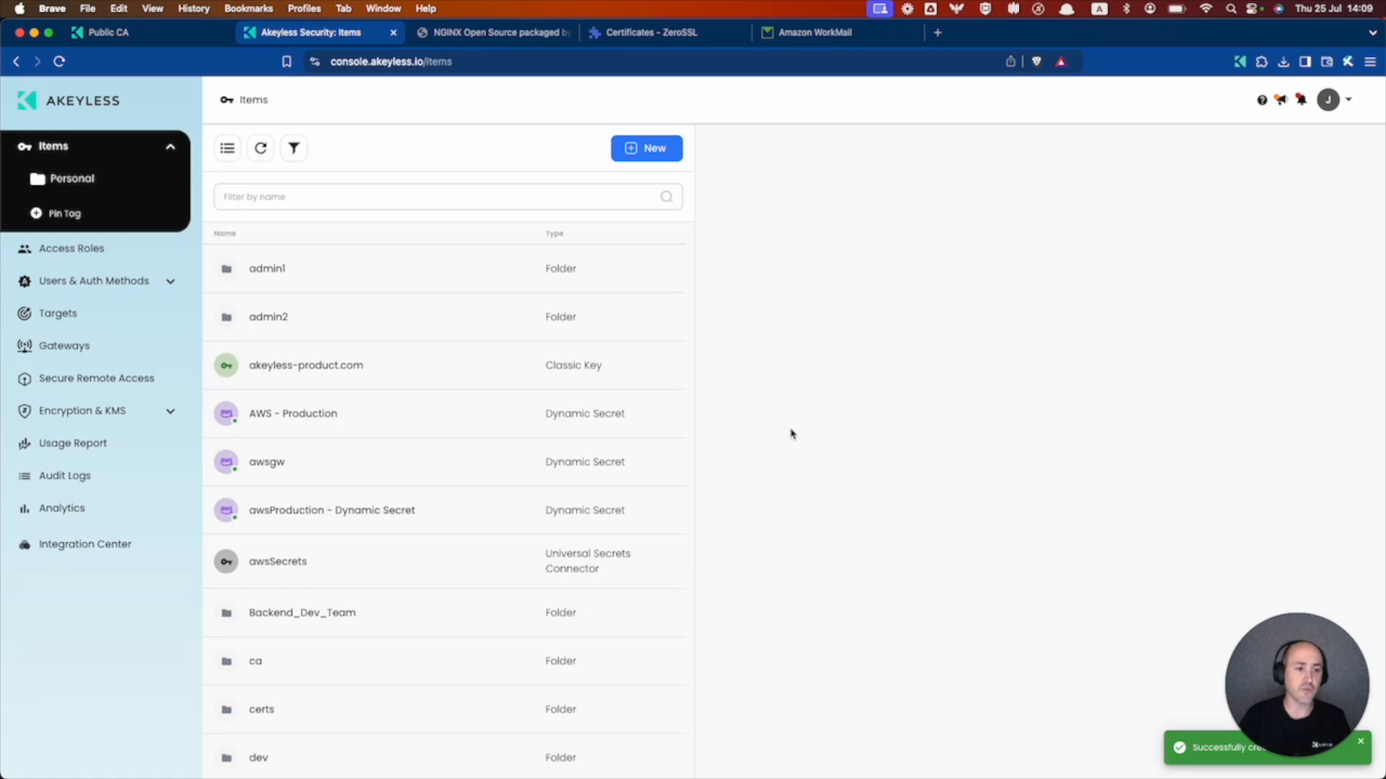
# - Review the zerossl-issuer settings in the zerossl folder, then return to the Public CA docs
pyautogui.scroll(-15, 409, 427)
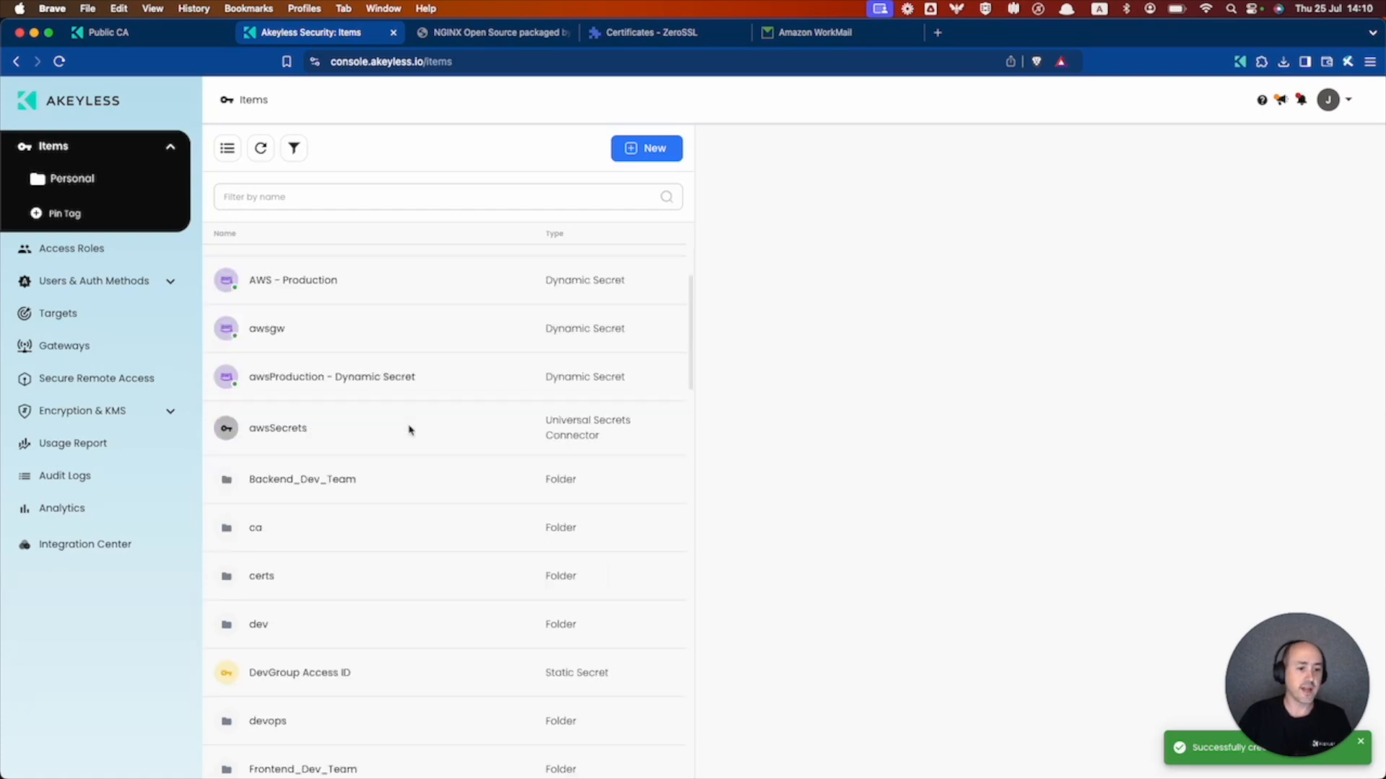
pyautogui.click(279, 767)
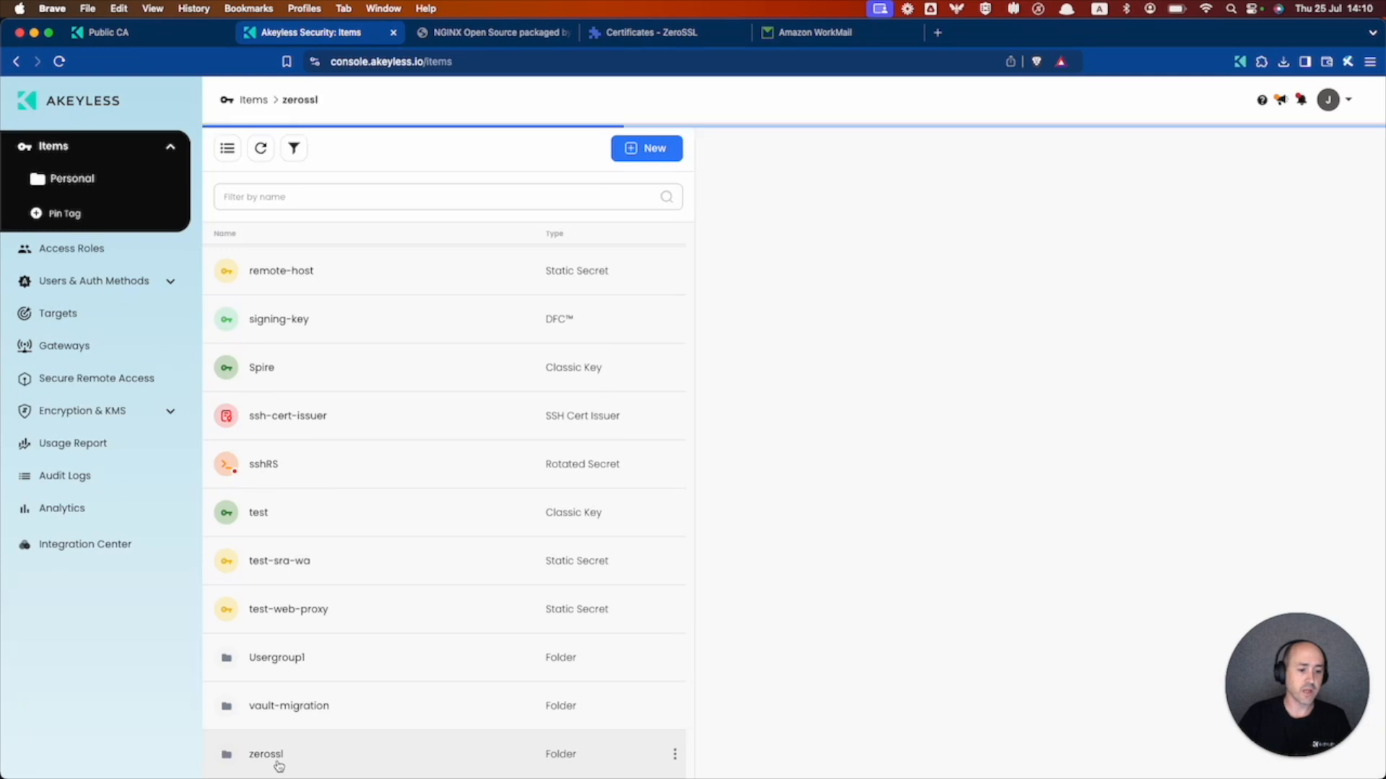
pyautogui.click(462, 273)
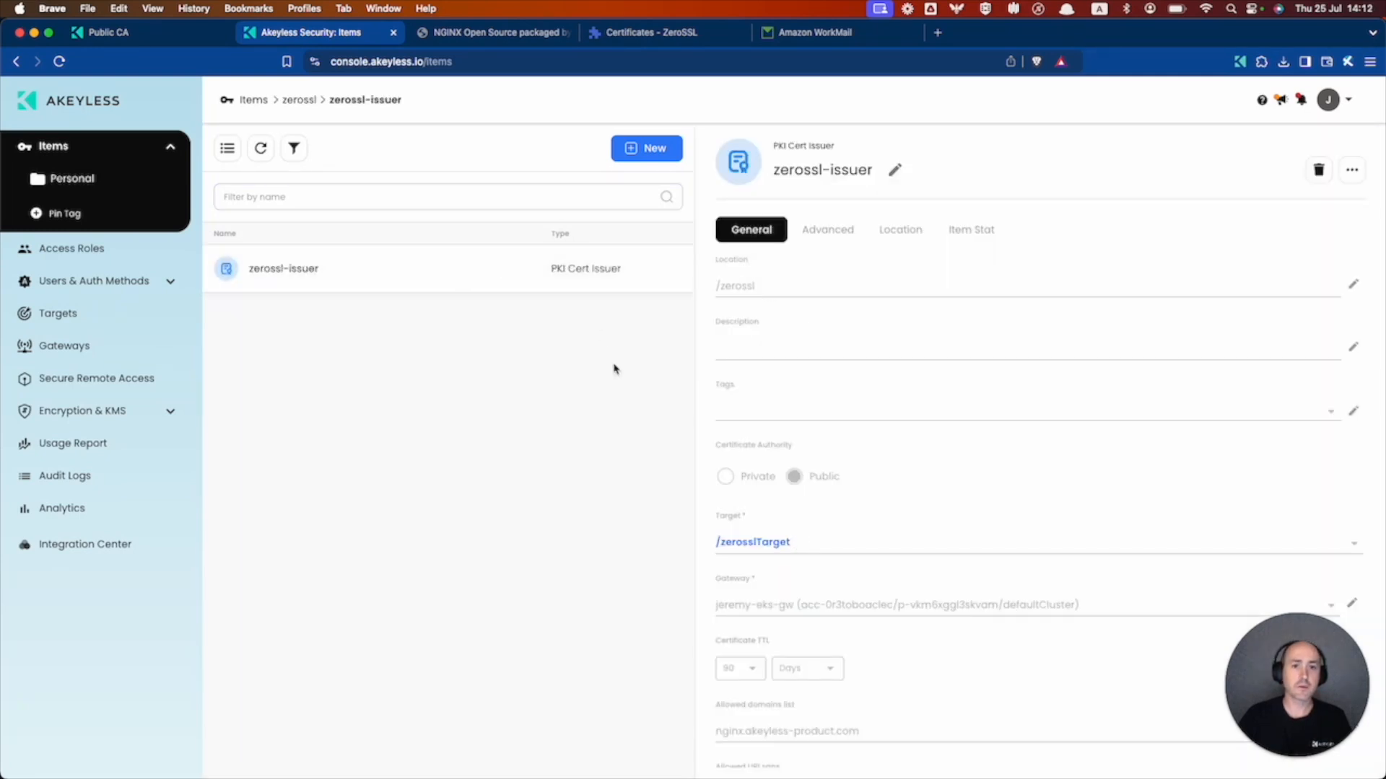
pyautogui.scroll(-5, 785, 424)
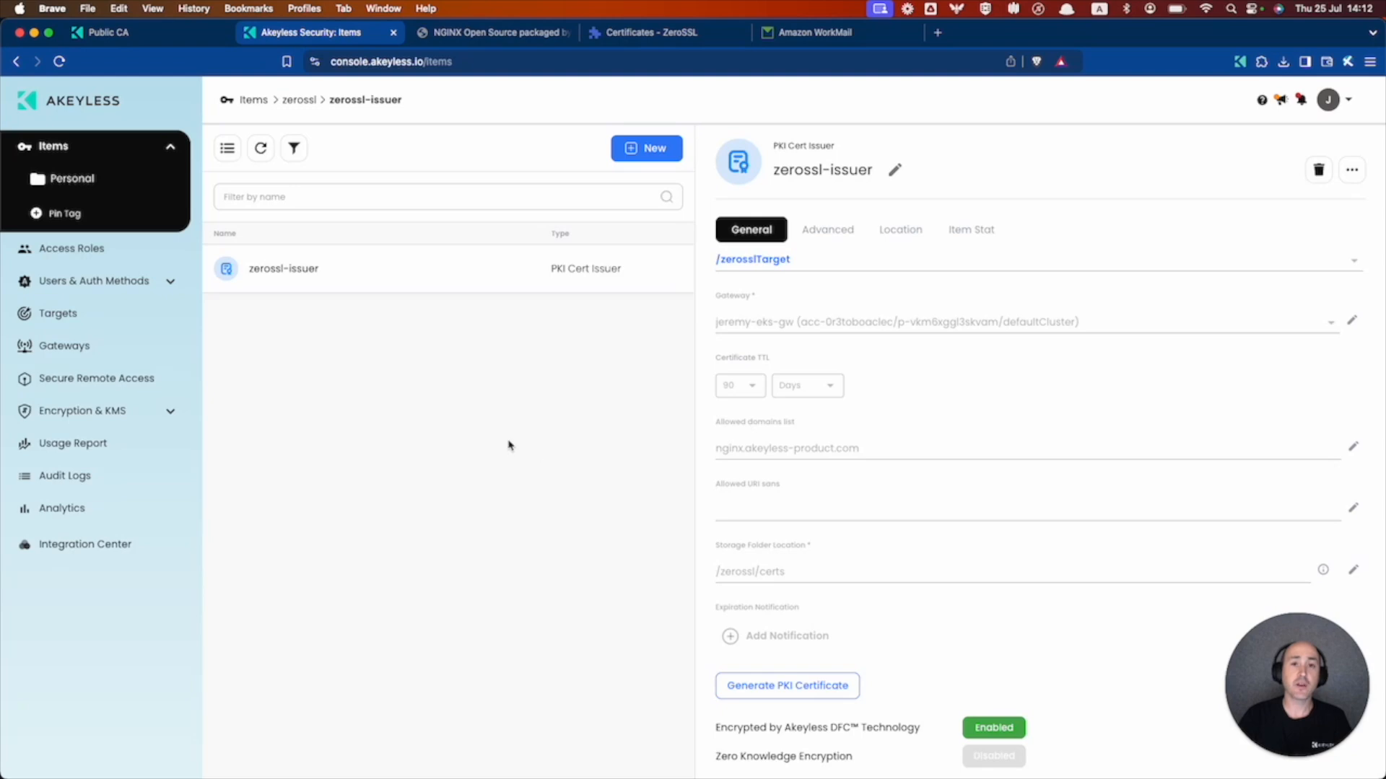
pyautogui.click(108, 32)
# - Look up the generate-csr command under Issuing a certificate, then move to Terminal
pyautogui.scroll(-8, 549, 358)
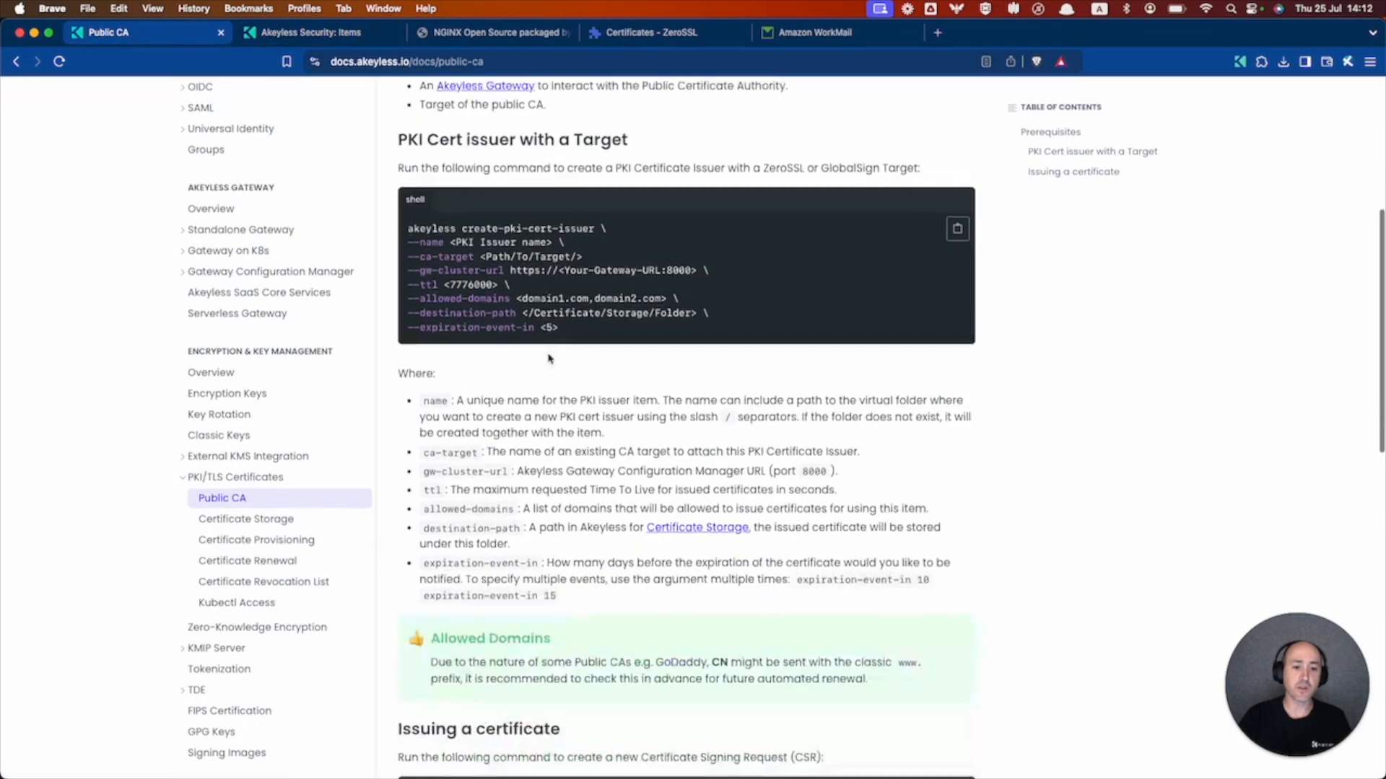
pyautogui.scroll(-3, 548, 358)
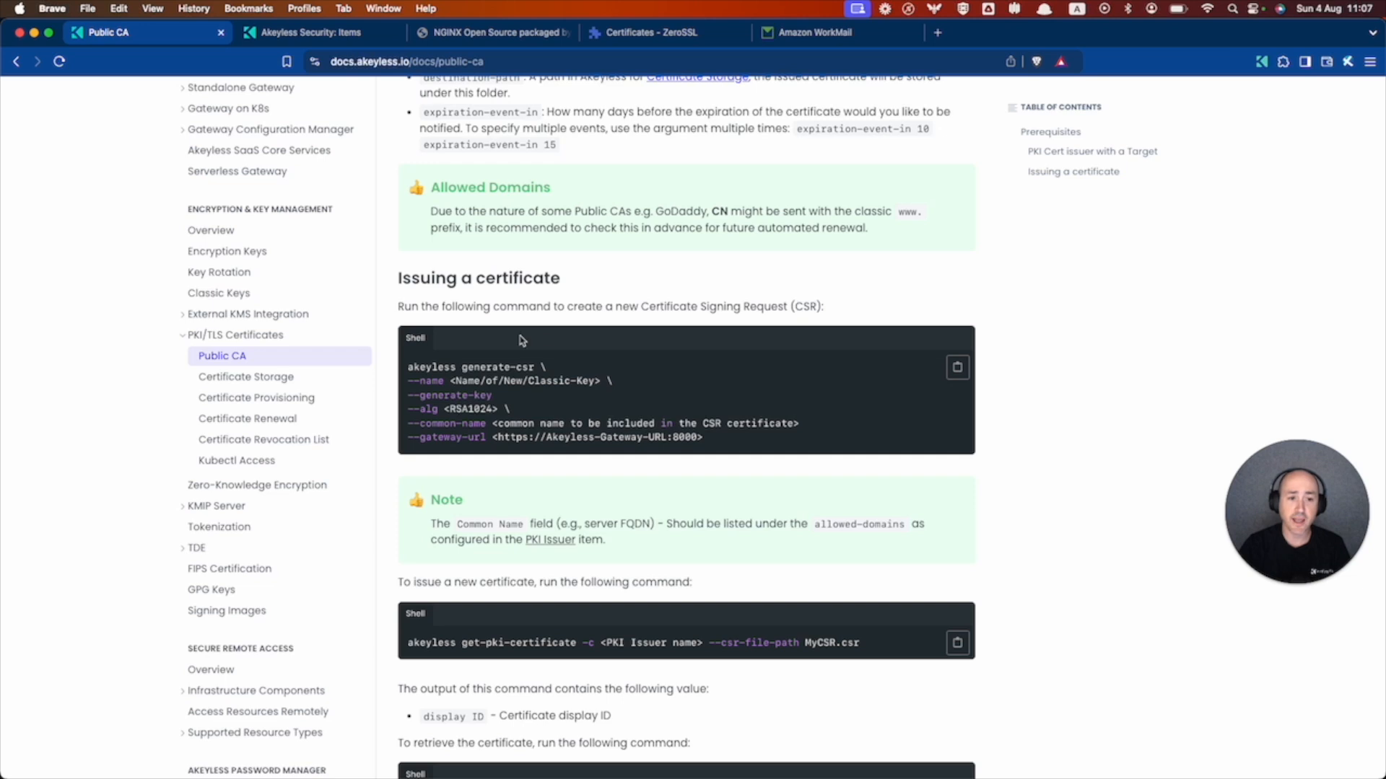
pyautogui.moveTo(409, 366); pyautogui.dragTo(829, 442)
pyautogui.click(739, 441)
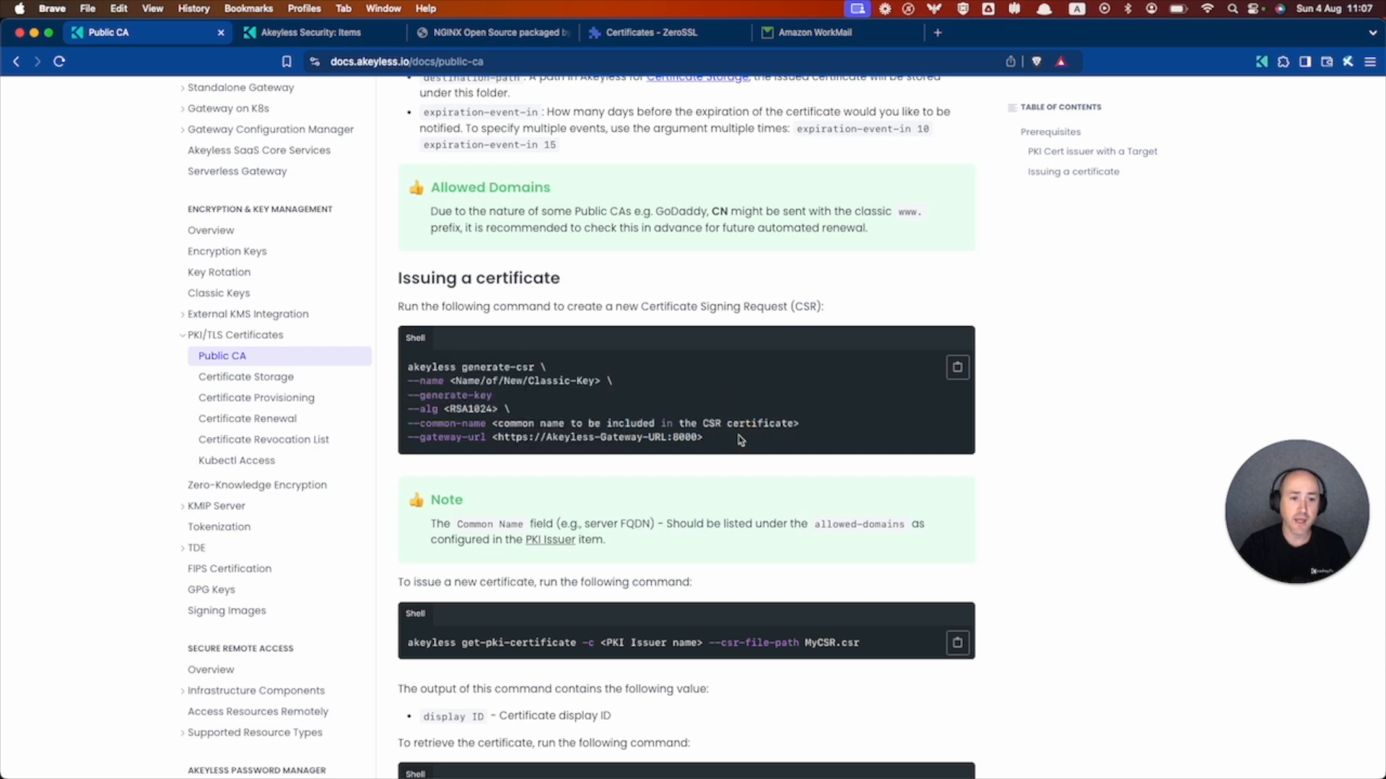
pyautogui.press('super+Tab')
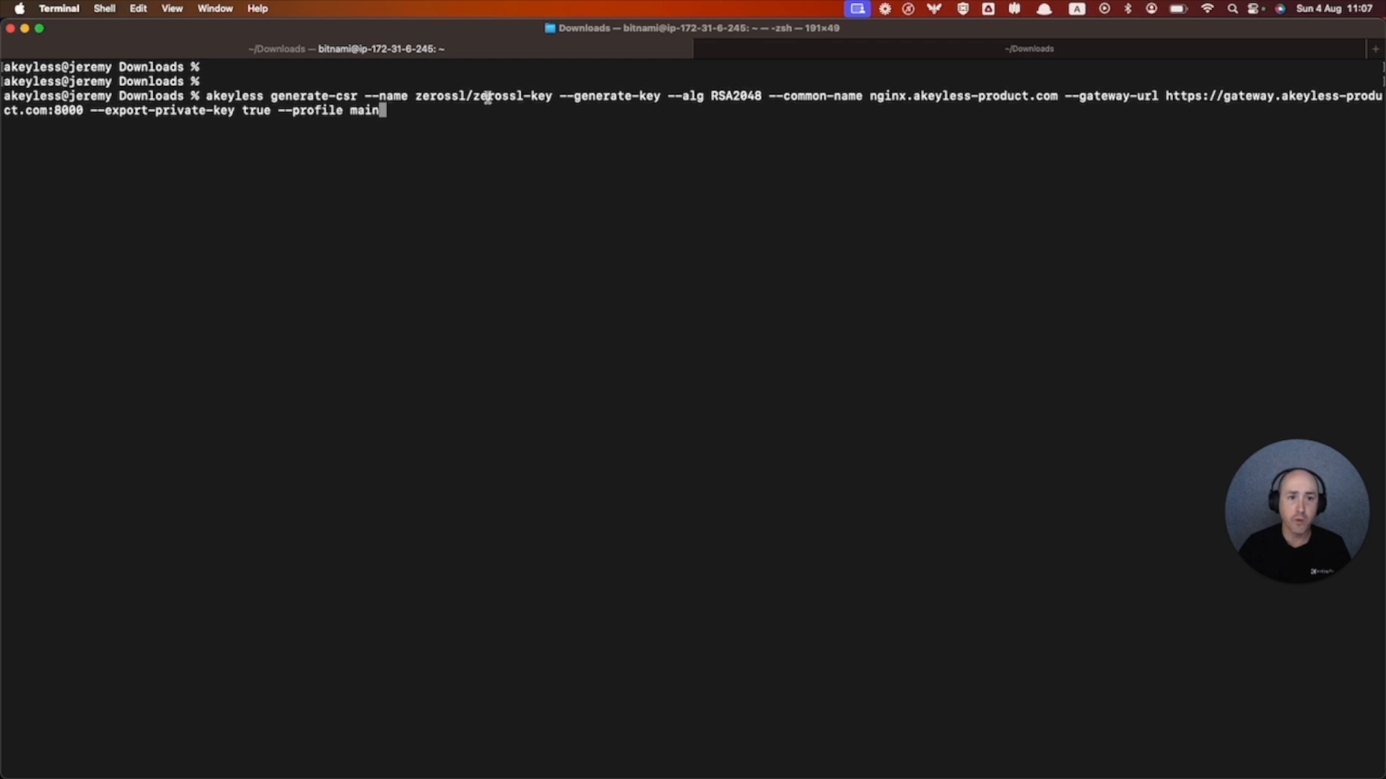
# - Review the generate-csr options: zerossl/zerossl-key, RSA2048, common name nginx.akeyless-product.com, and private key export
pyautogui.click(566, 96)
pyautogui.moveTo(567, 96); pyautogui.dragTo(664, 98)
pyautogui.moveTo(472, 96); pyautogui.dragTo(553, 96)
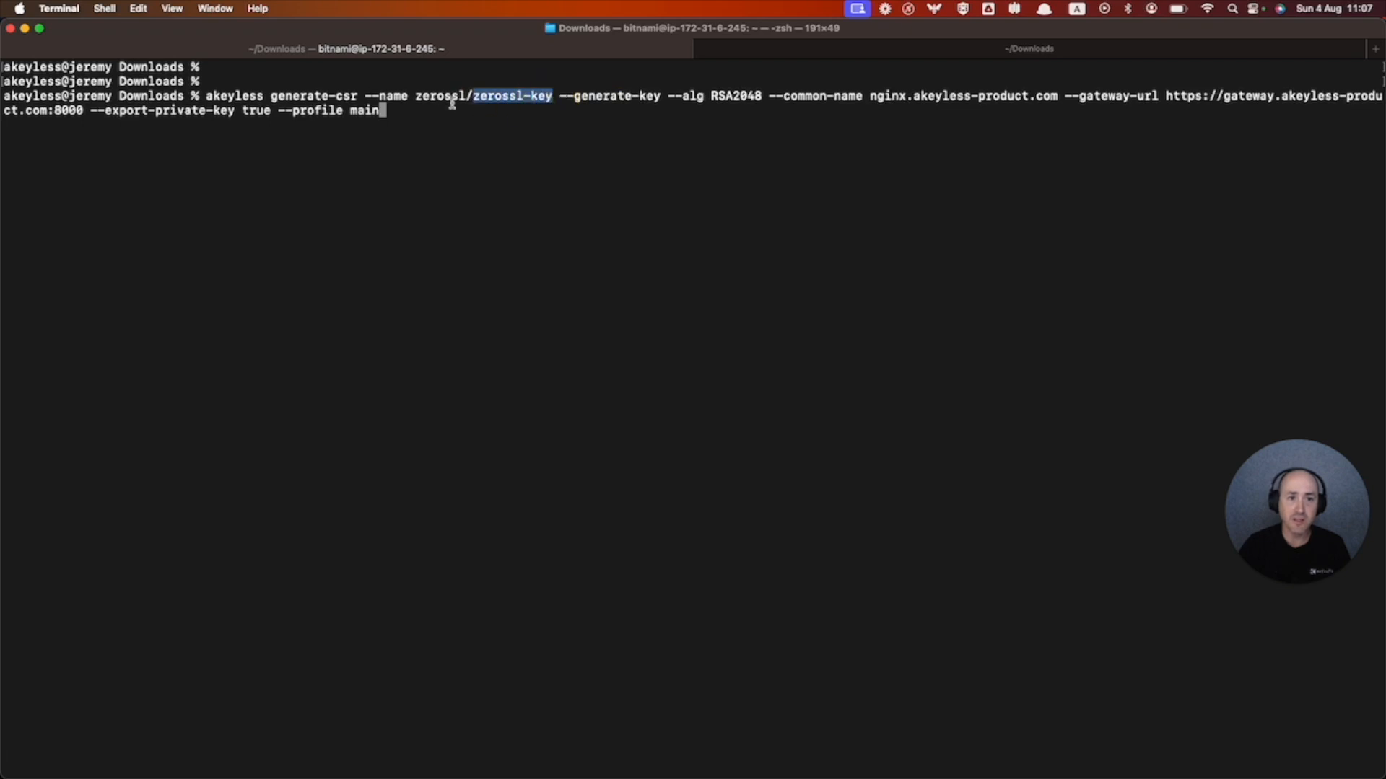
pyautogui.moveTo(417, 96); pyautogui.dragTo(468, 96)
pyautogui.click(468, 96)
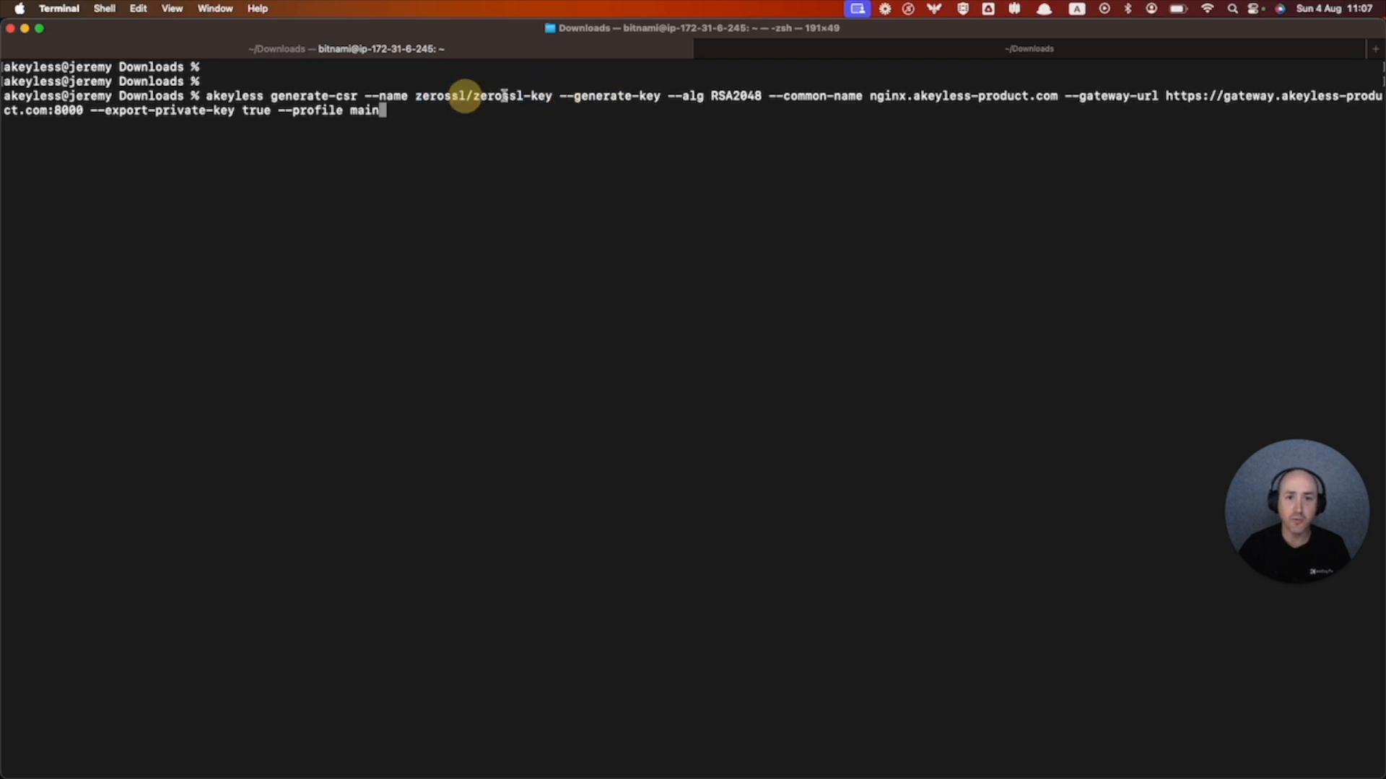
pyautogui.moveTo(671, 98); pyautogui.dragTo(765, 97)
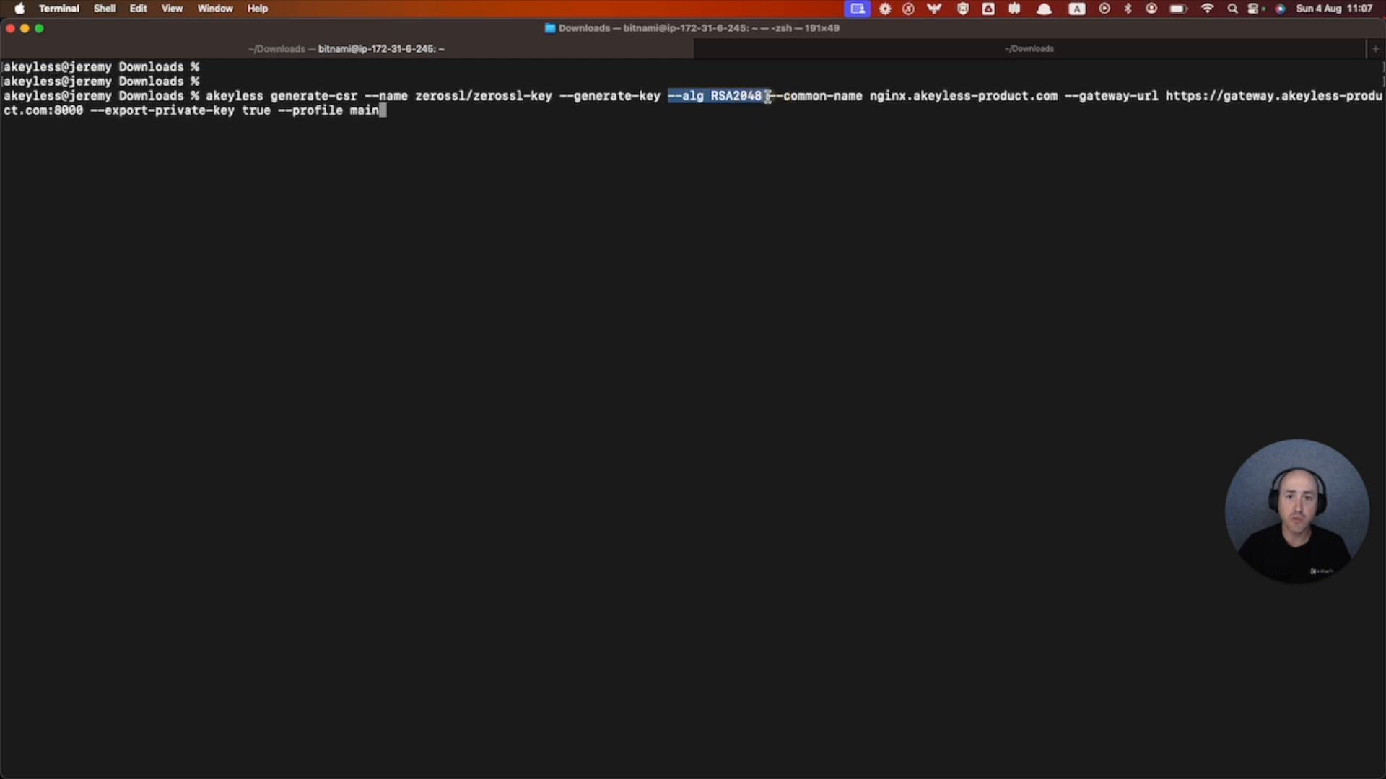
pyautogui.click(766, 98)
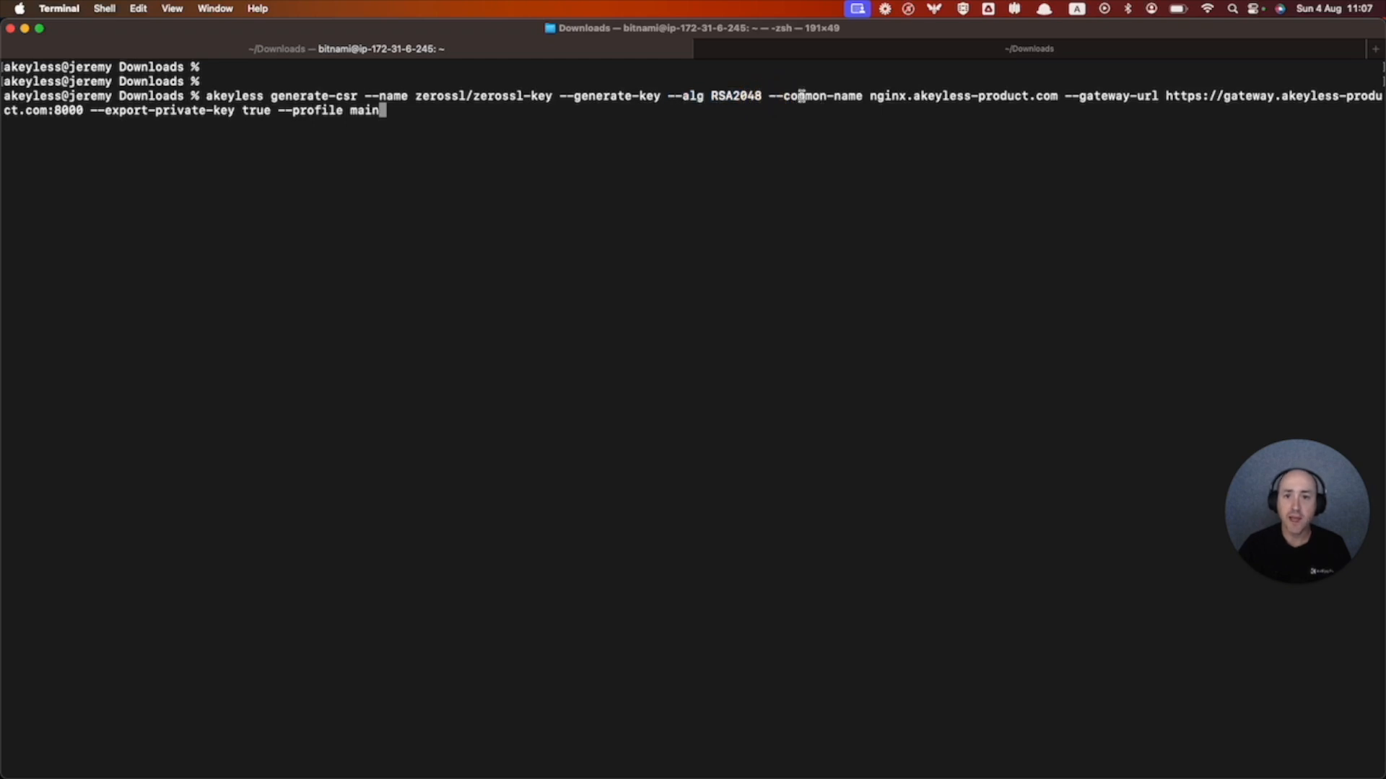
pyautogui.moveTo(868, 96); pyautogui.dragTo(1075, 102)
pyautogui.click(1077, 102)
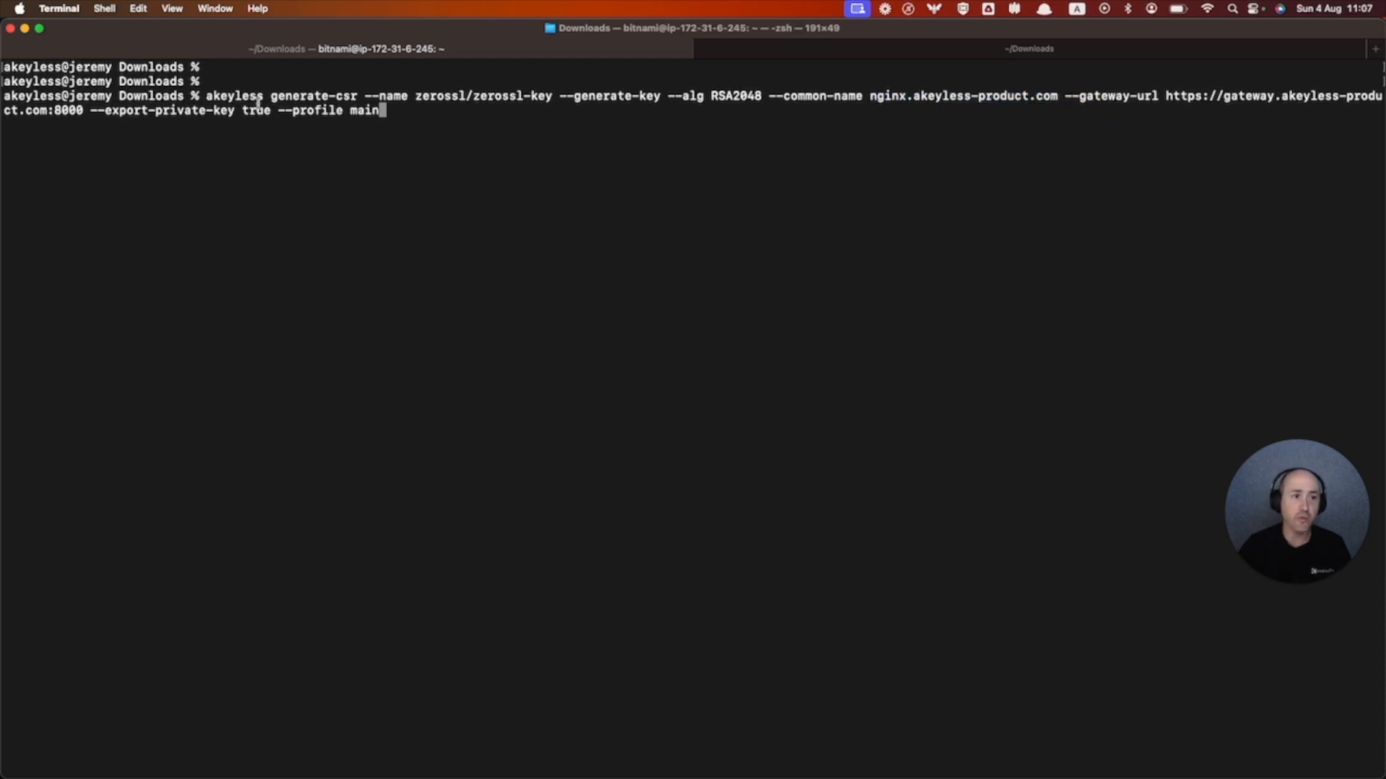
pyautogui.moveTo(90, 110); pyautogui.dragTo(235, 112)
pyautogui.click(385, 112)
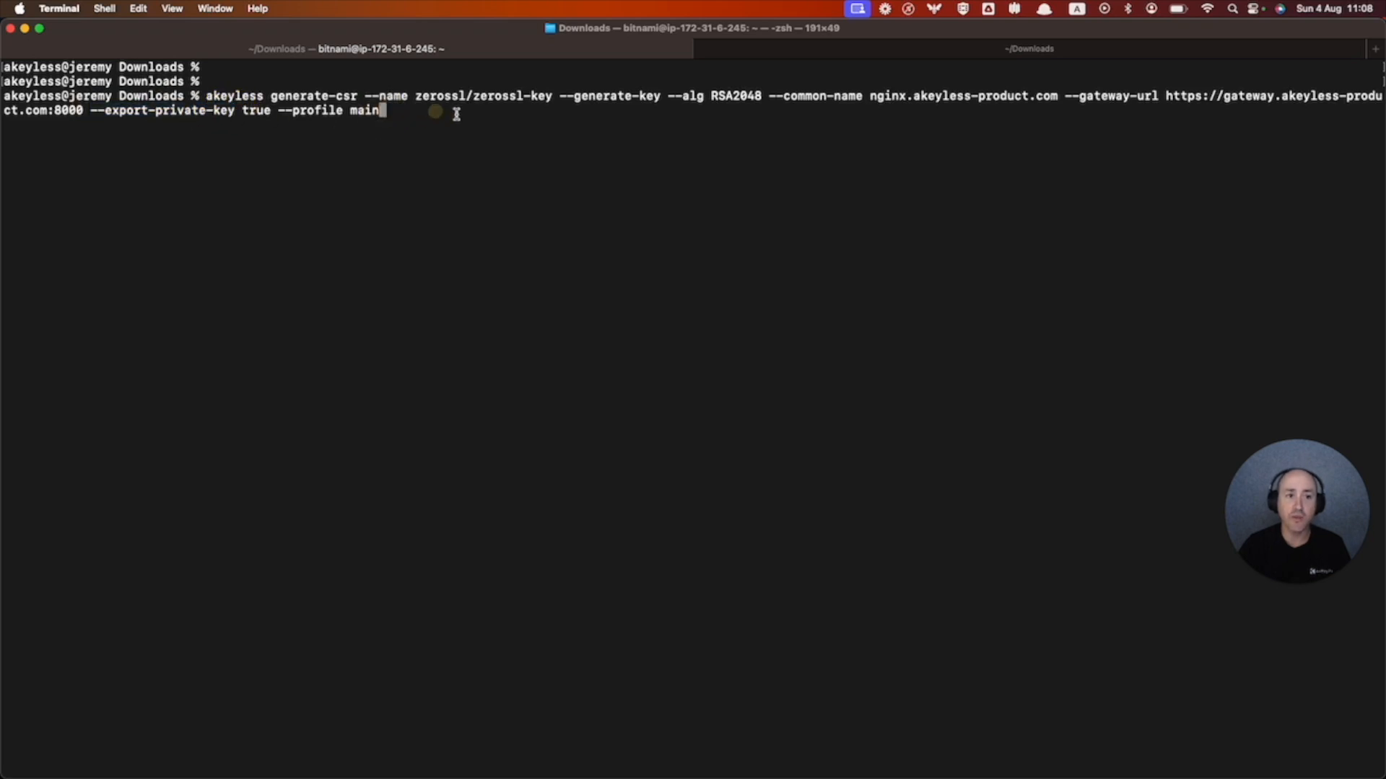
# - Run generate-csr and select the resulting certificate request and RSA private key
pyautogui.press('Return')
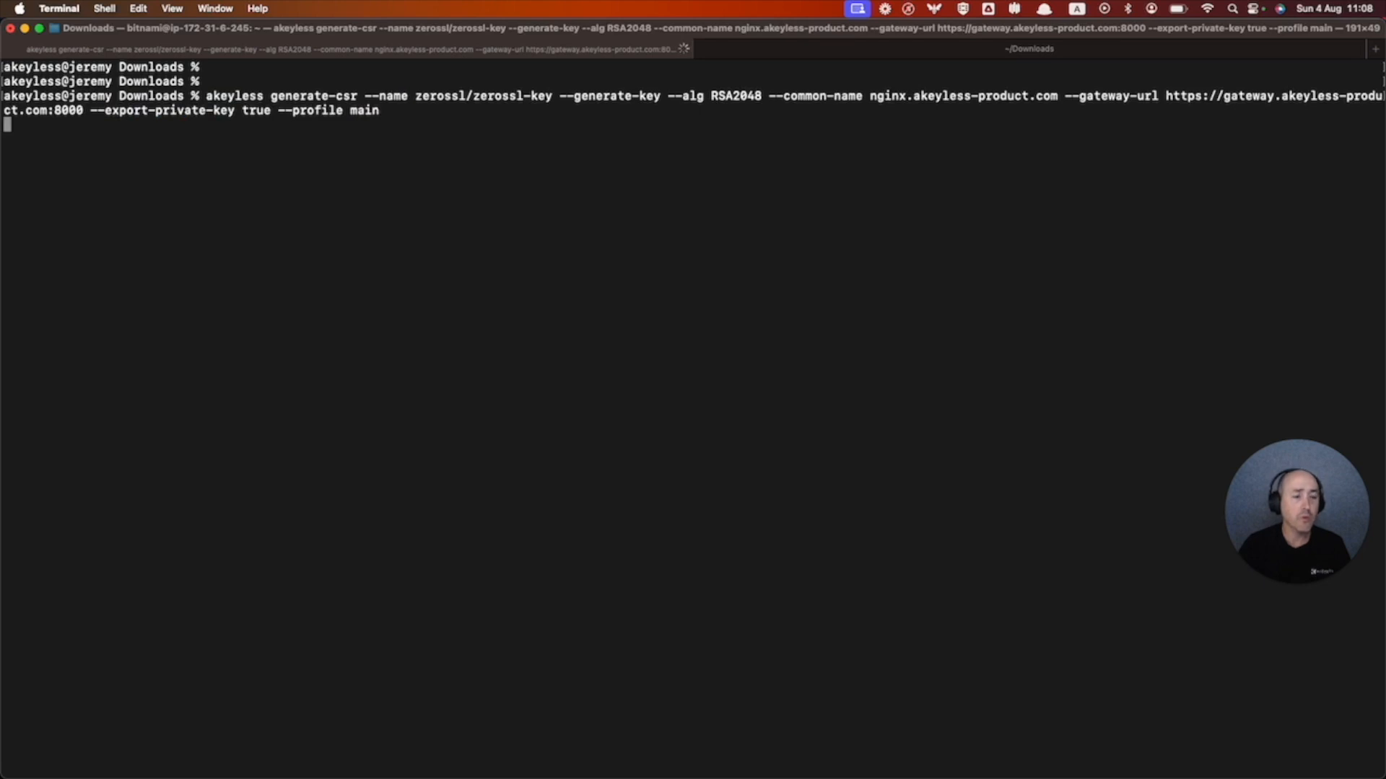
pyautogui.moveTo(30, 112); pyautogui.dragTo(251, 333)
pyautogui.click(188, 363)
pyautogui.moveTo(83, 372); pyautogui.dragTo(284, 710)
pyautogui.click(538, 354)
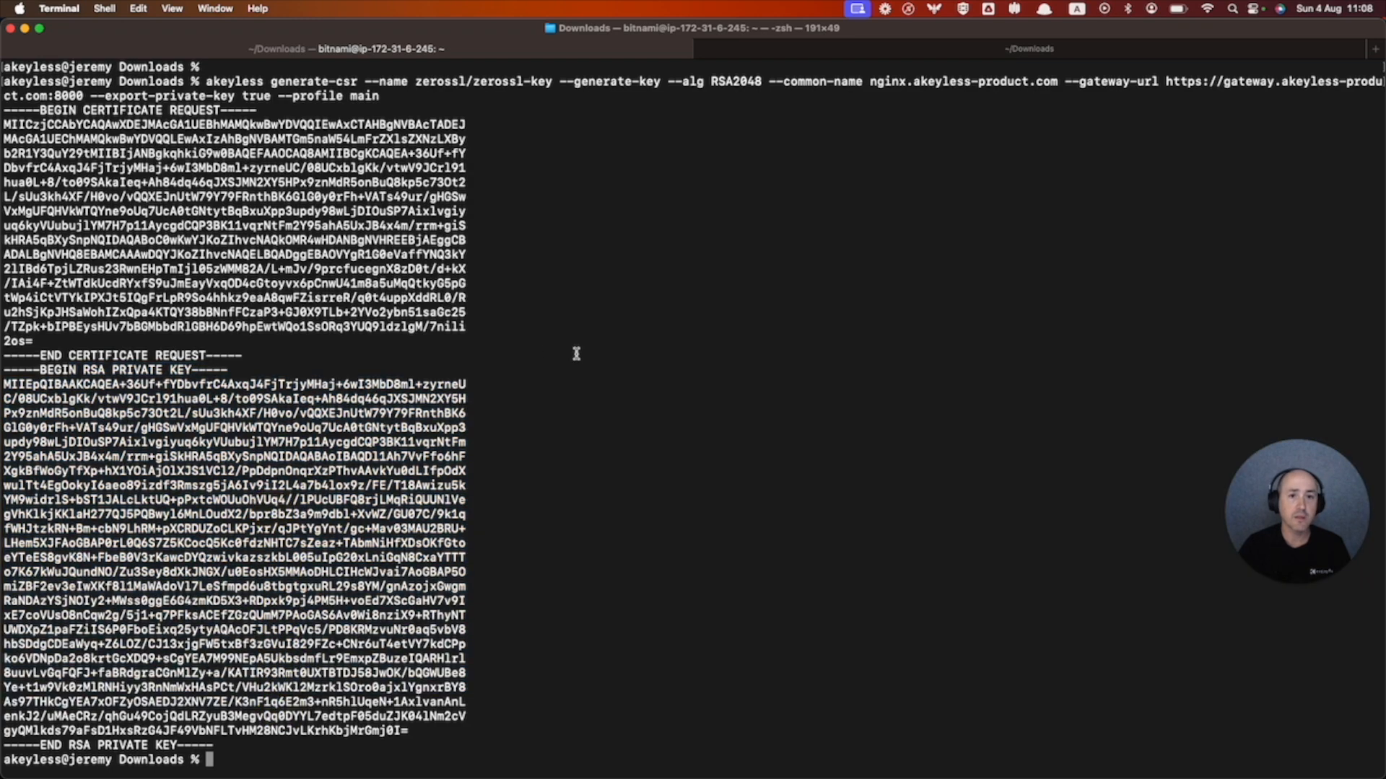
pyautogui.press('super+Tab')
# - Refresh the Akeyless Items list and open the zerossl-issuer details
pyautogui.click(346, 32)
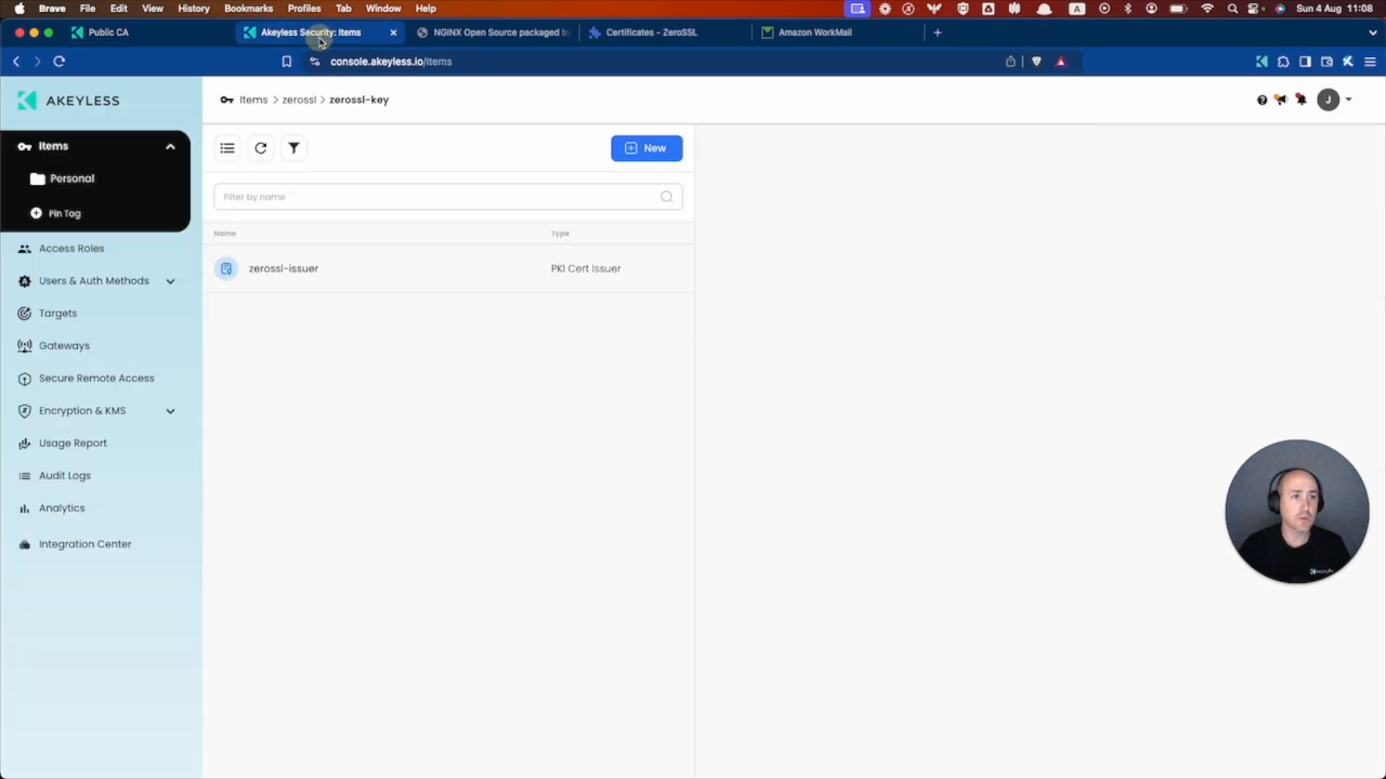
pyautogui.click(263, 149)
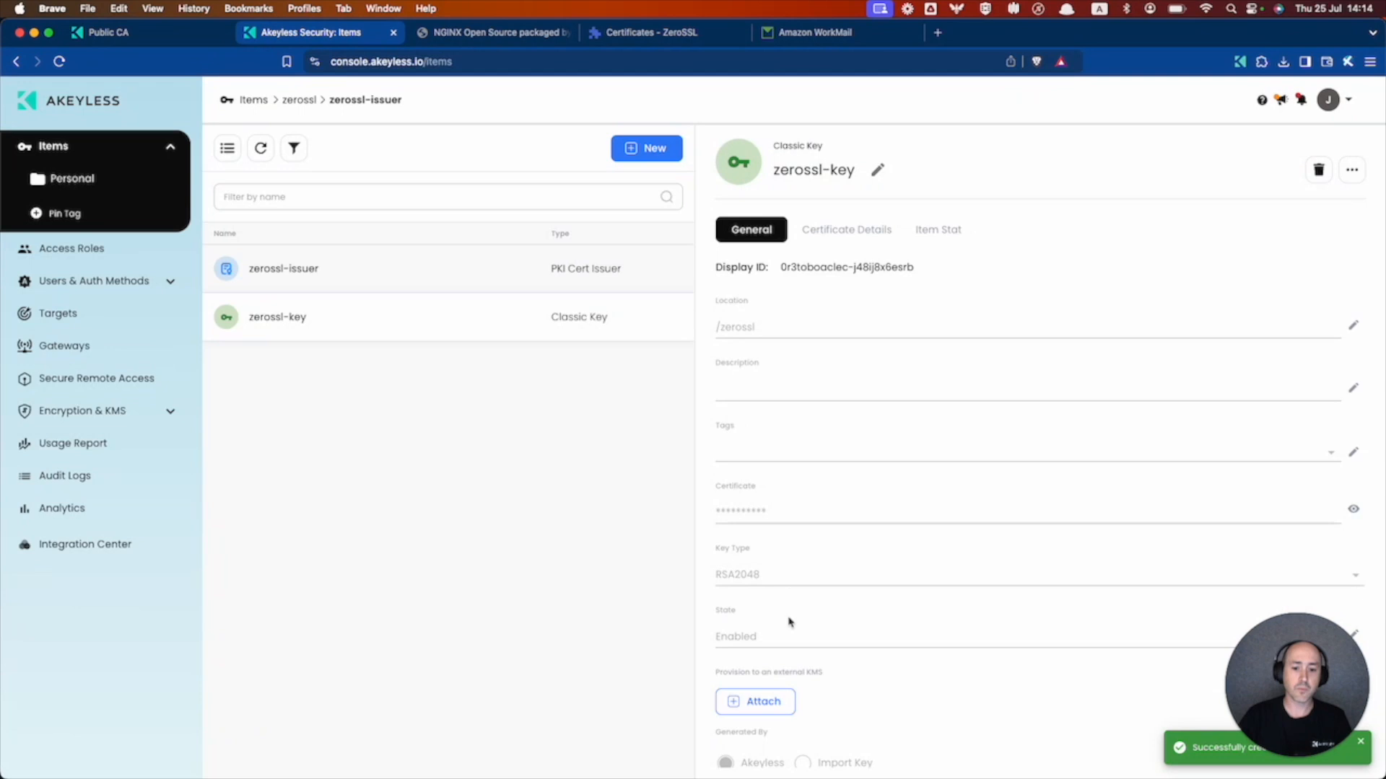
pyautogui.scroll(-4, 789, 622)
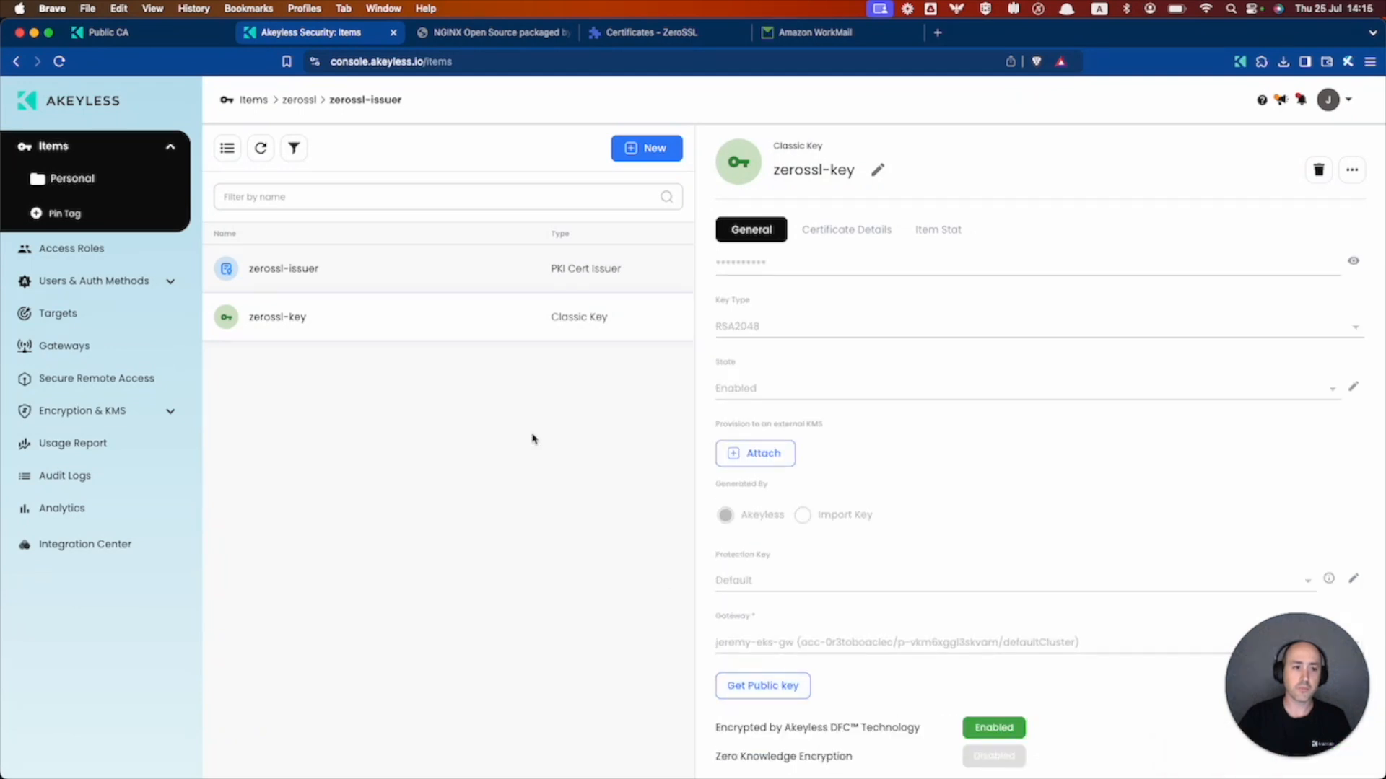
pyautogui.click(424, 272)
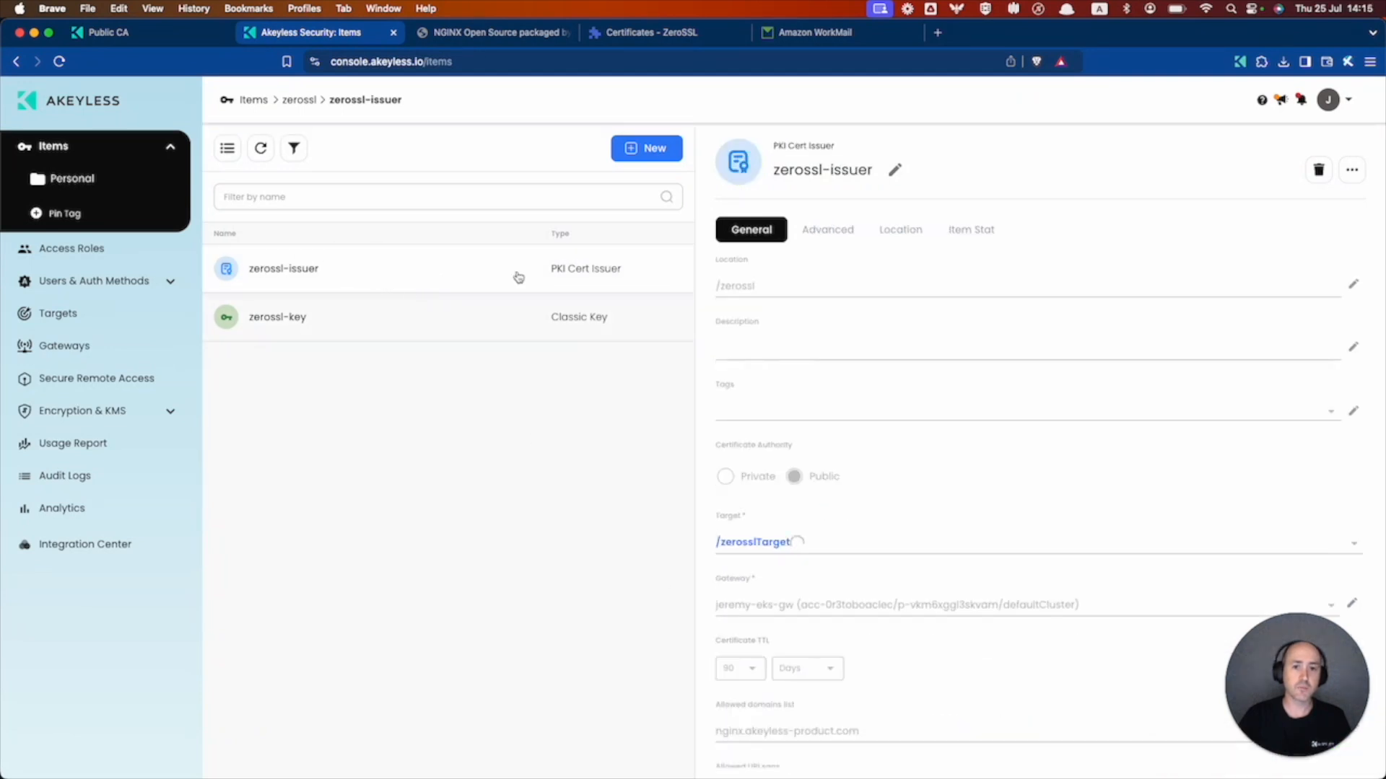
pyautogui.scroll(-5, 869, 470)
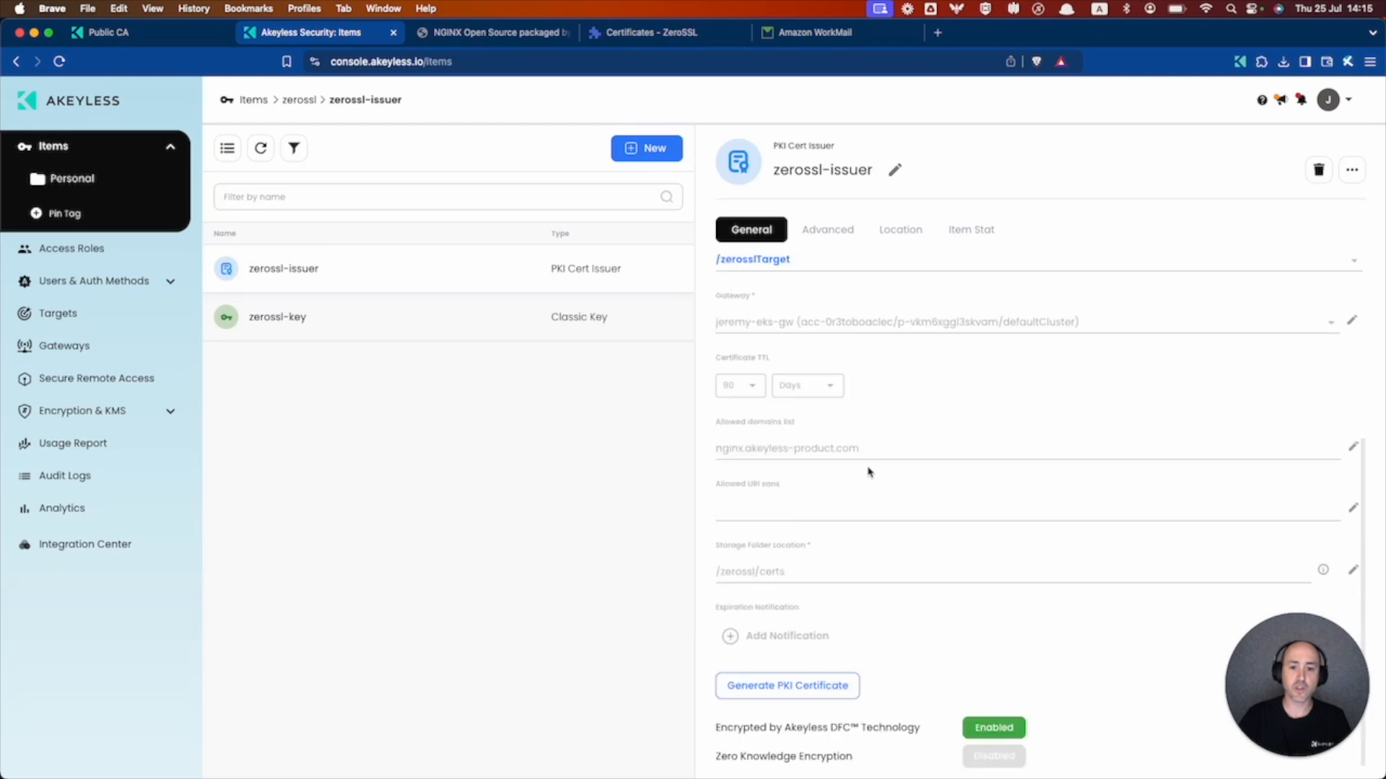
# - Generate a PKI certificate from the pasted CSR and RSA private key, then refresh Items
pyautogui.click(792, 684)
pyautogui.click(636, 395)
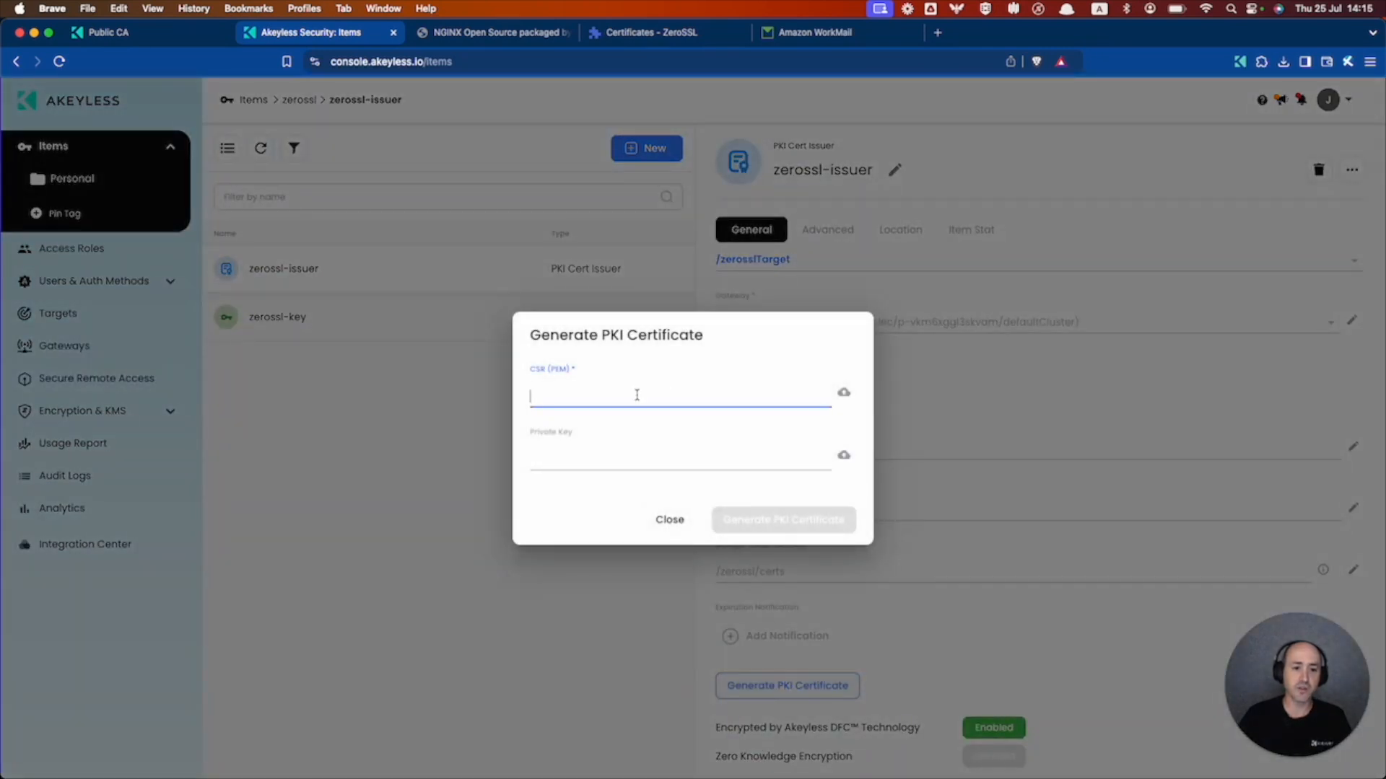
pyautogui.press('super+v')
pyautogui.click(619, 455)
pyautogui.press('super+Tab')
pyautogui.moveTo(223, 730); pyautogui.dragTo(4, 357)
pyautogui.press('super+Tab')
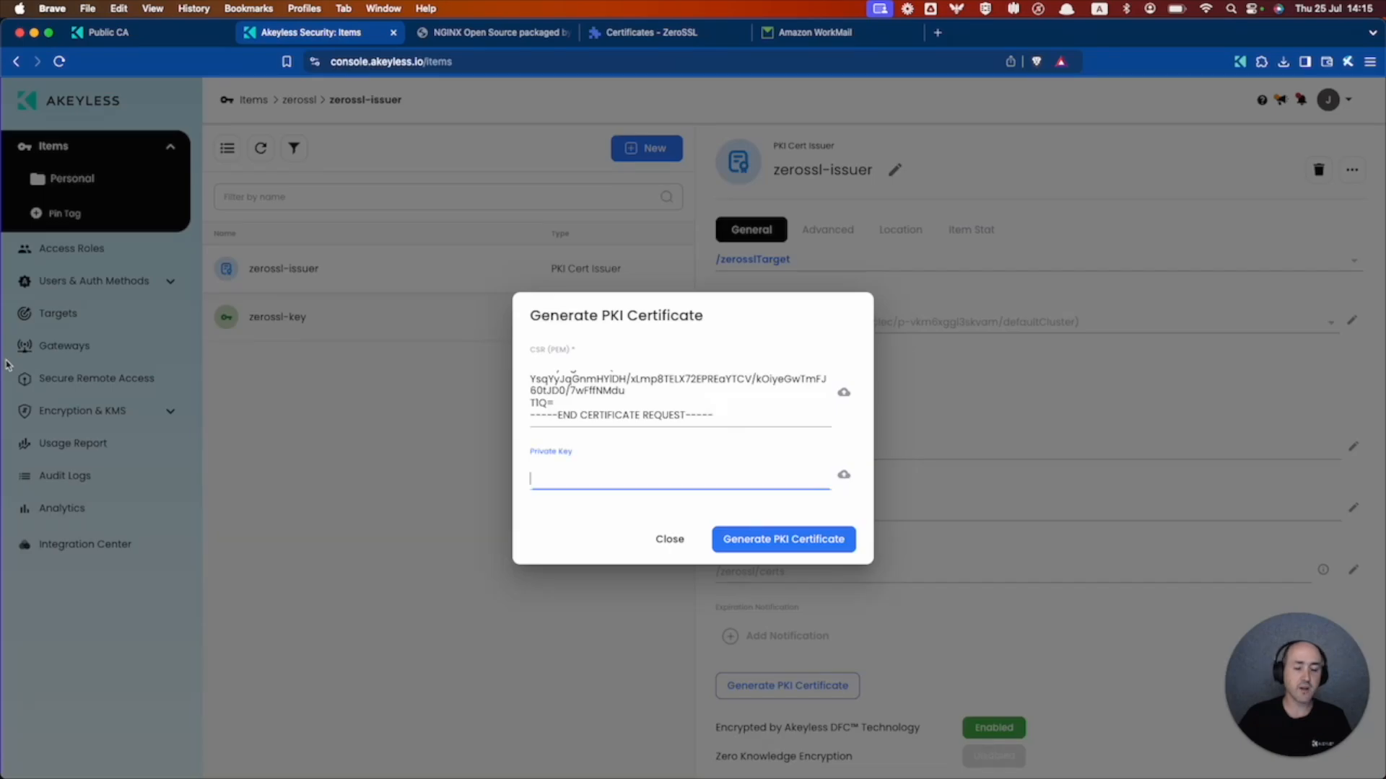
pyautogui.press('super+v')
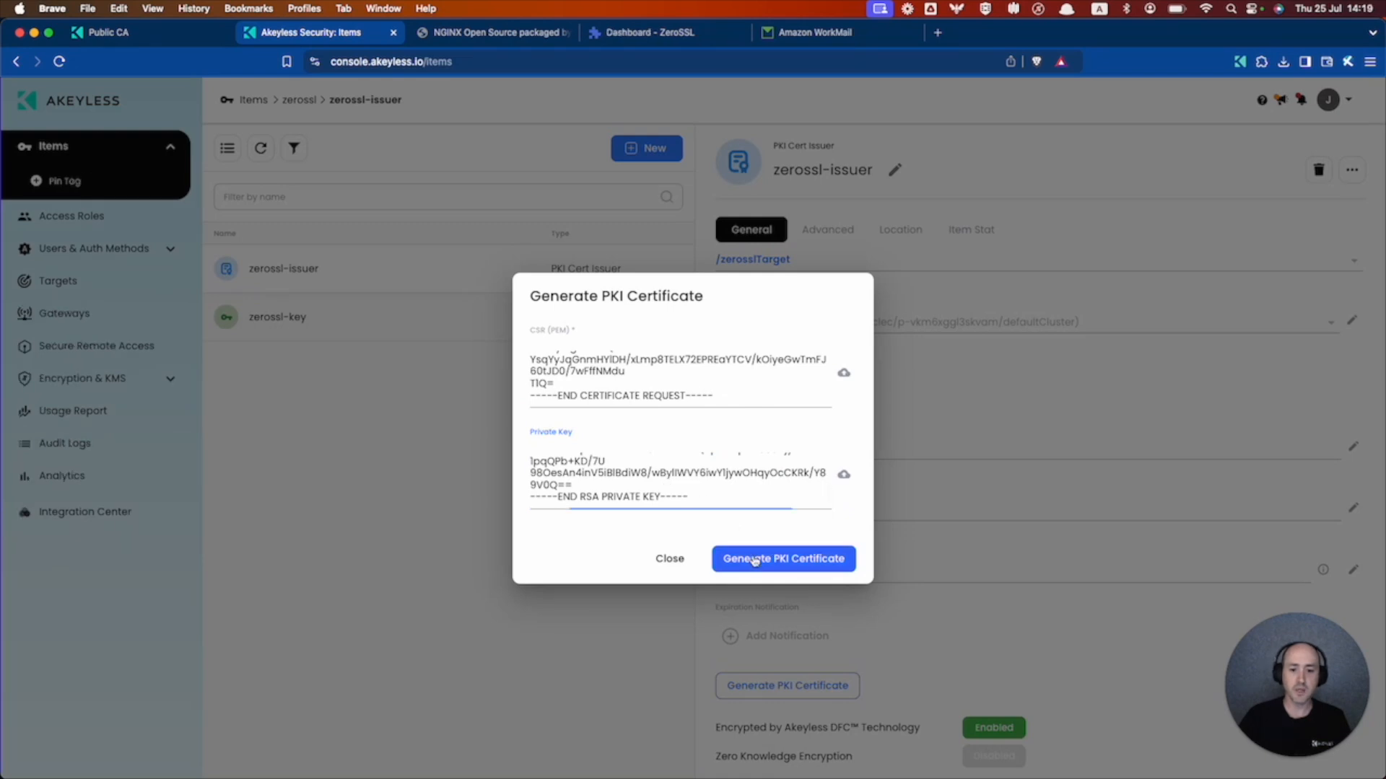
pyautogui.click(755, 561)
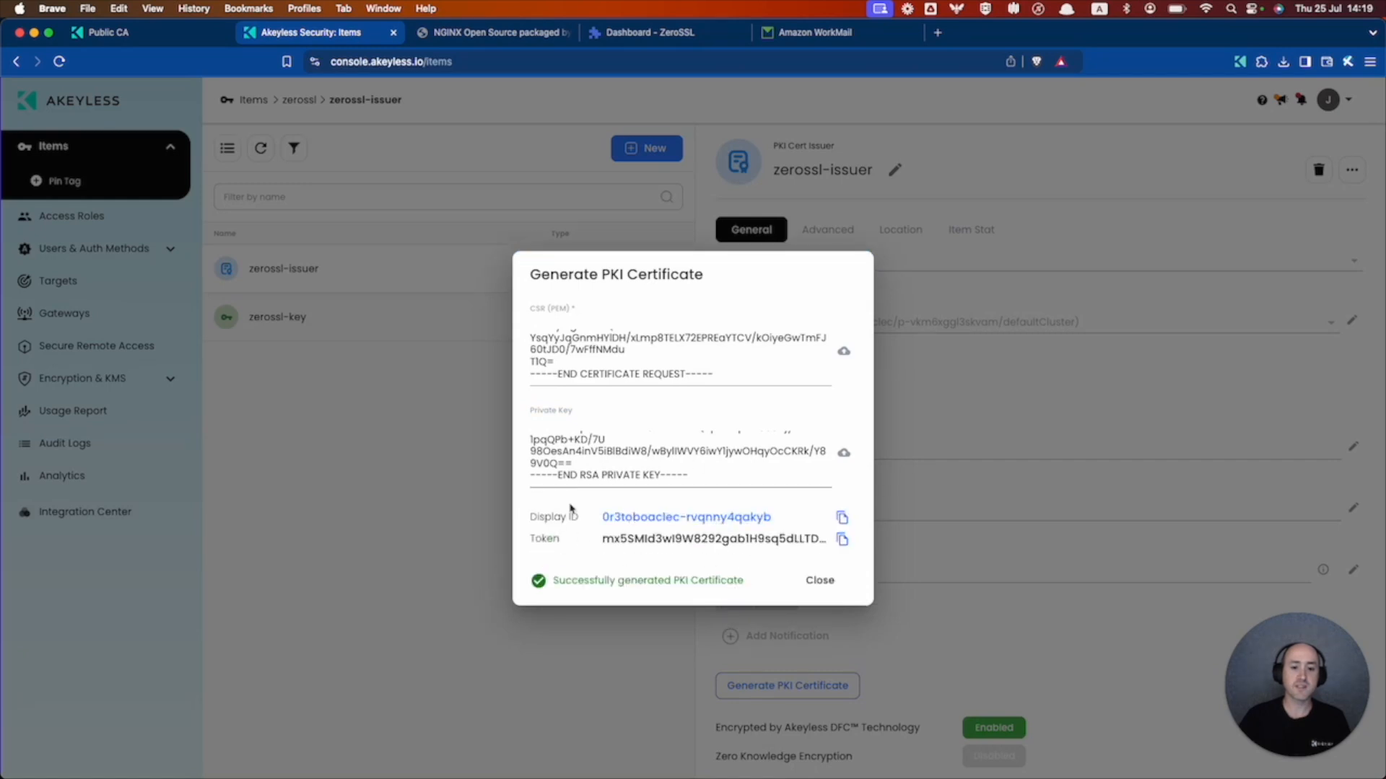
pyautogui.click(821, 586)
pyautogui.click(261, 150)
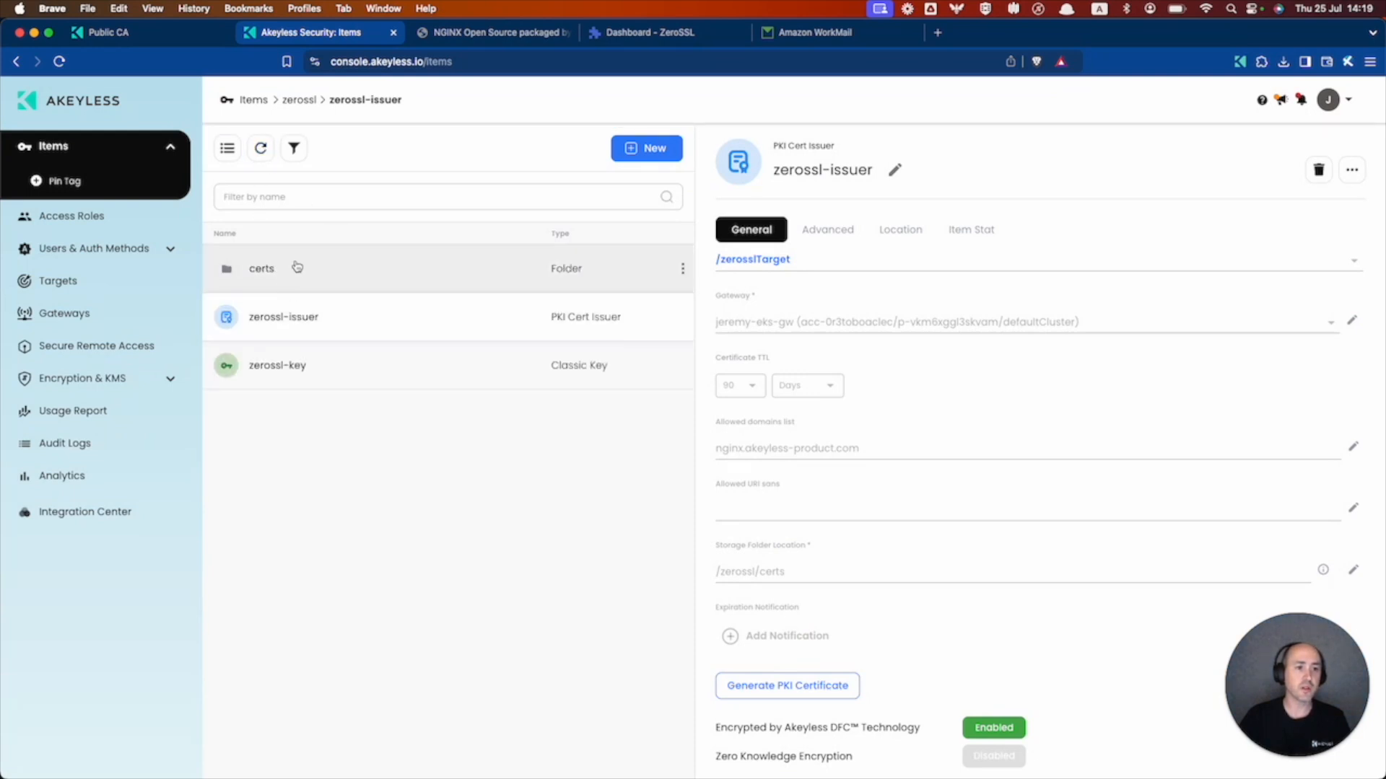
# - Check the nginx.akeyless-product.com certificate in the certs folder, then go to Amazon WorkMail
pyautogui.click(297, 267)
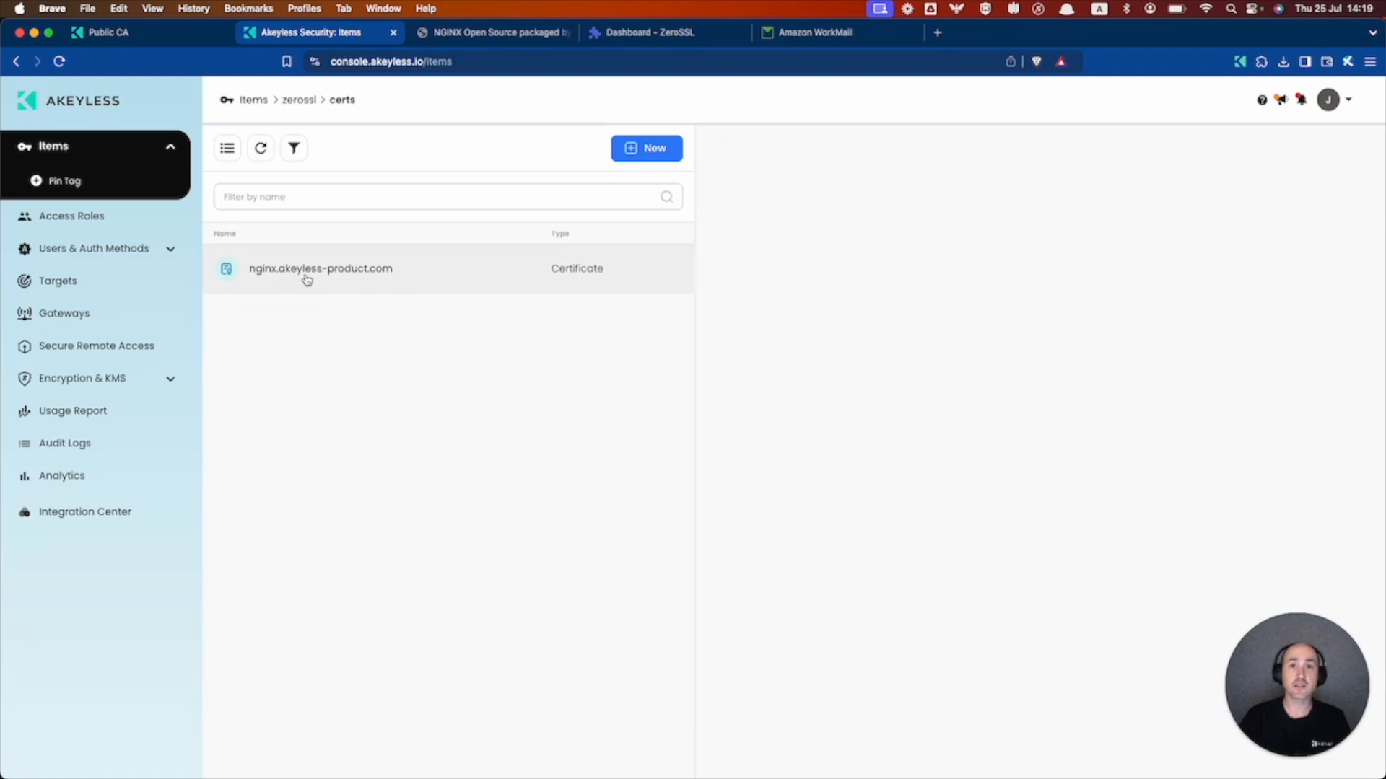
pyautogui.click(458, 280)
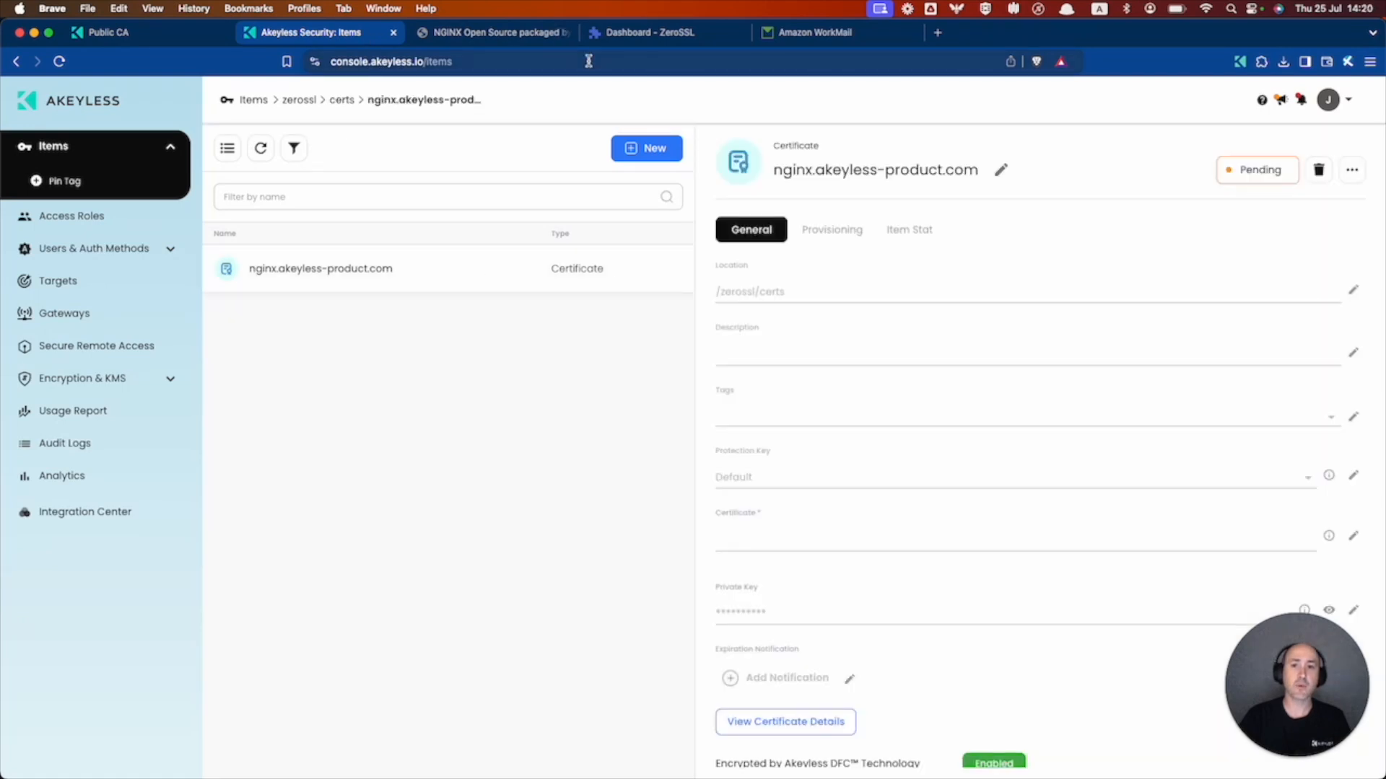
pyautogui.click(824, 40)
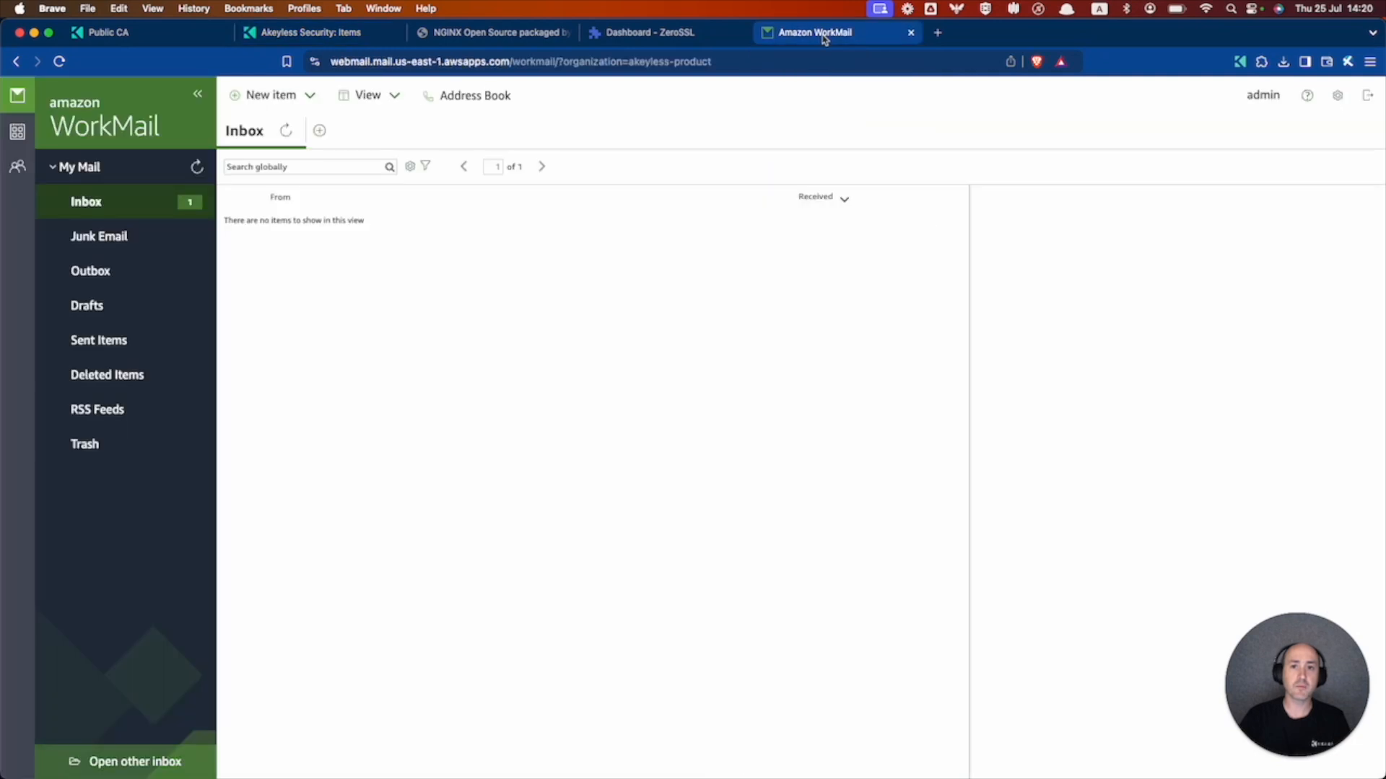
# - Read the ZeroSSL Verify Domains email, confirm the certificate is Issued on ZeroSSL, and return to Akeyless
pyautogui.click(116, 207)
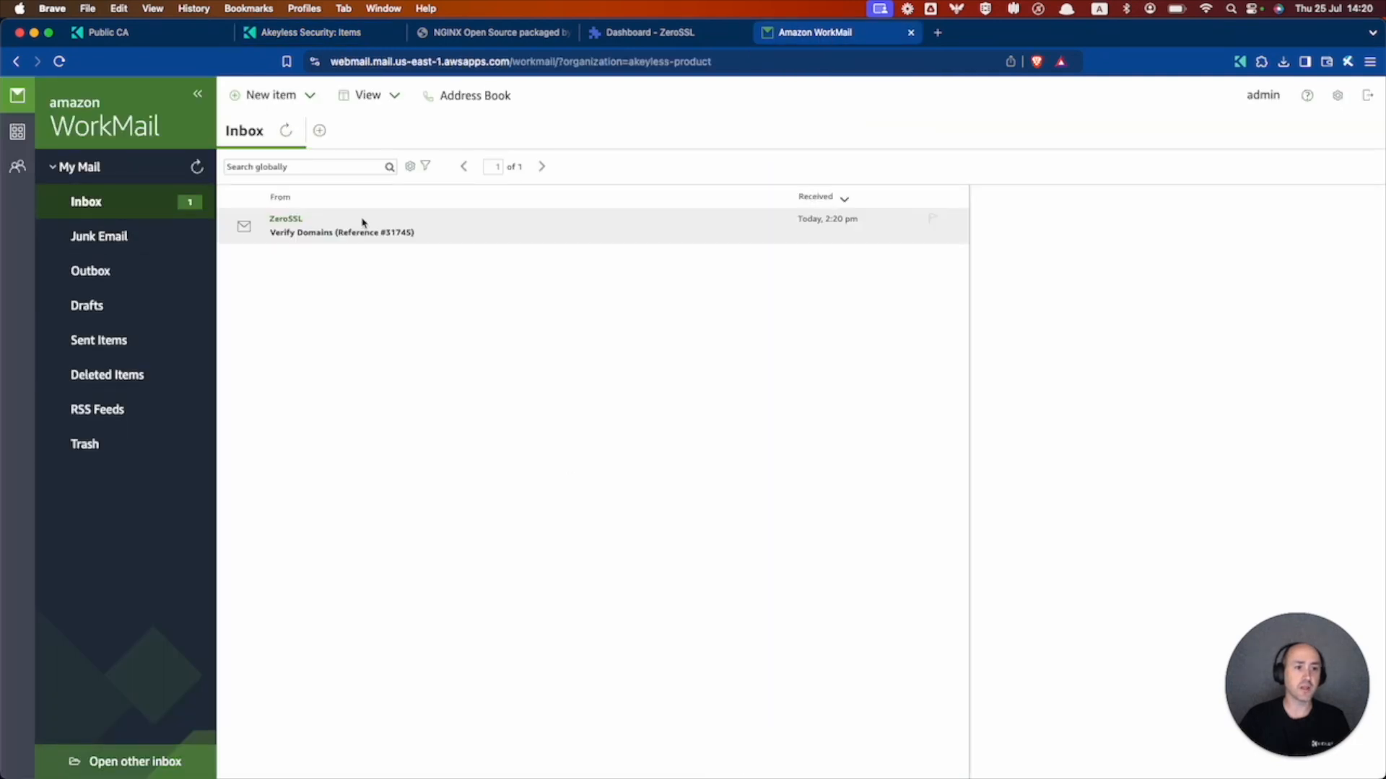
pyautogui.click(422, 229)
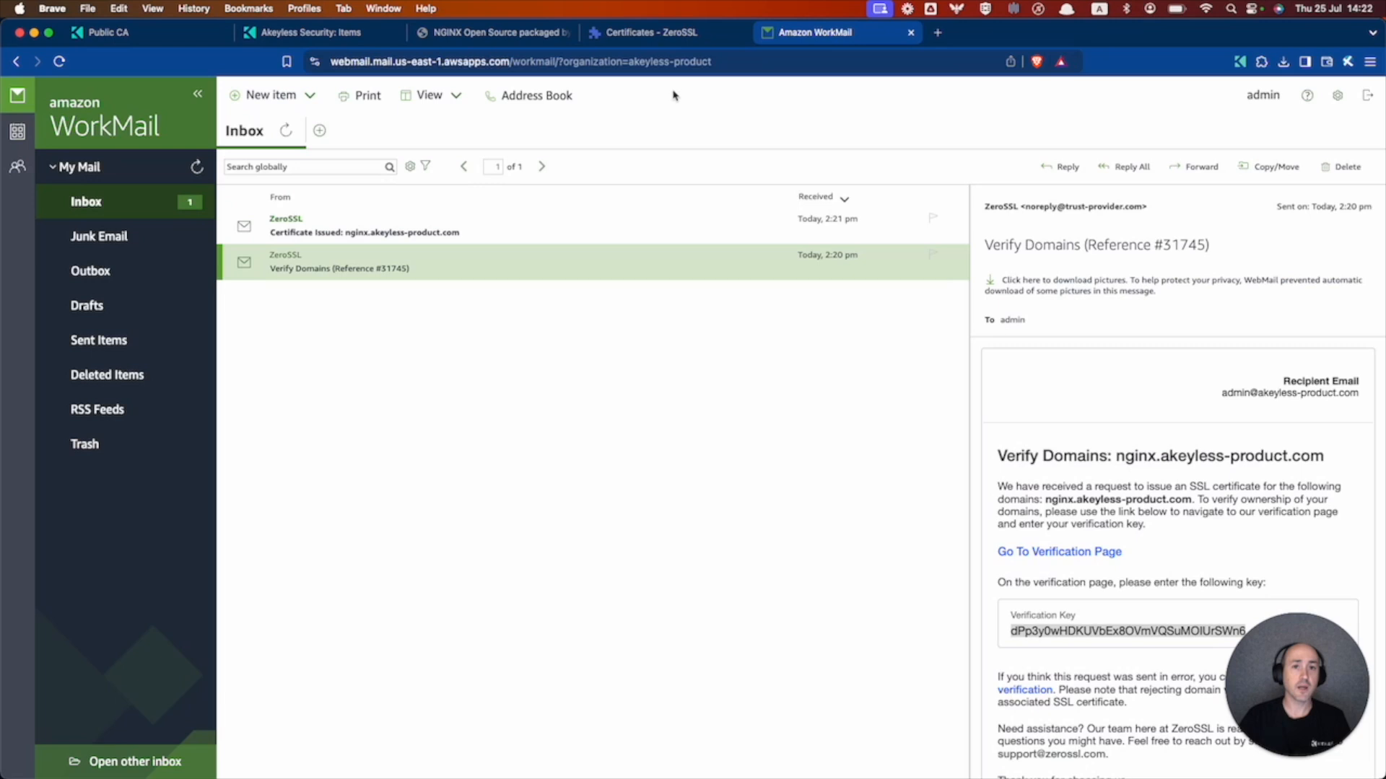
pyautogui.click(625, 32)
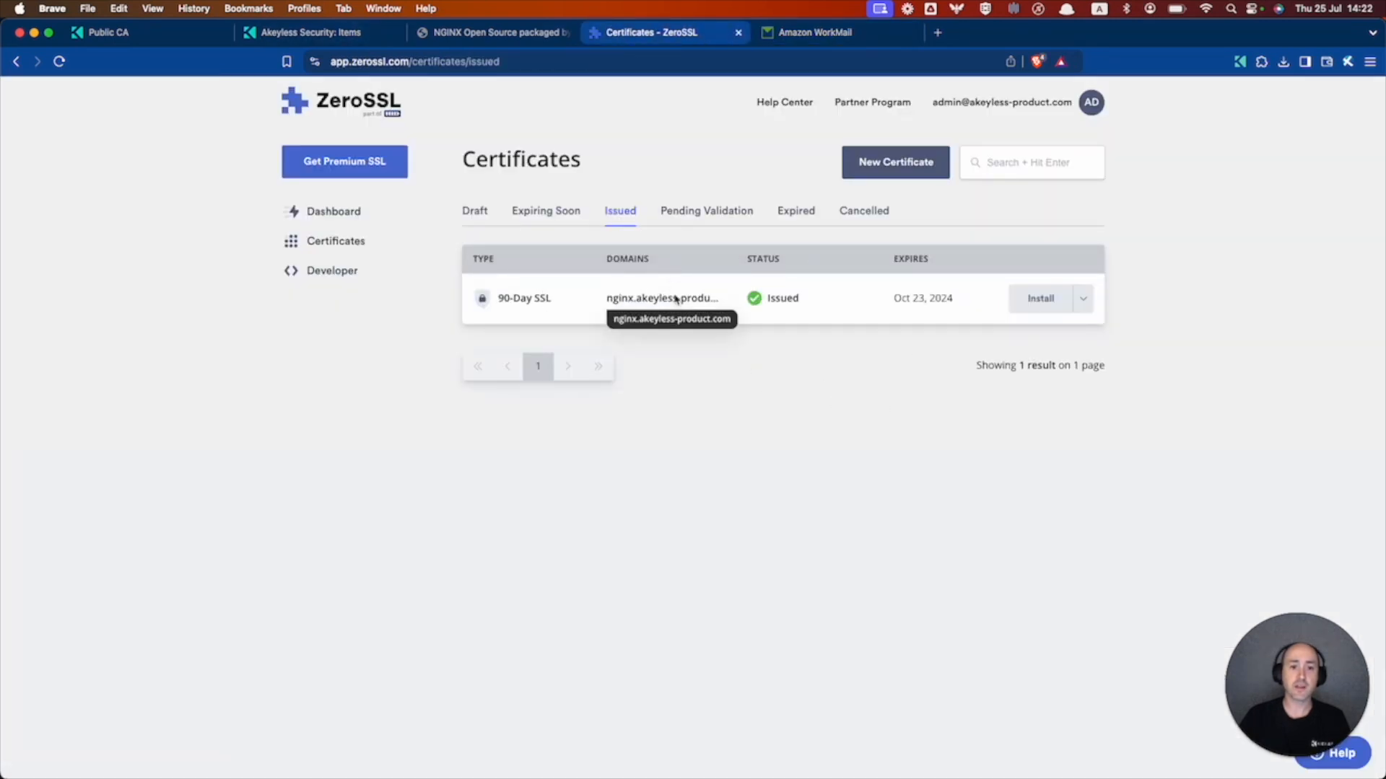
pyautogui.click(338, 33)
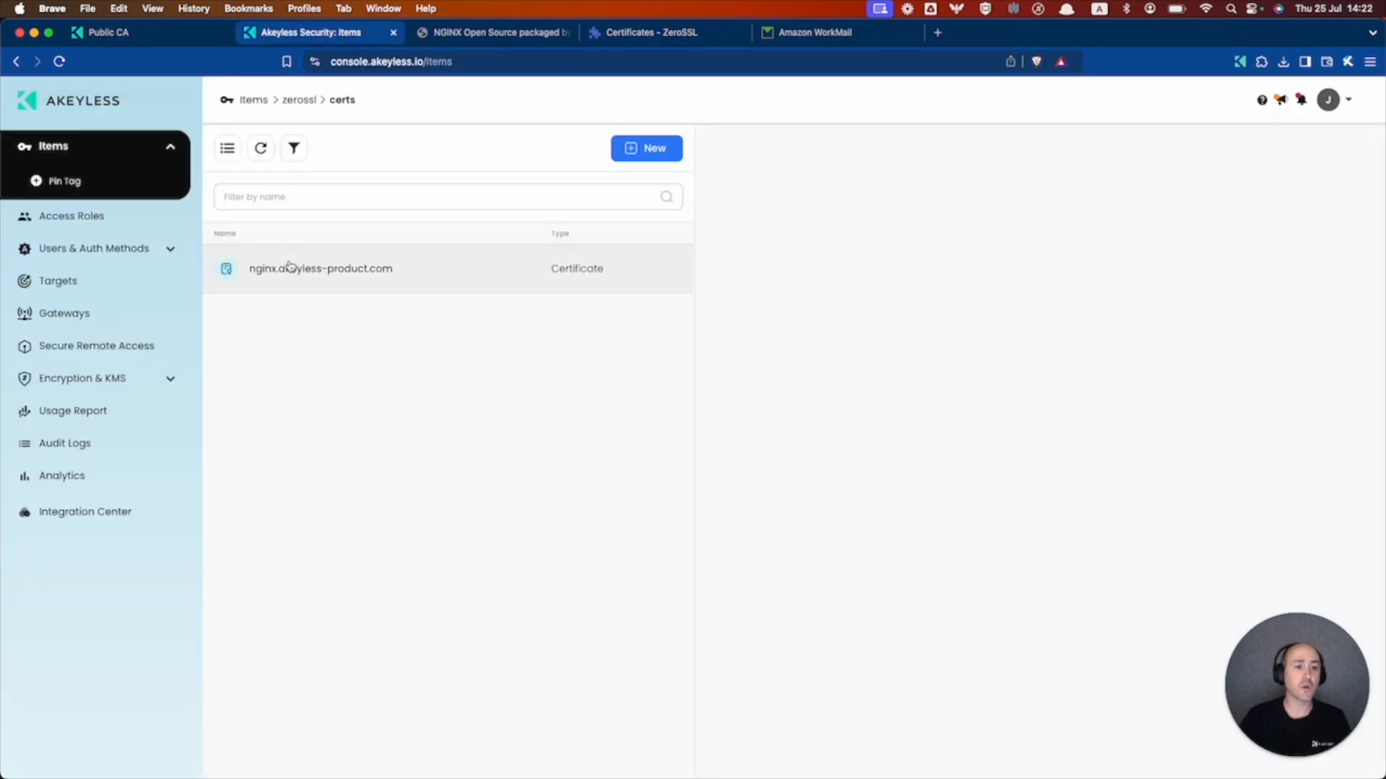
# - Open the nginx.akeyless-product.com certificate to confirm it is Valid with its issued certificate body
pyautogui.click(448, 272)
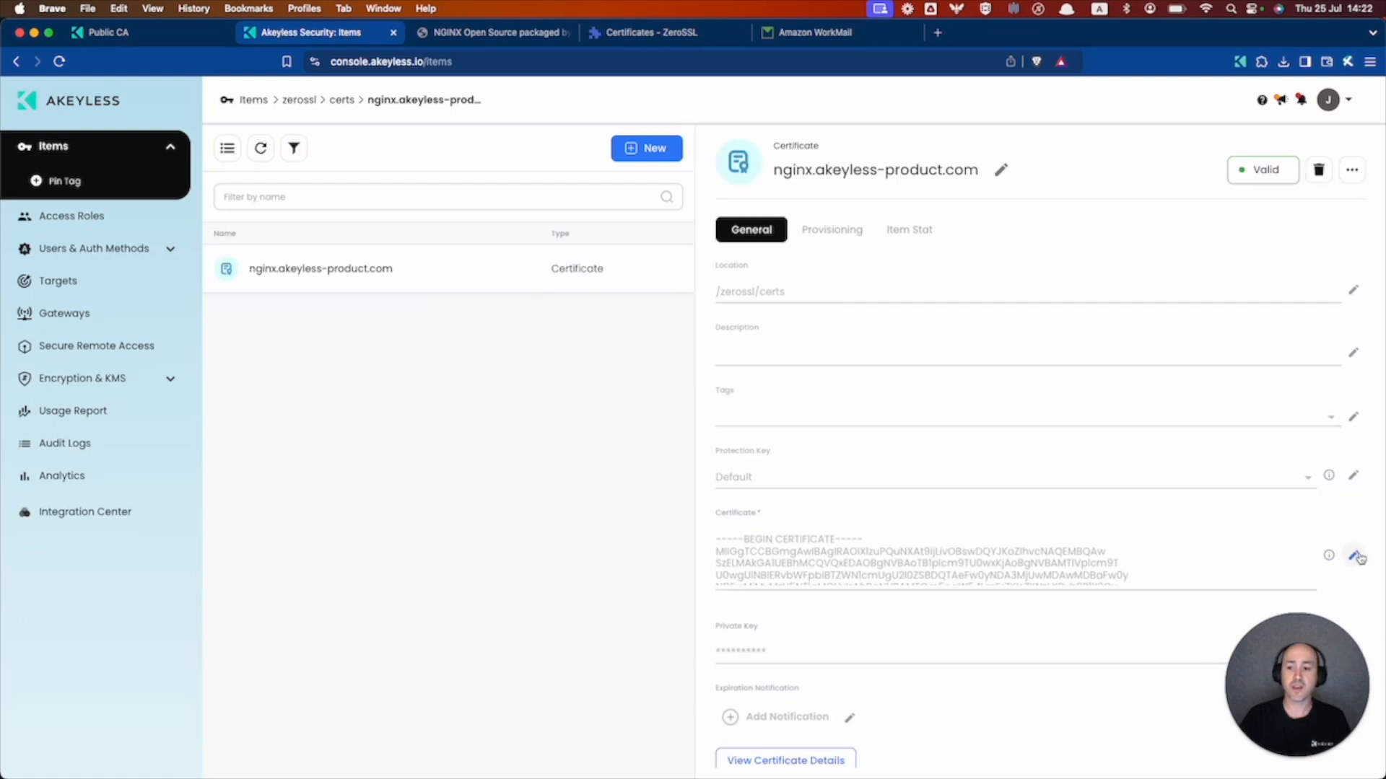
pyautogui.scroll(-2, 1064, 249)
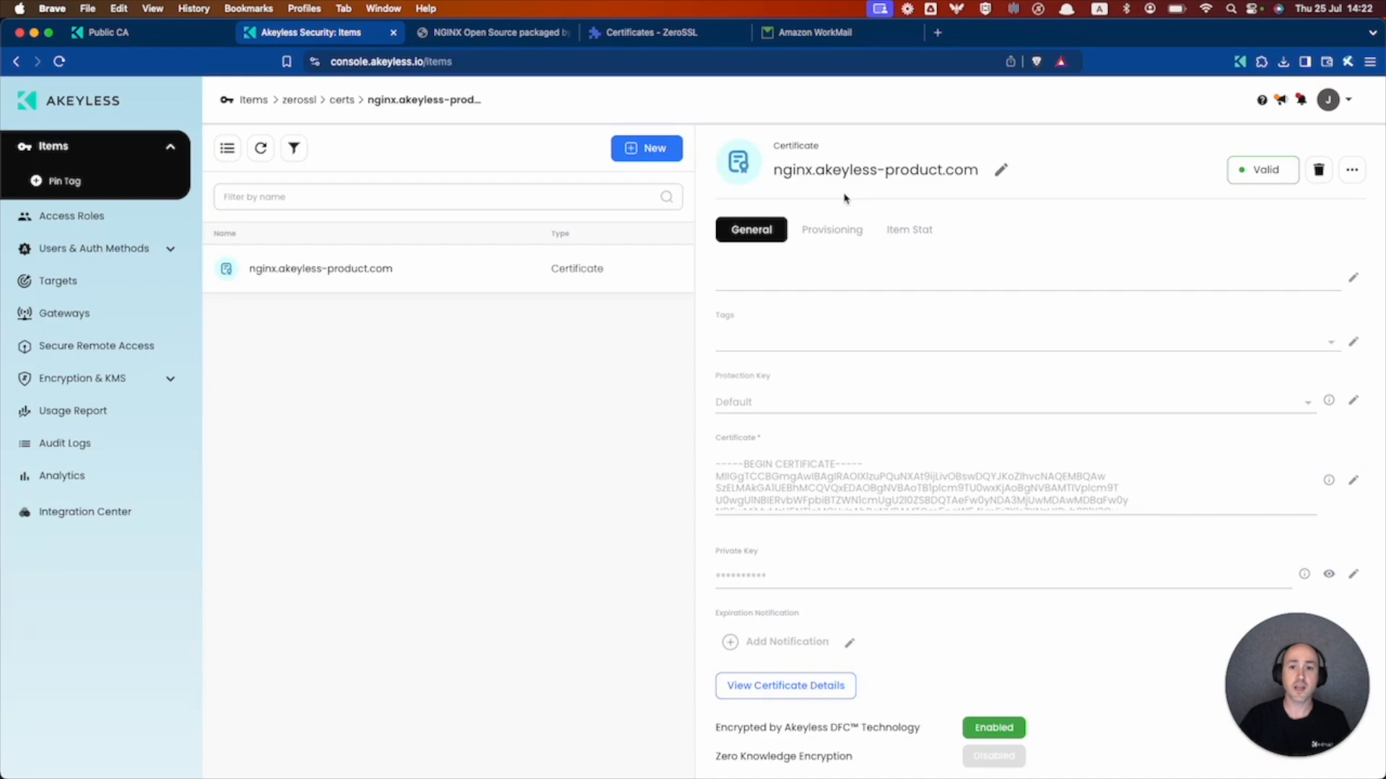
pyautogui.press('super+Tab')
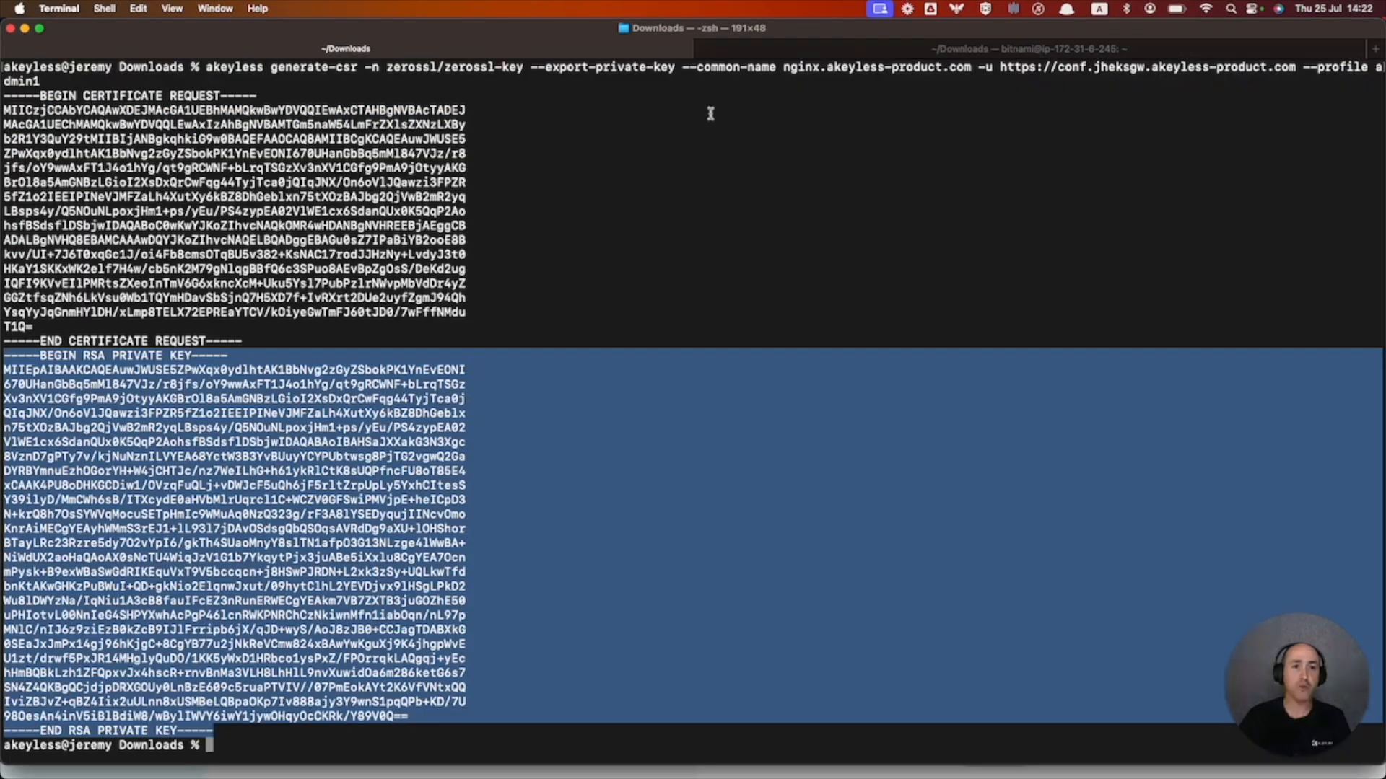
pyautogui.click(795, 52)
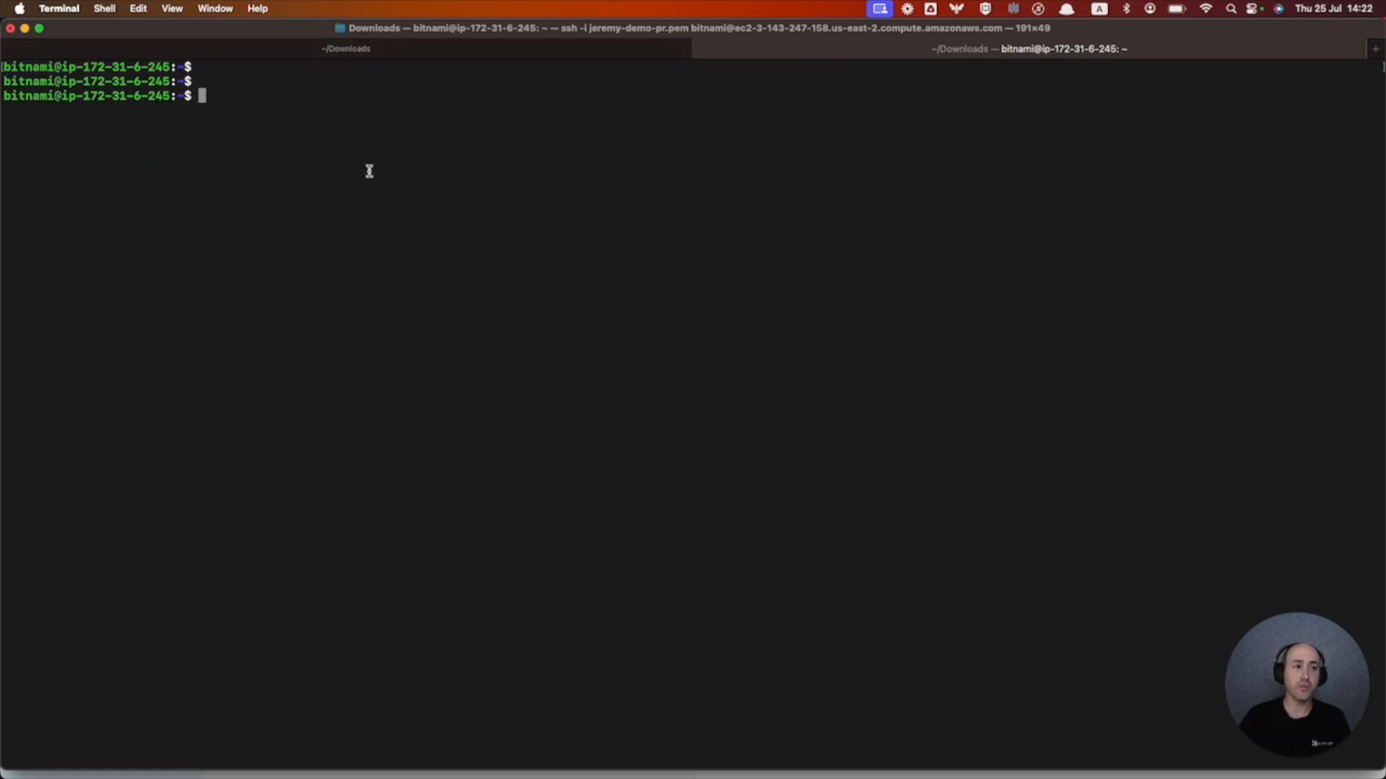
pyautogui.press('super+Tab')
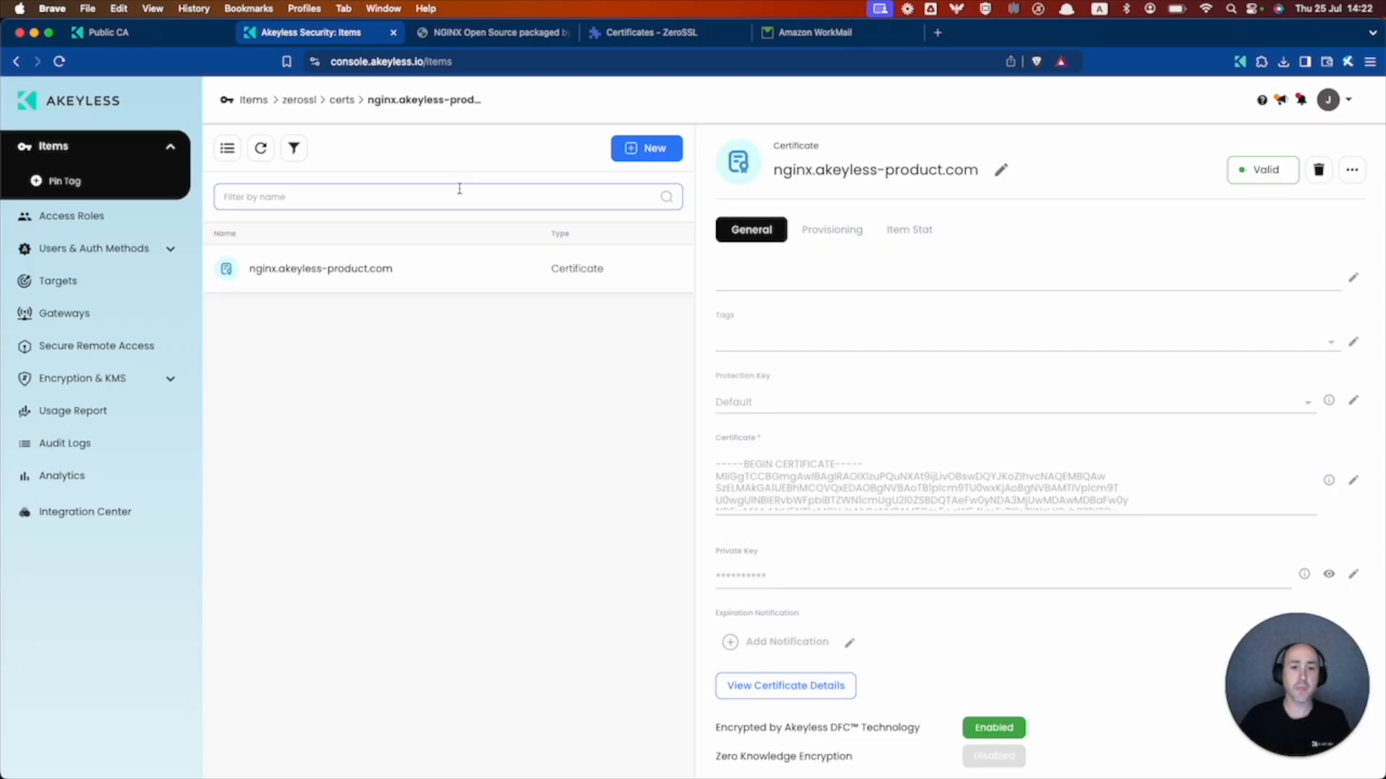
# - Start attaching the certificate, choosing nginx-server as target and the EKS gateway
pyautogui.click(833, 231)
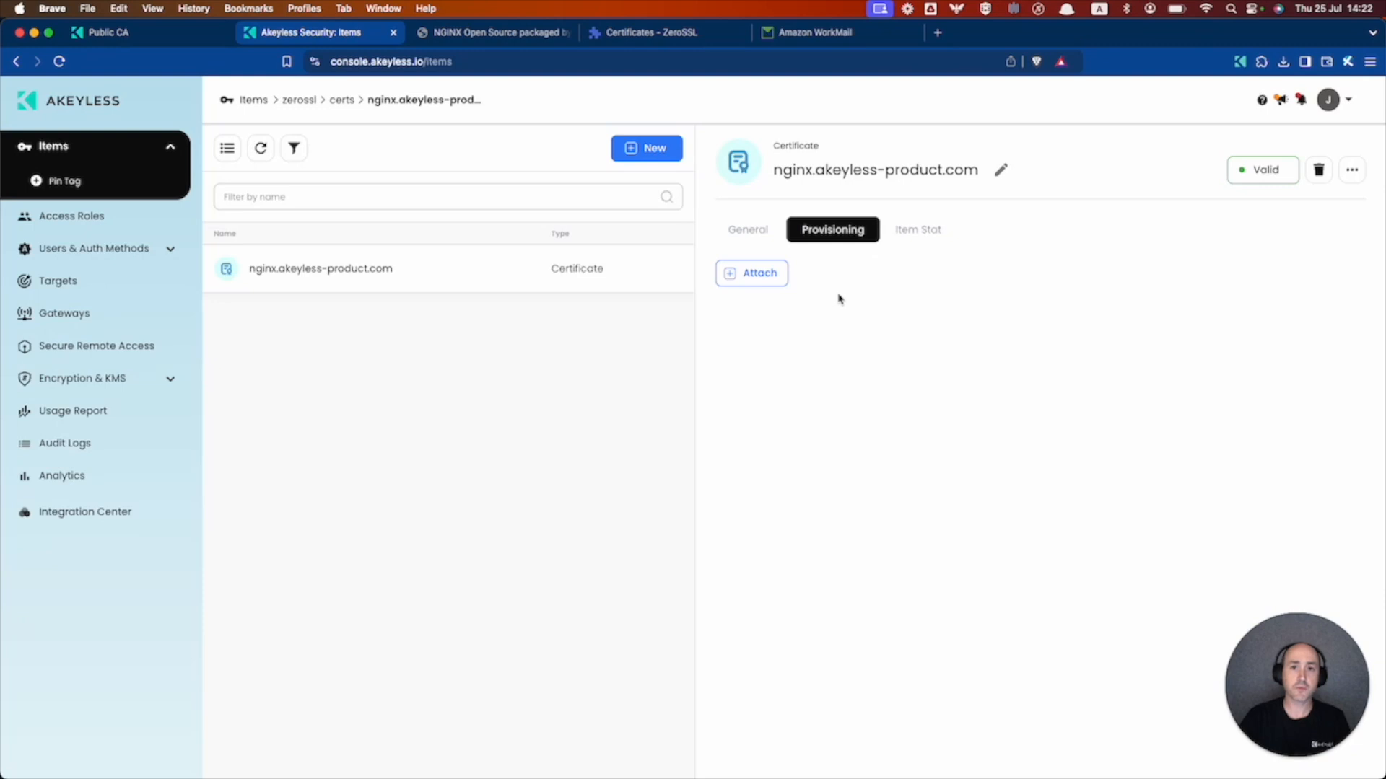
pyautogui.click(754, 273)
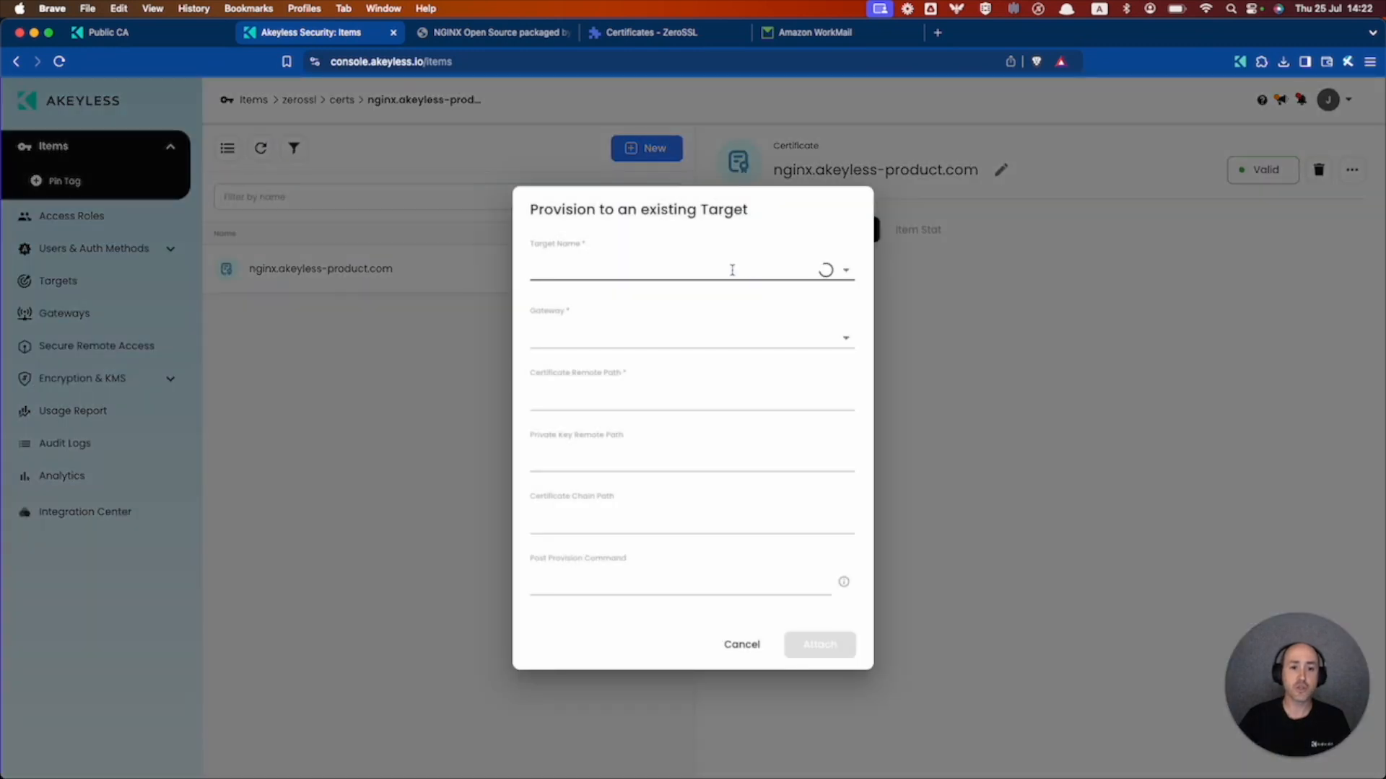
pyautogui.click(647, 267)
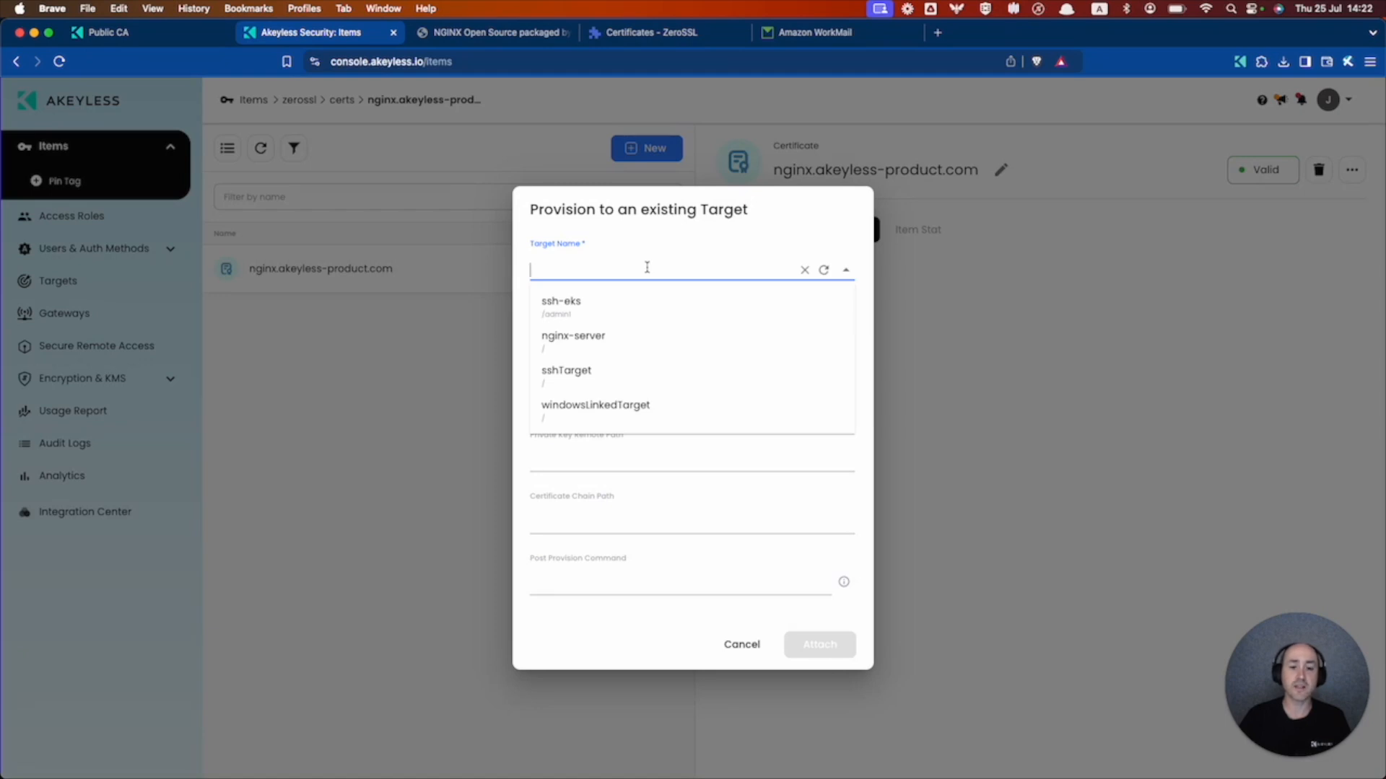
pyautogui.click(588, 343)
pyautogui.click(605, 321)
pyautogui.click(612, 387)
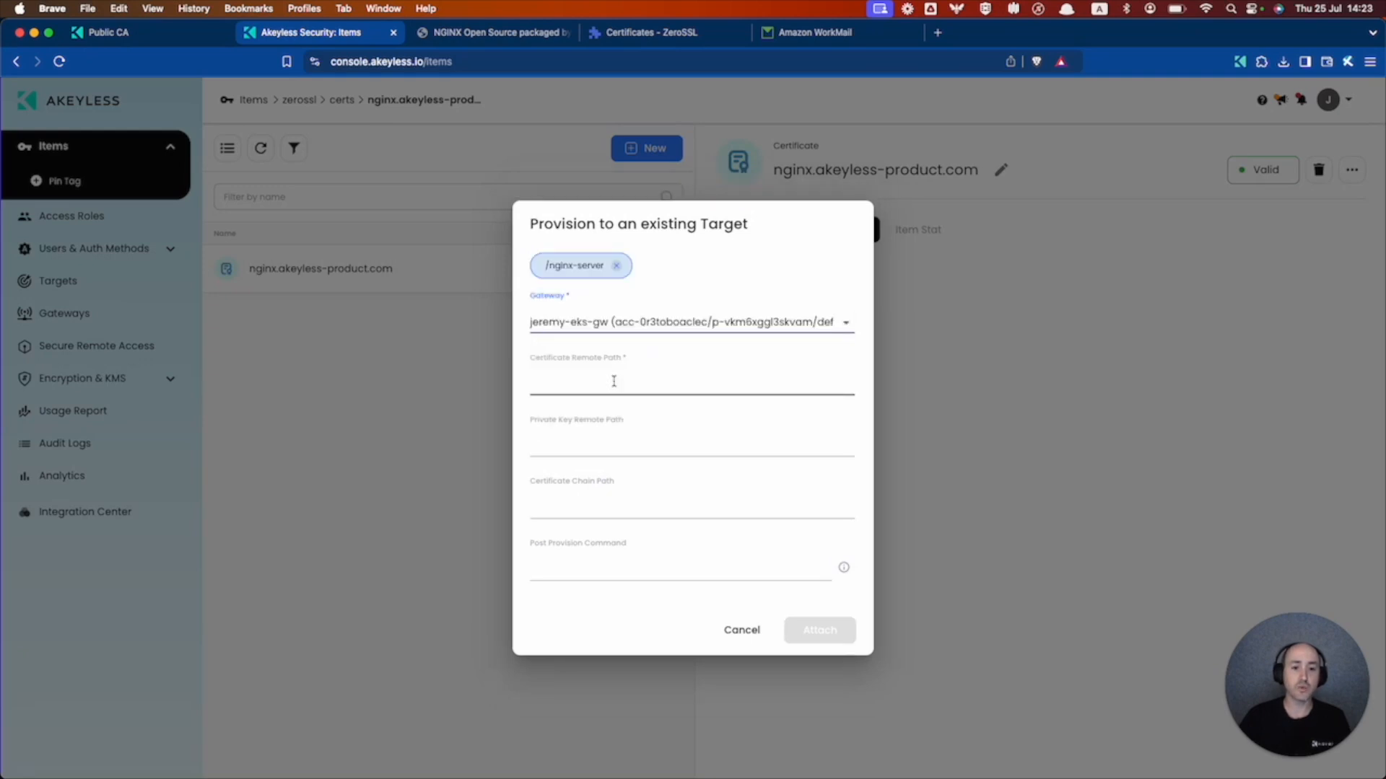
# - Set certificate and key paths to /opt/bitnami/nginx/conf/bitnami/certs and attach the certificate
pyautogui.click(604, 380)
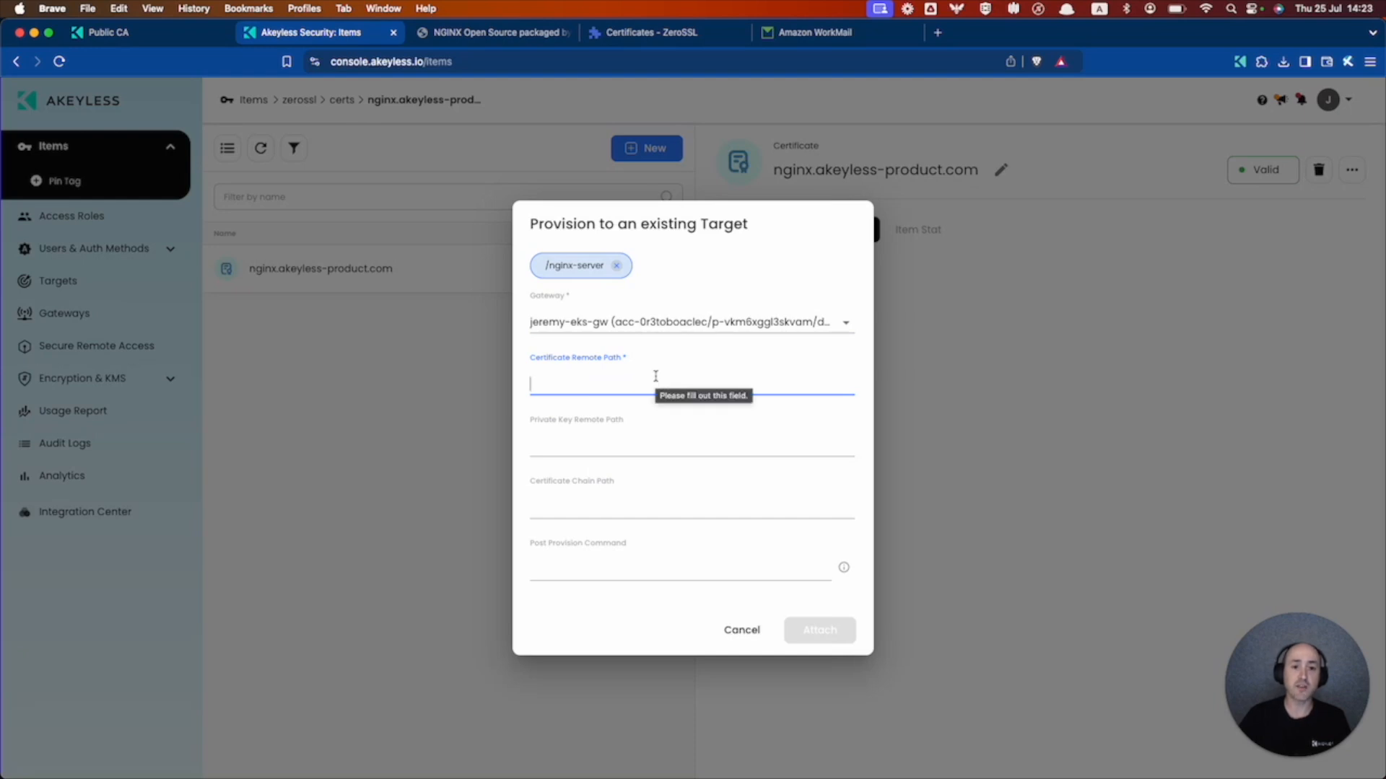
pyautogui.press('super+v')
pyautogui.click(561, 441)
pyautogui.press('super+v')
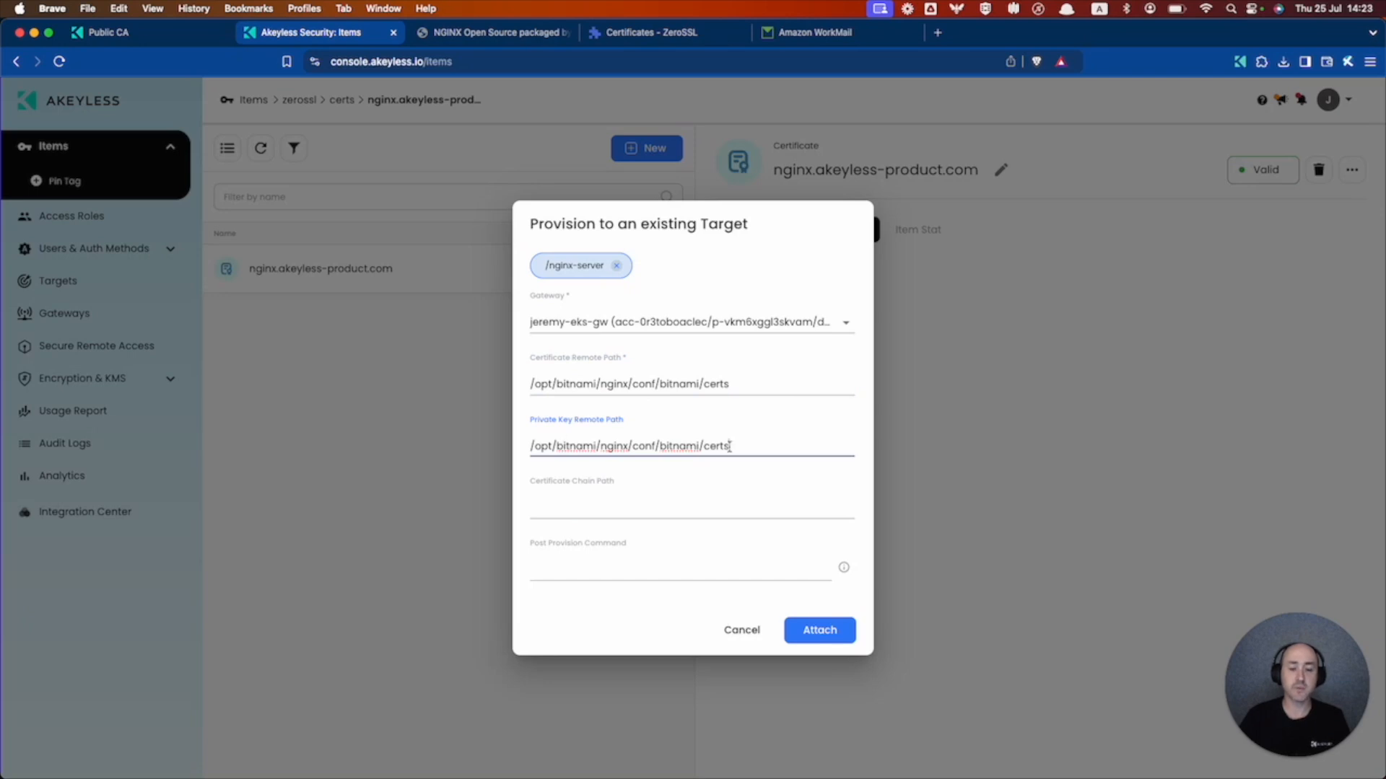
pyautogui.click(826, 629)
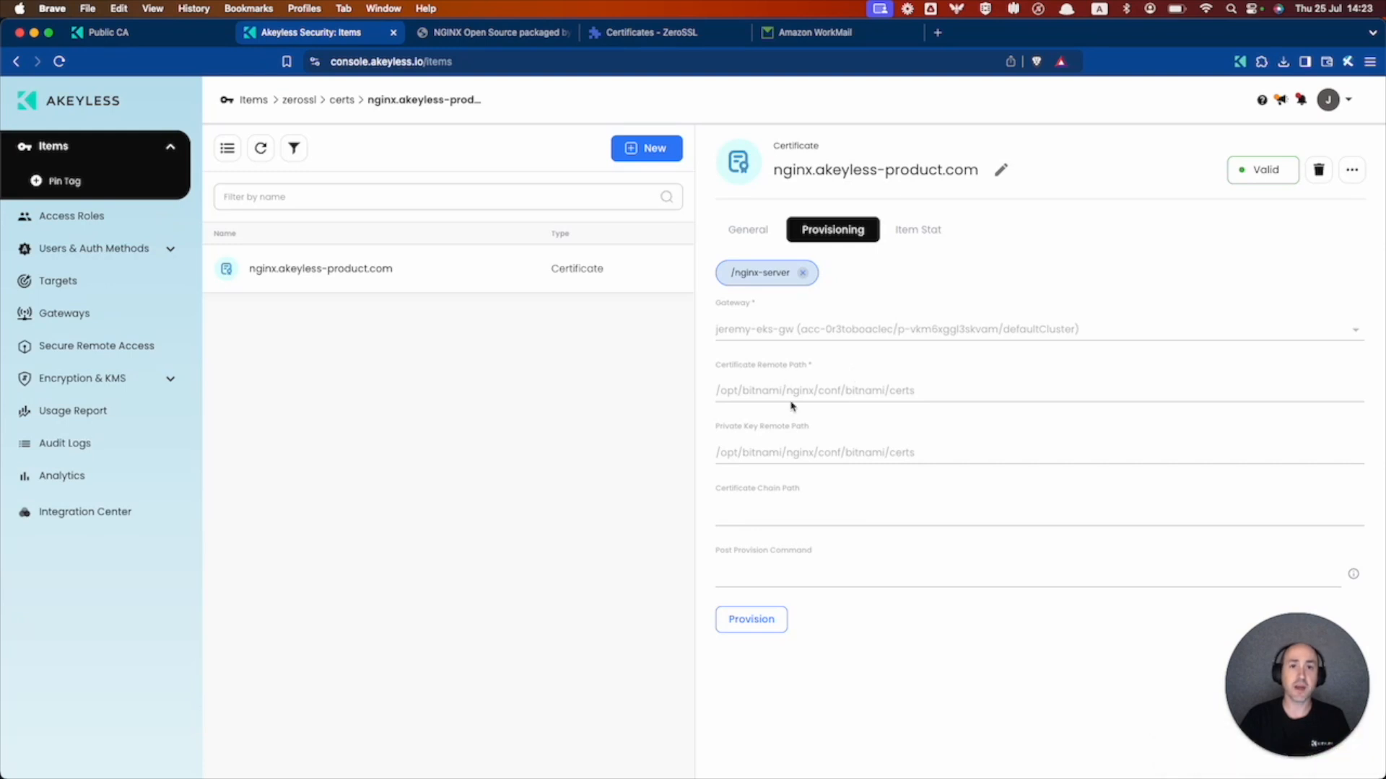
pyautogui.press('super+Tab')
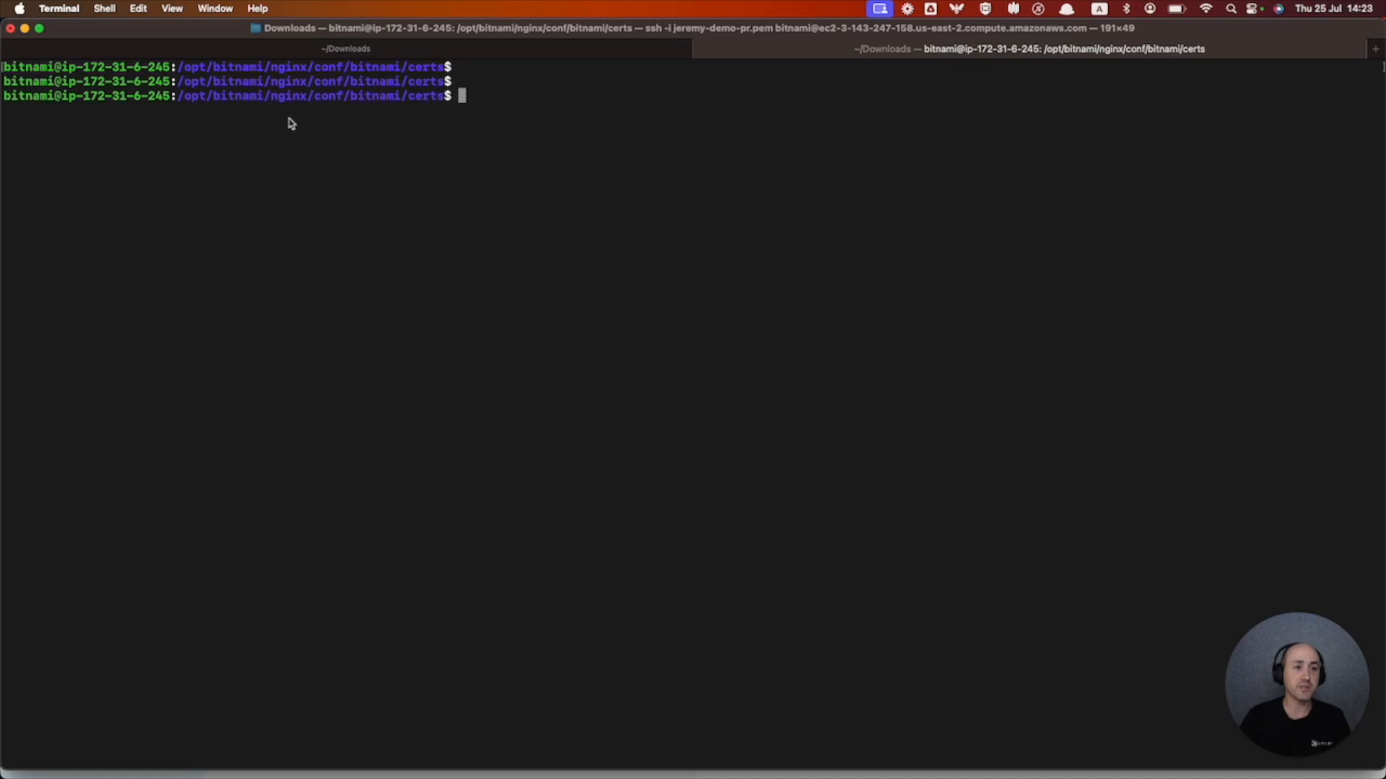
# - List the server's certs folder with ls to find the new cert .pem files
pyautogui.moveTo(250, 81); pyautogui.dragTo(395, 98)
pyautogui.click(395, 97)
pyautogui.write('ls')
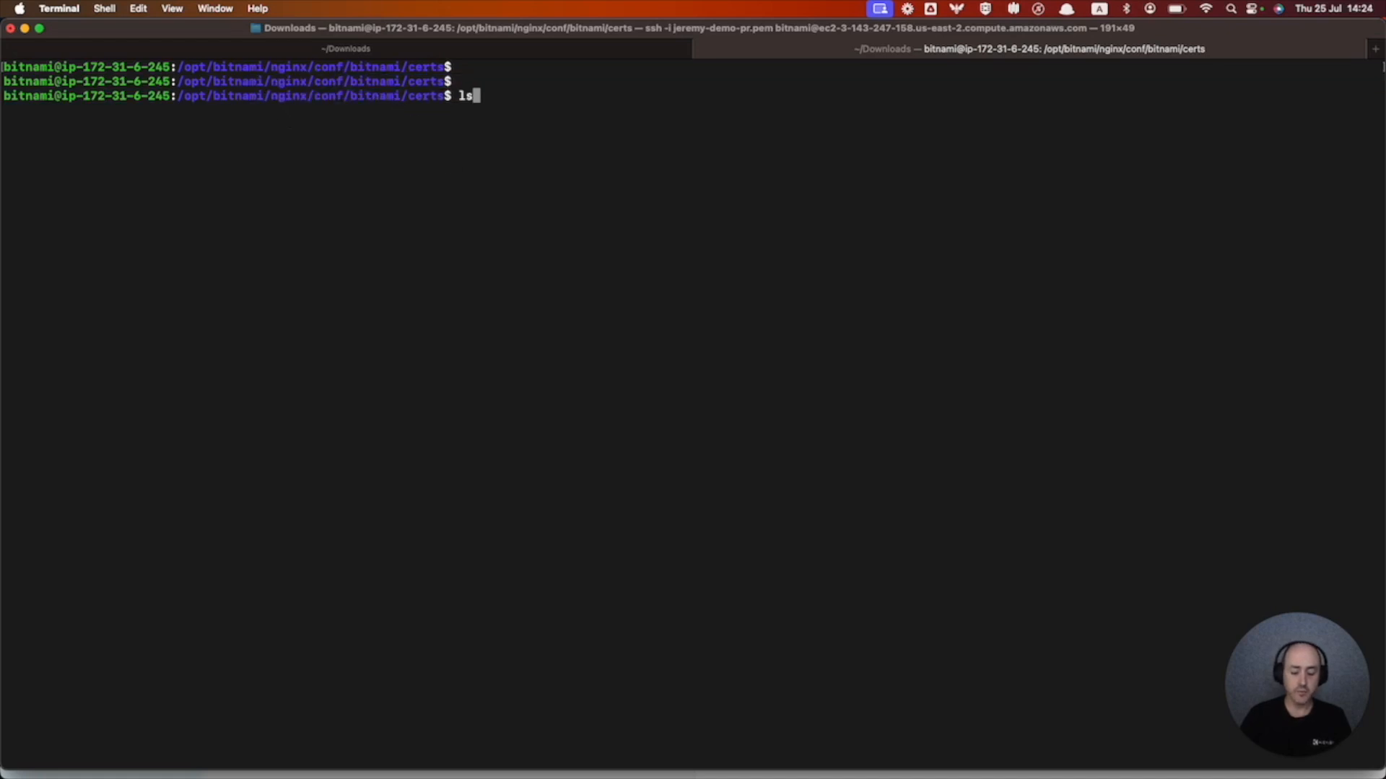
pyautogui.press('Return')
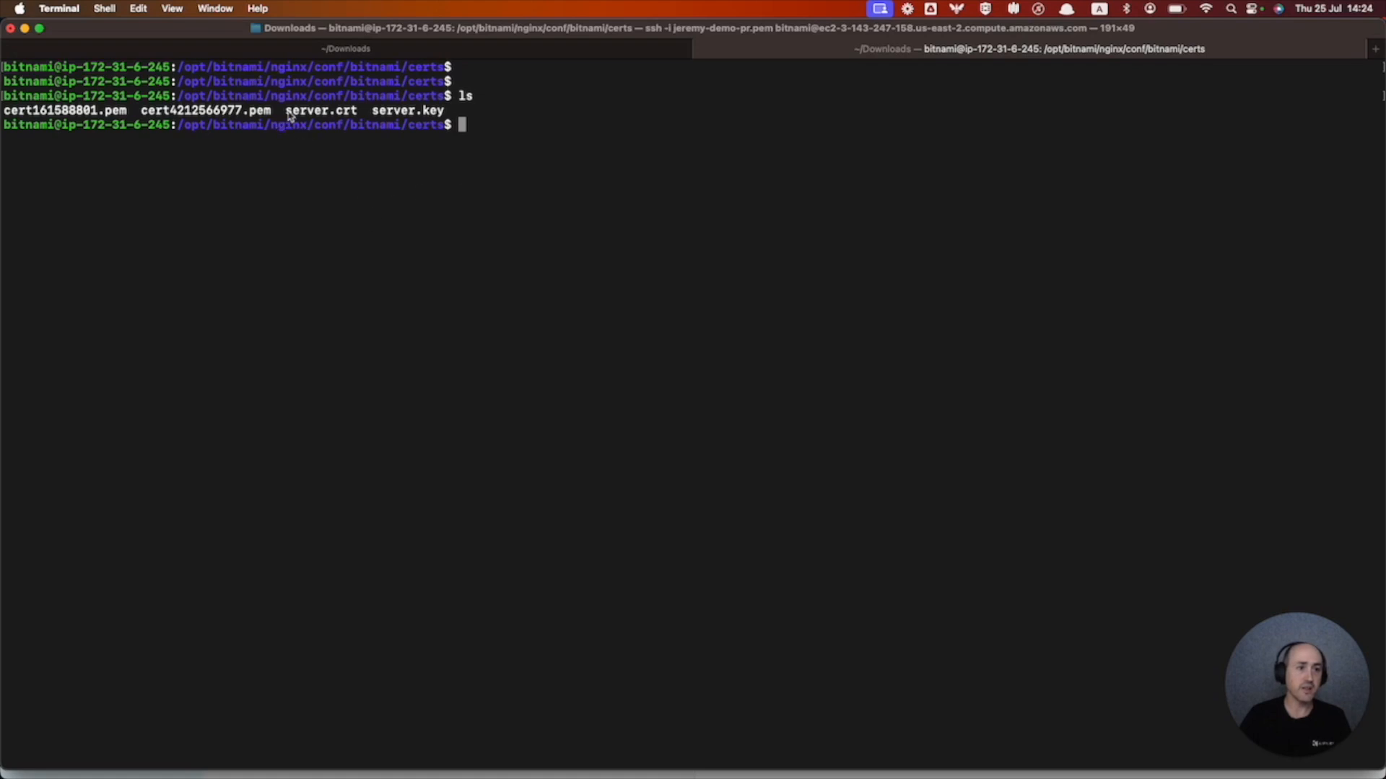
# - Copy the cert161588801.pem filename from the listing
pyautogui.doubleClick(264, 111)
pyautogui.moveTo(217, 119); pyautogui.dragTo(394, 117)
pyautogui.click(394, 117)
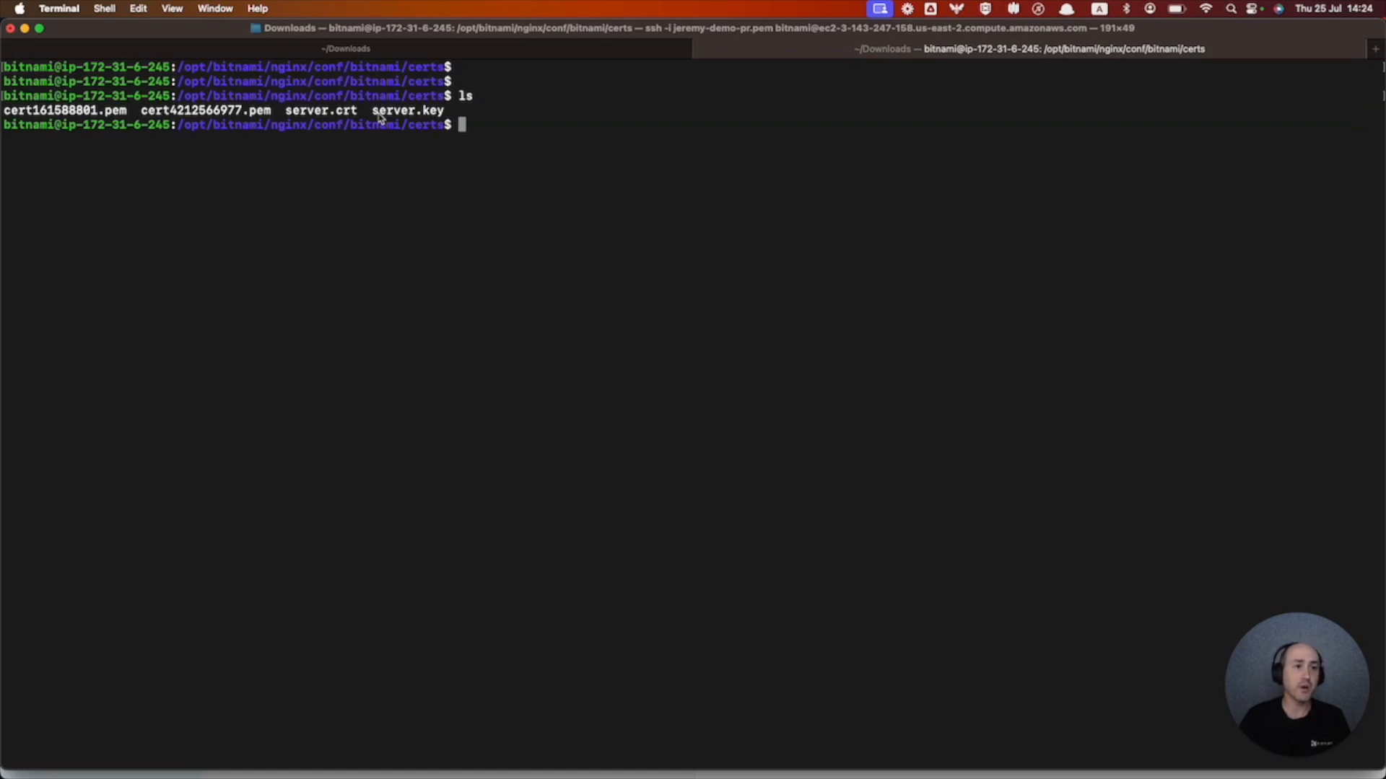
pyautogui.moveTo(273, 113); pyautogui.dragTo(6, 113)
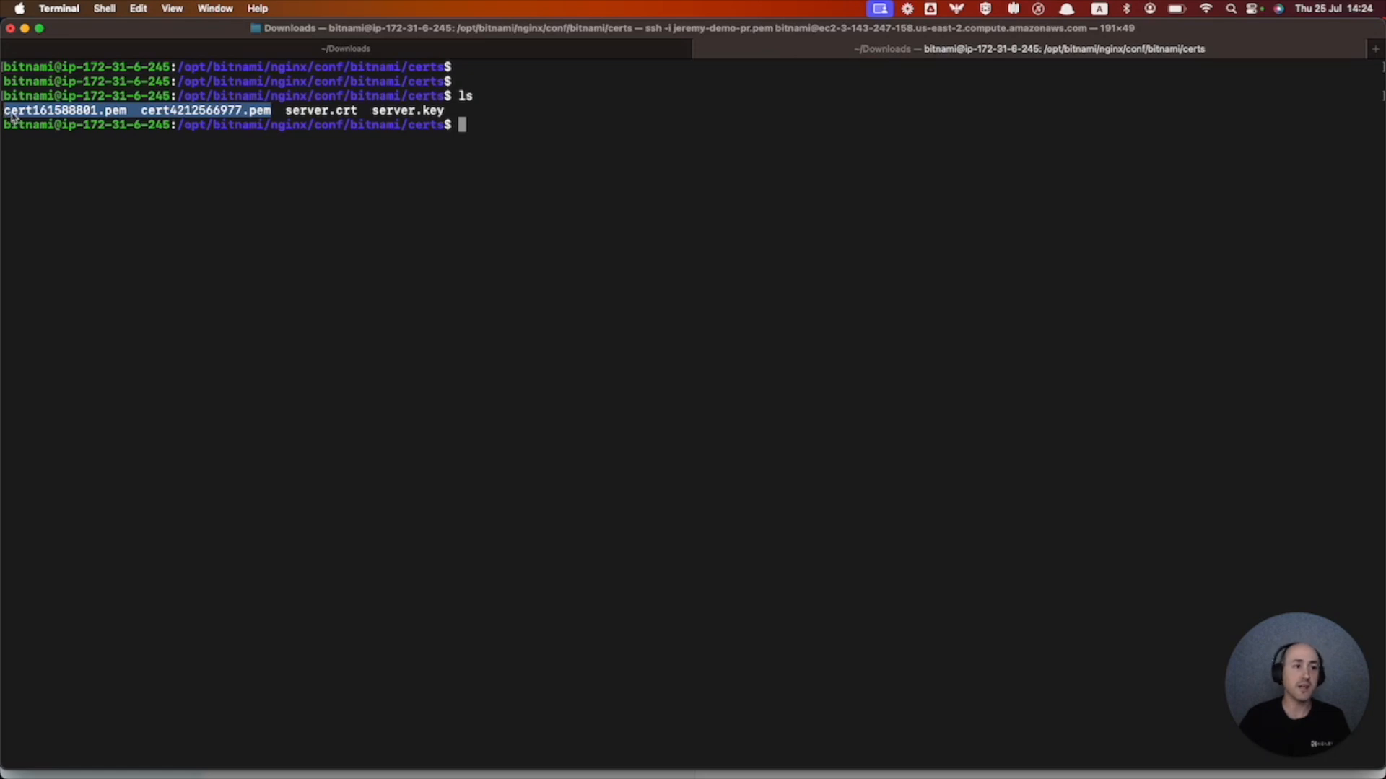
pyautogui.click(12, 116)
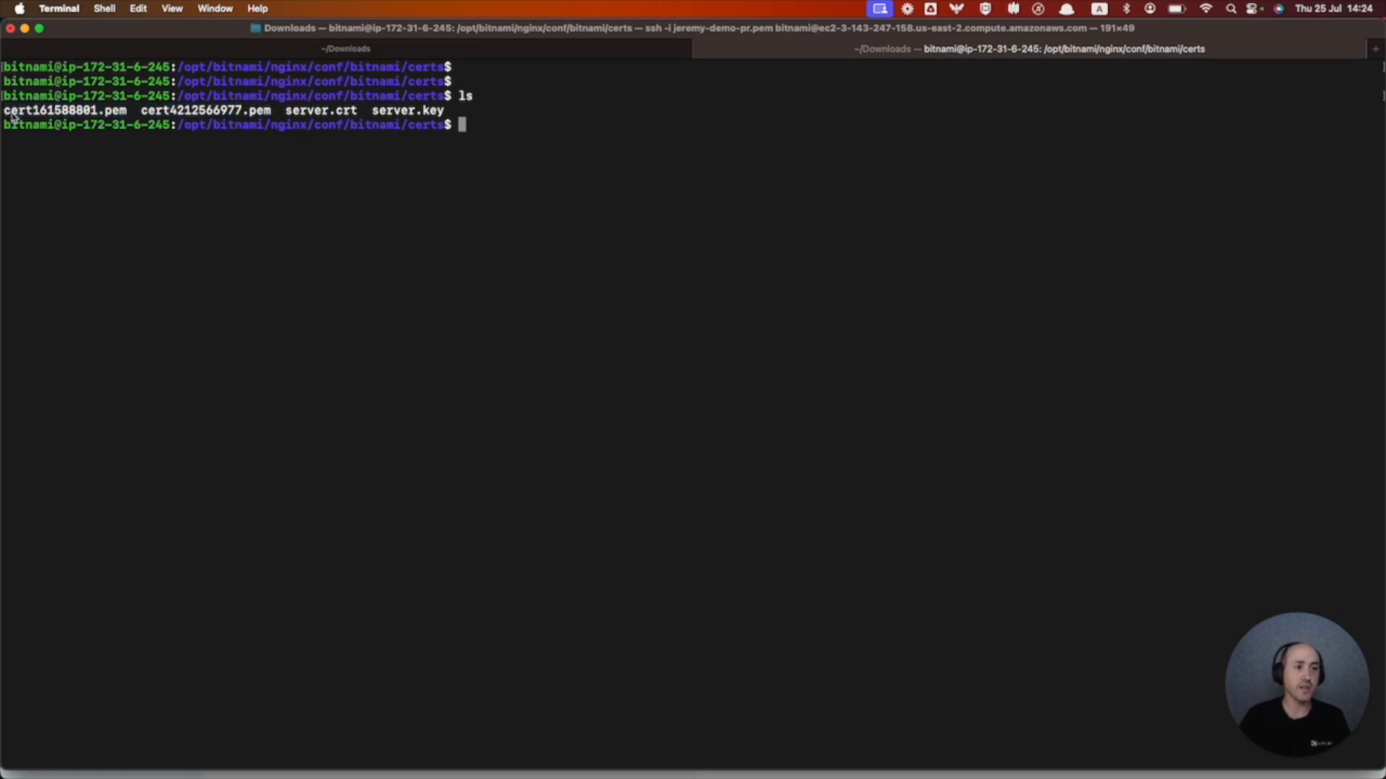
pyautogui.moveTo(128, 113); pyautogui.dragTo(6, 118)
pyautogui.press('super+c')
pyautogui.click(423, 171)
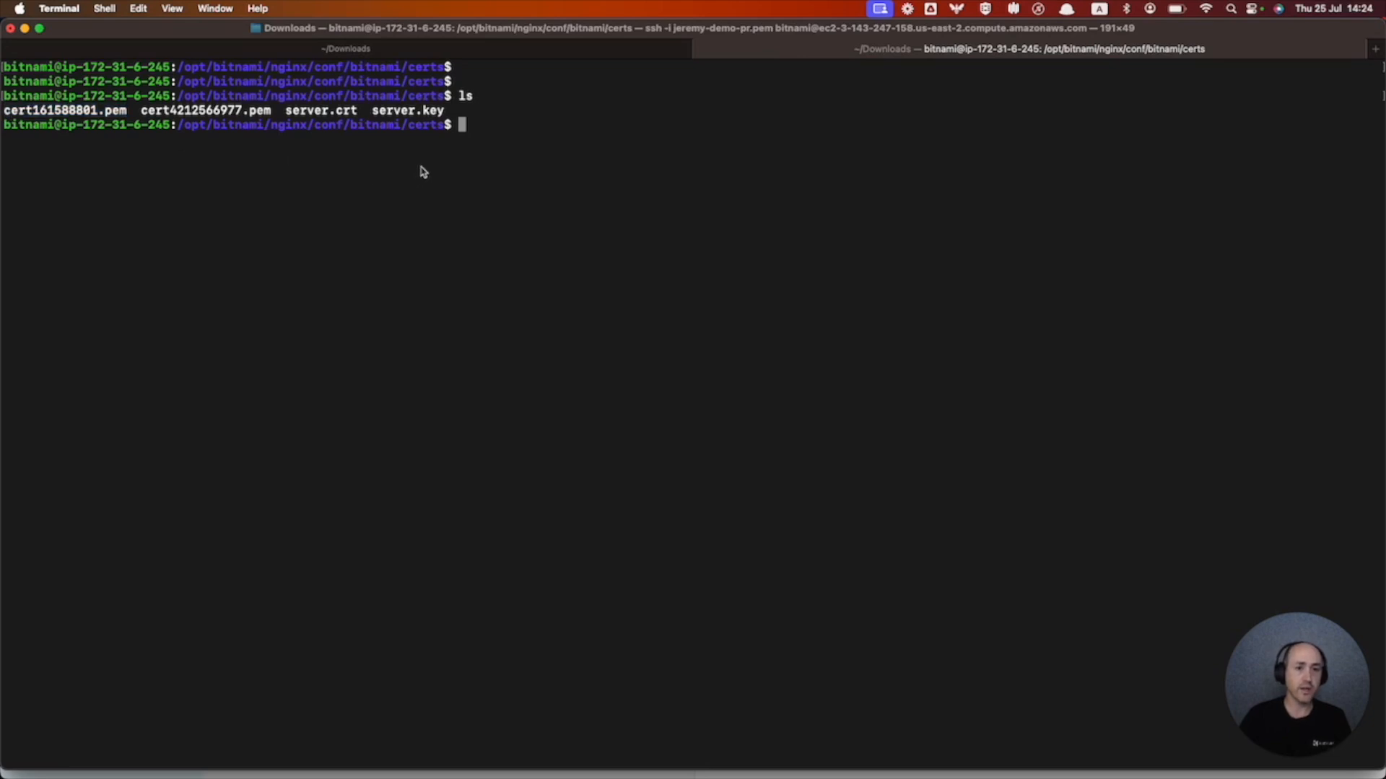
# - Print cert161588801.pem with sudo cat and review it alongside cert4212566977.pem
pyautogui.write('sudo cat')
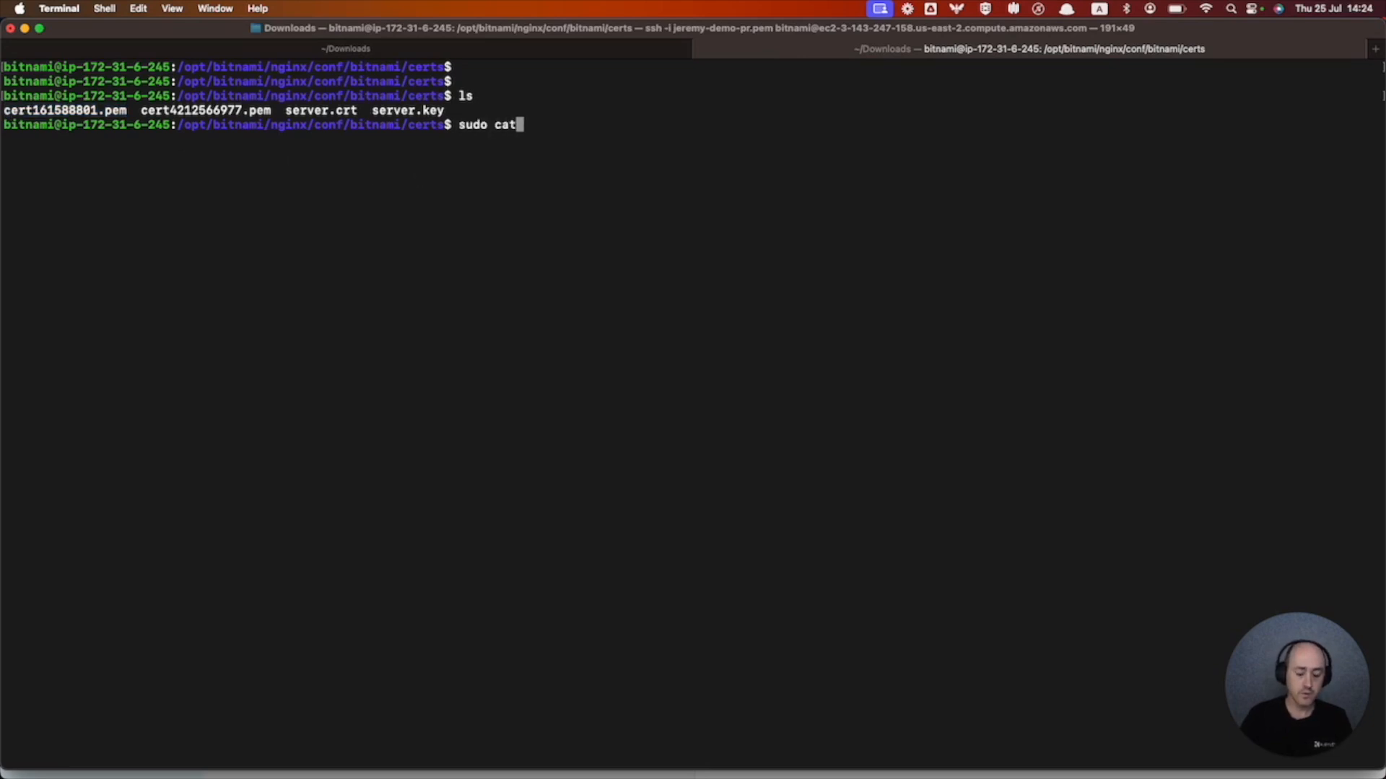
pyautogui.press('super+v')
pyautogui.press('Return')
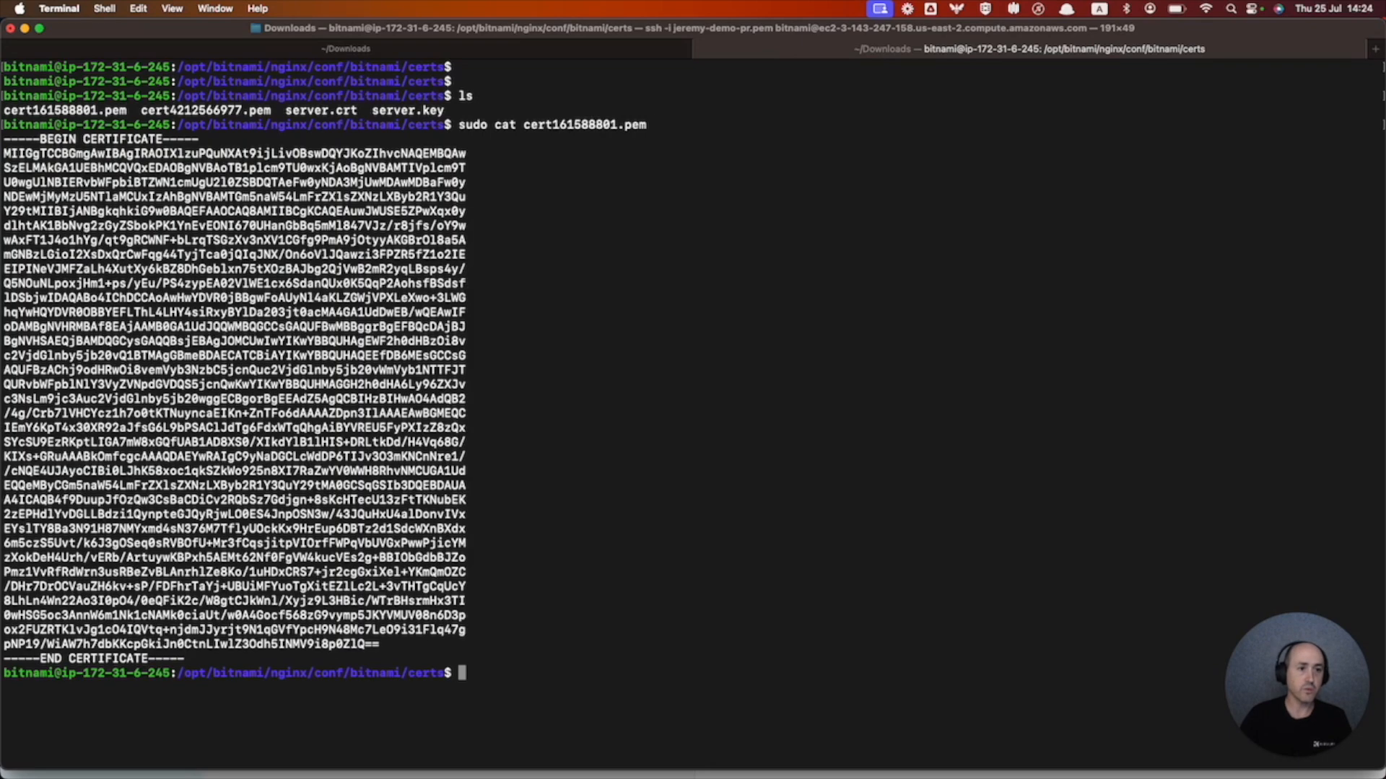
pyautogui.moveTo(26, 138); pyautogui.dragTo(255, 438)
pyautogui.click(254, 438)
pyautogui.moveTo(142, 110); pyautogui.dragTo(271, 118)
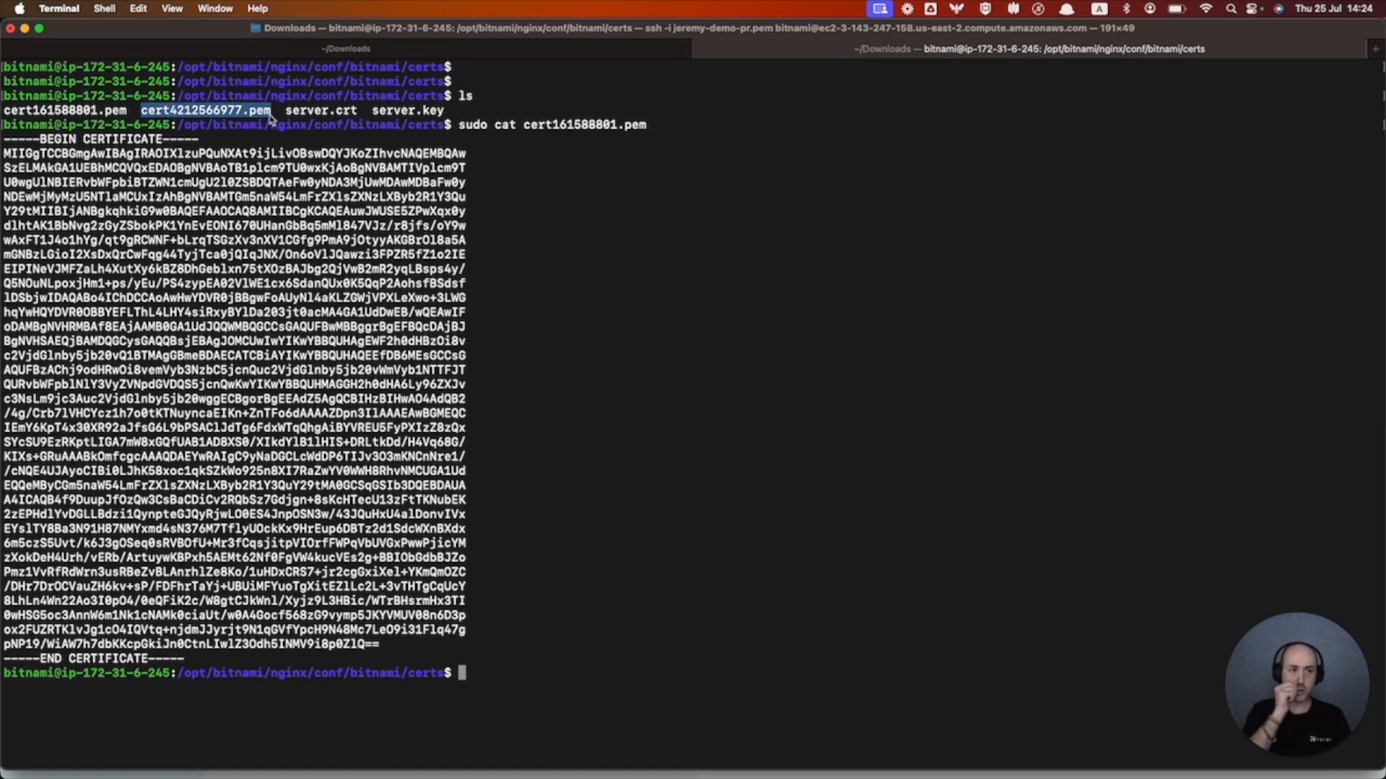
pyautogui.moveTo(272, 118); pyautogui.dragTo(2, 118)
pyautogui.press('super+c')
# - Move from the certs folder up two levels into the server_blocks folder
pyautogui.click(501, 369)
pyautogui.write('cd ..')
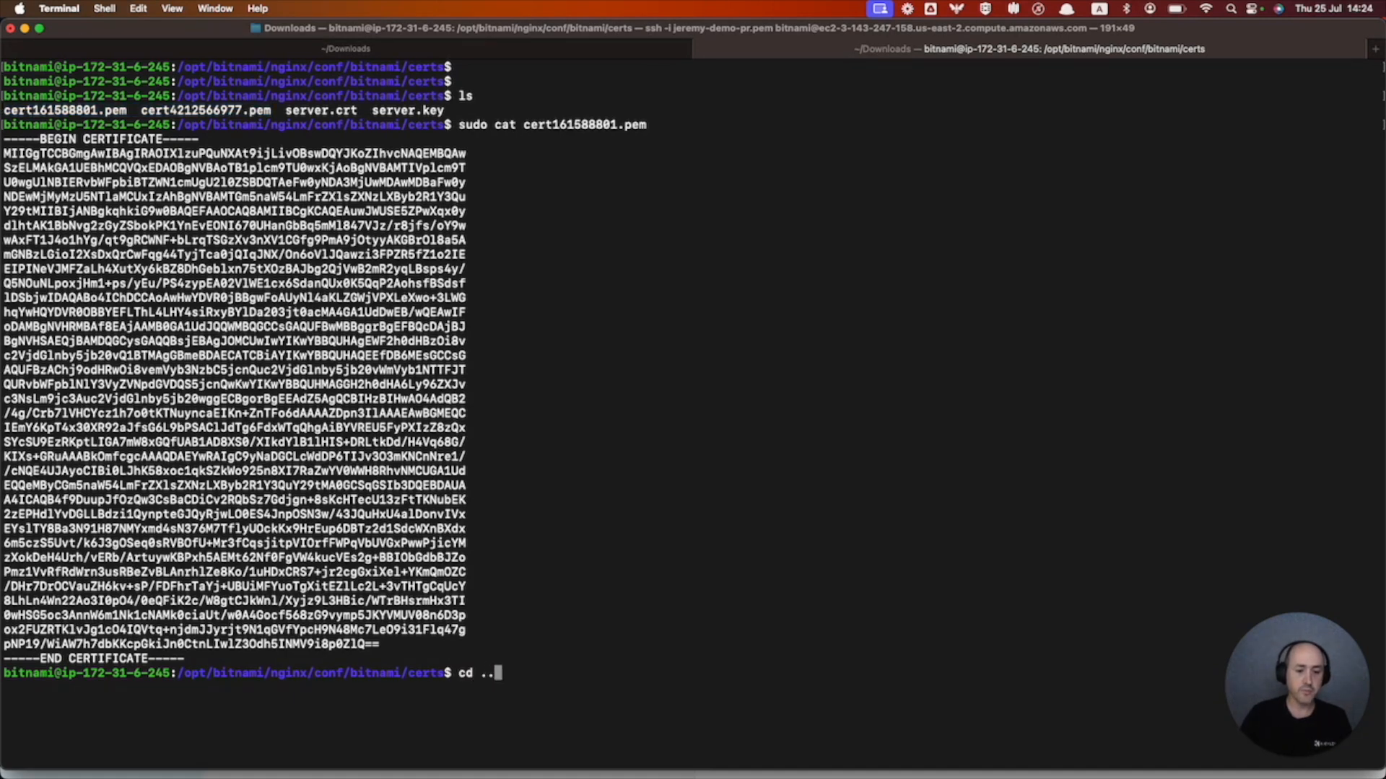
pyautogui.press('Return')
pyautogui.write('cd ..')
pyautogui.press('Return')
pyautogui.write('cd serv')
pyautogui.press('Tab')
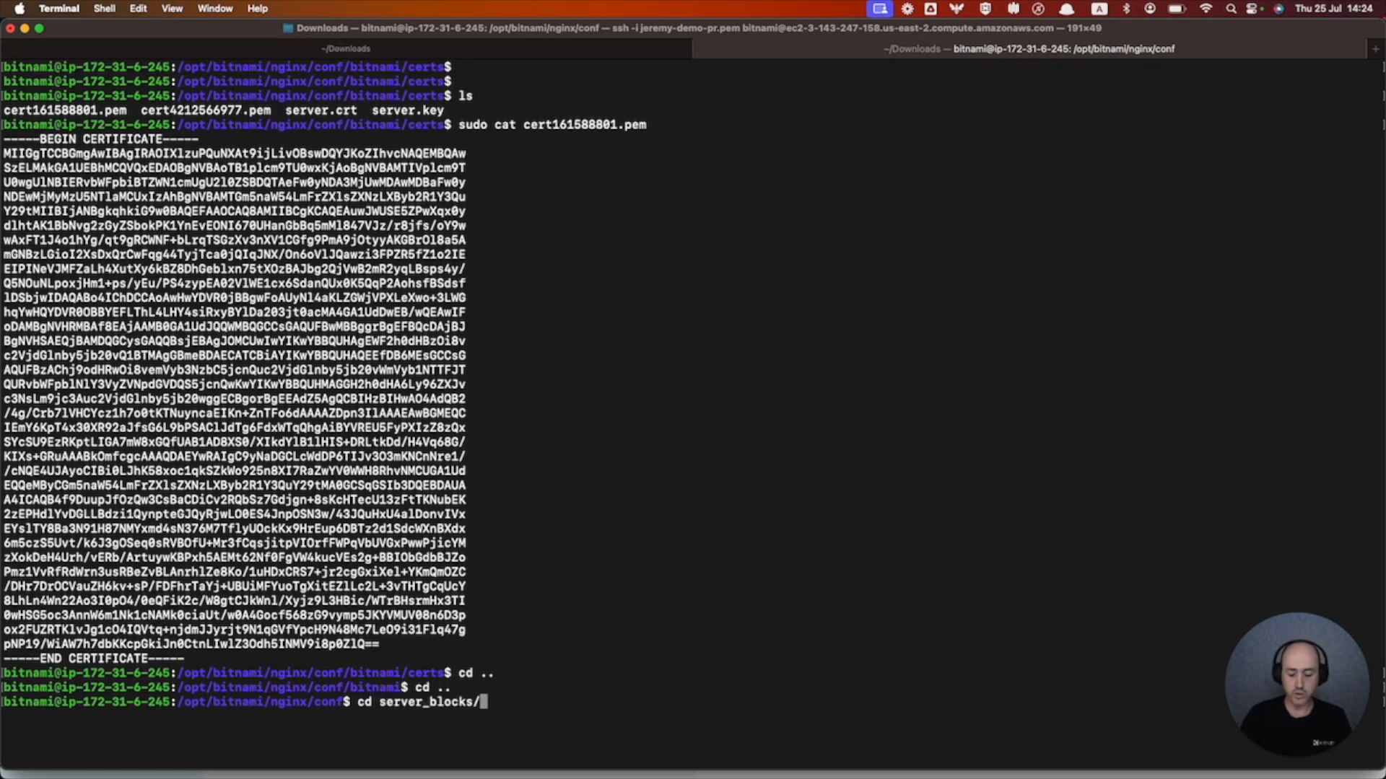
pyautogui.press('Return')
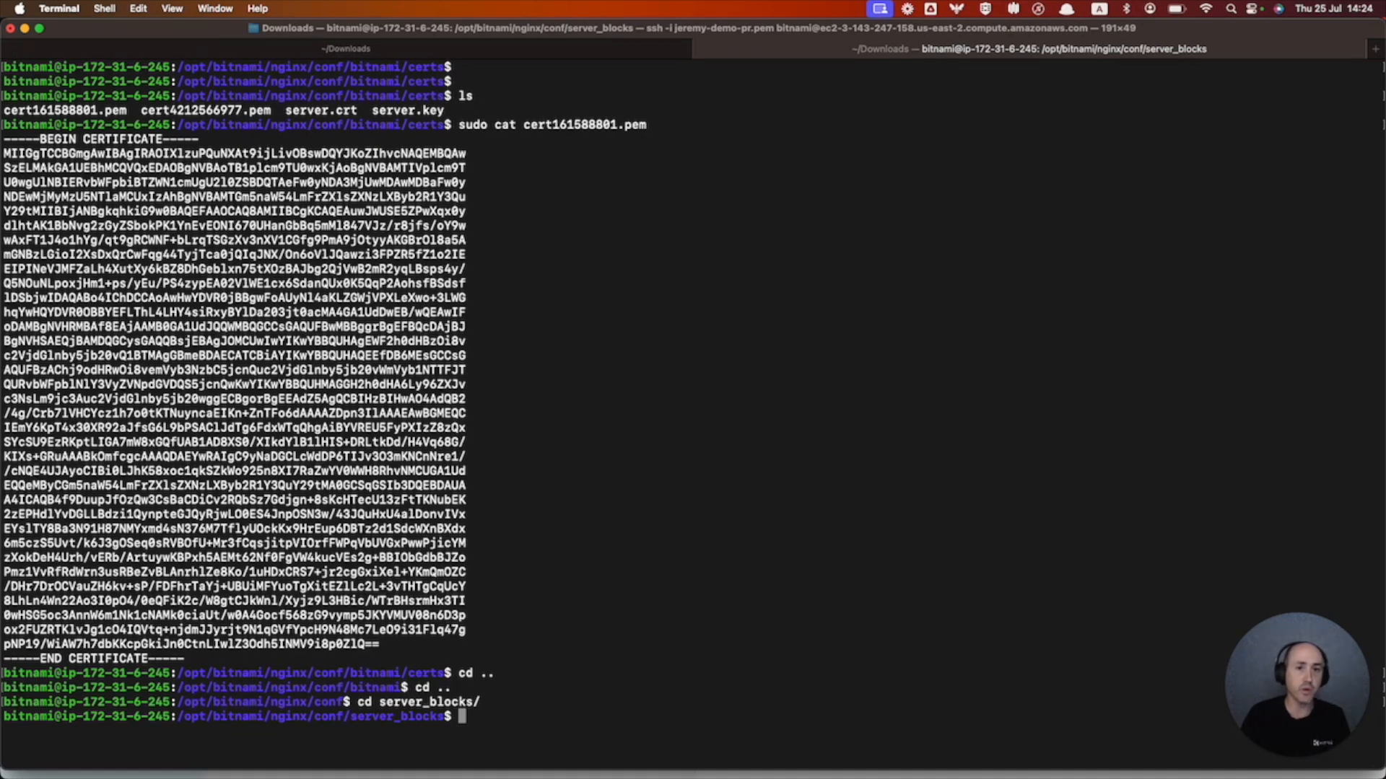
# - Open default-https-server-block.conf in vi with sudo
pyautogui.write('sudo')
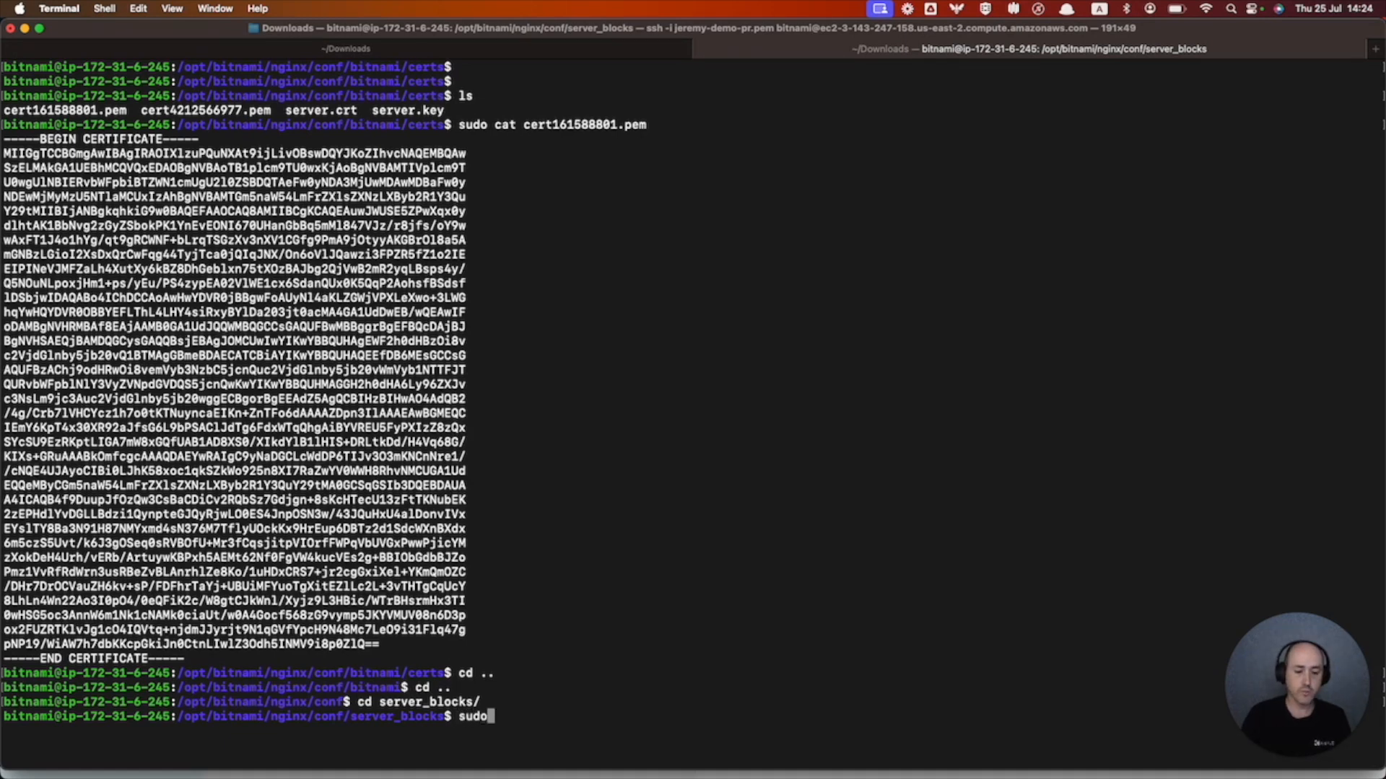
pyautogui.write(' vi def')
pyautogui.press('Tab')
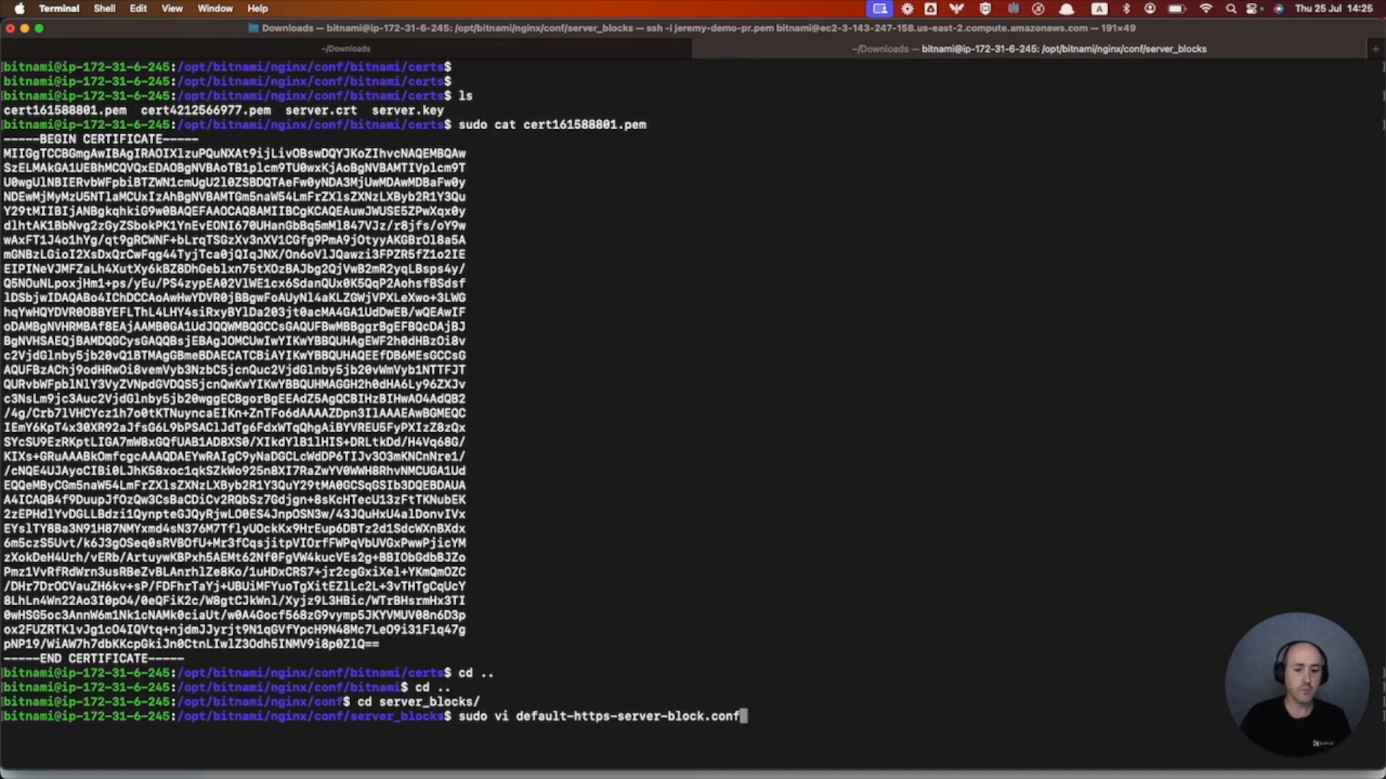
pyautogui.press('Return')
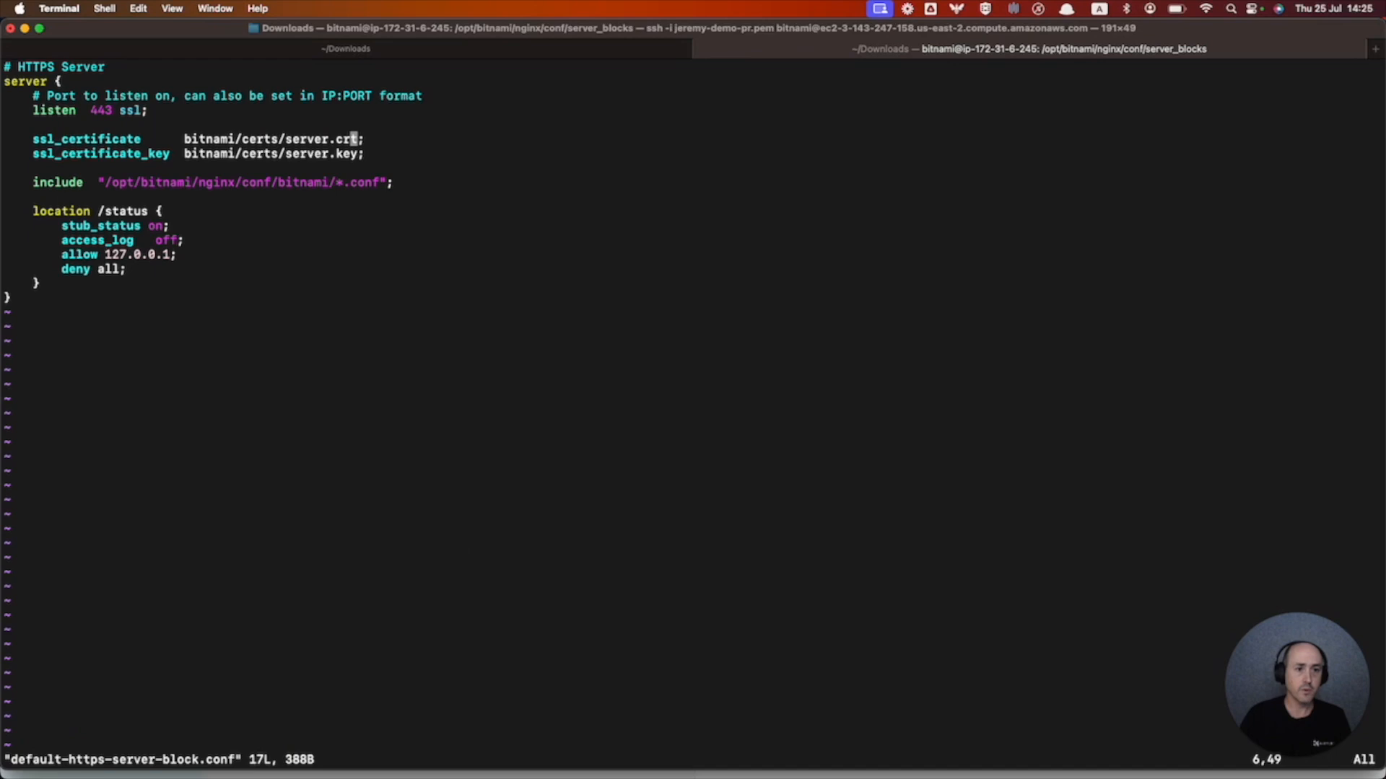
# - Replace server.crt with cert161588801.pem on the ssl_certificate line
pyautogui.press('a')
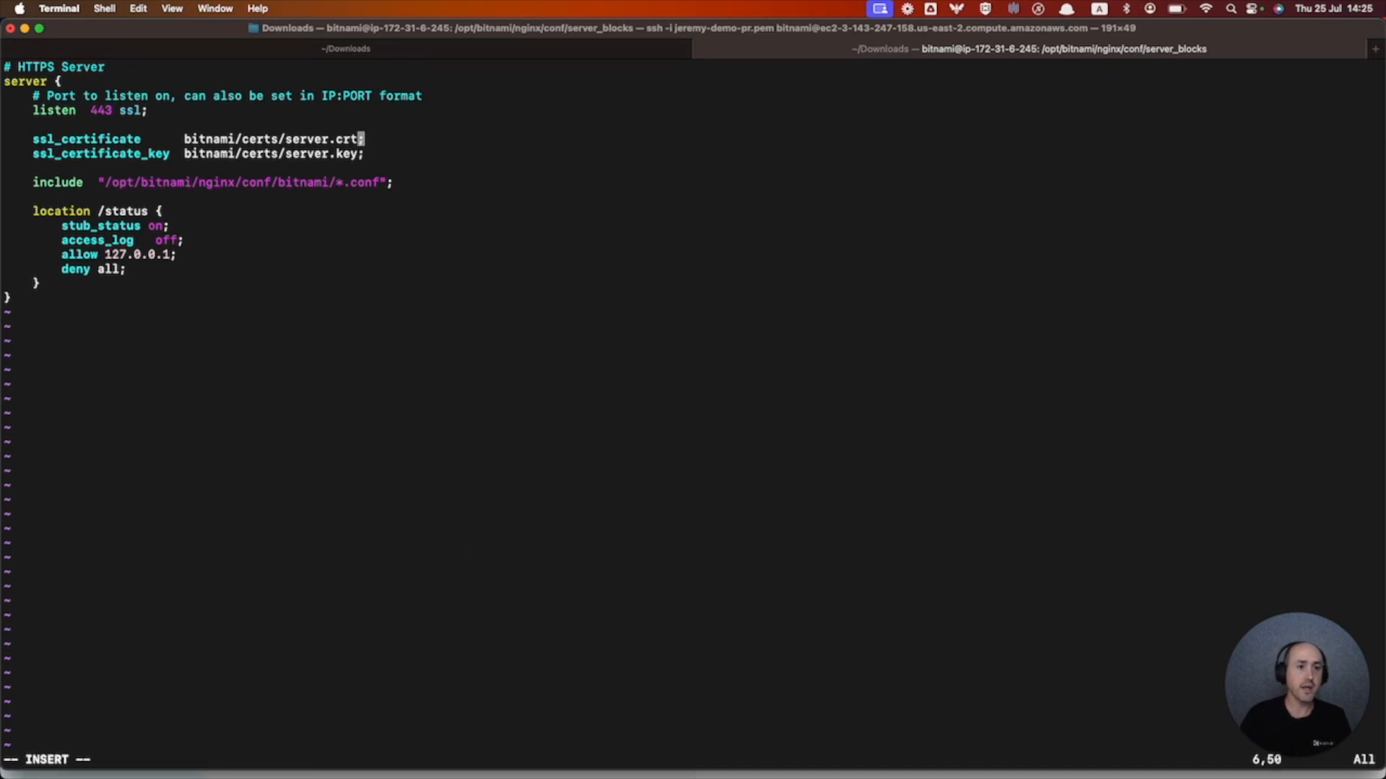
pyautogui.press('BackSpace')
pyautogui.press('BackSpace')
pyautogui.press('BackSpace')
pyautogui.press('BackSpace')
pyautogui.press('BackSpace')
pyautogui.press('BackSpace')
pyautogui.press('BackSpace')
pyautogui.press('BackSpace')
pyautogui.press('BackSpace')
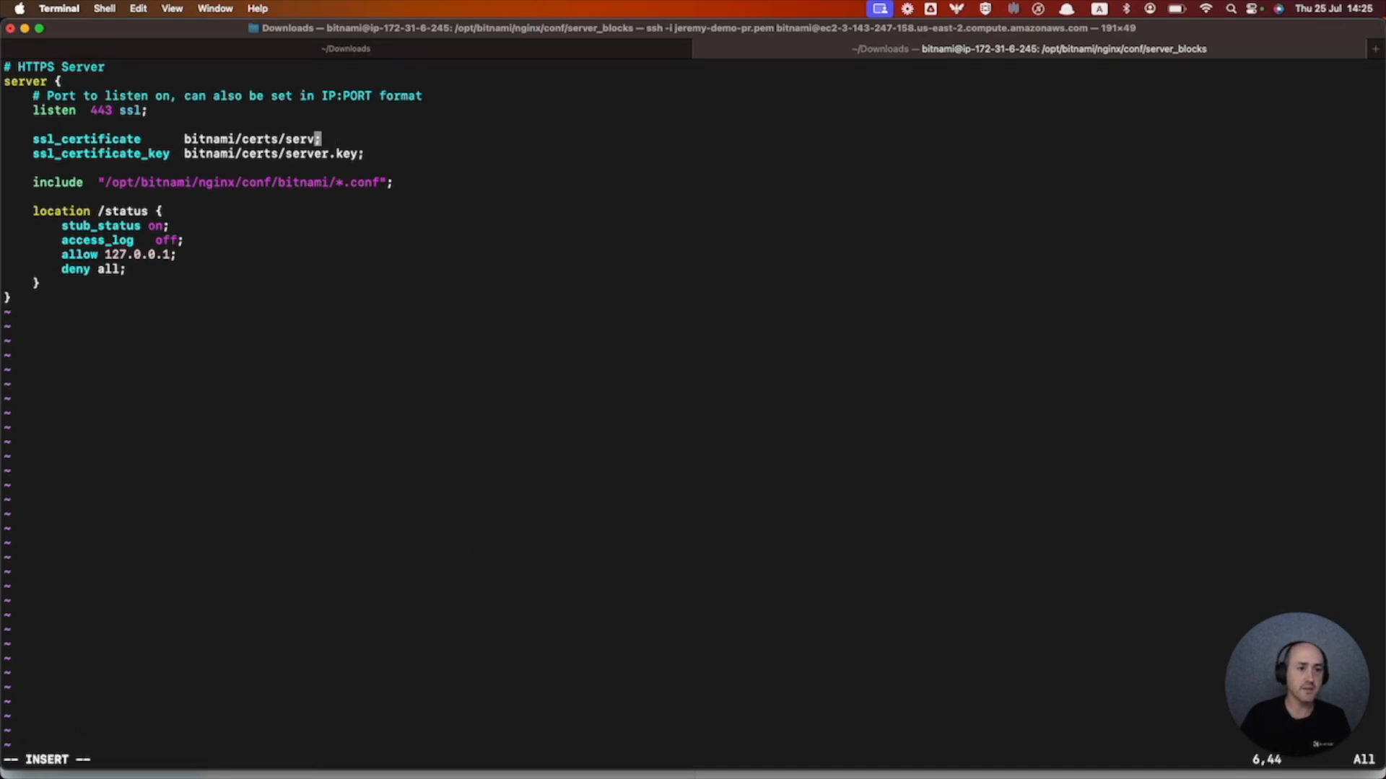
pyautogui.press('BackSpace')
pyautogui.press('super+v')
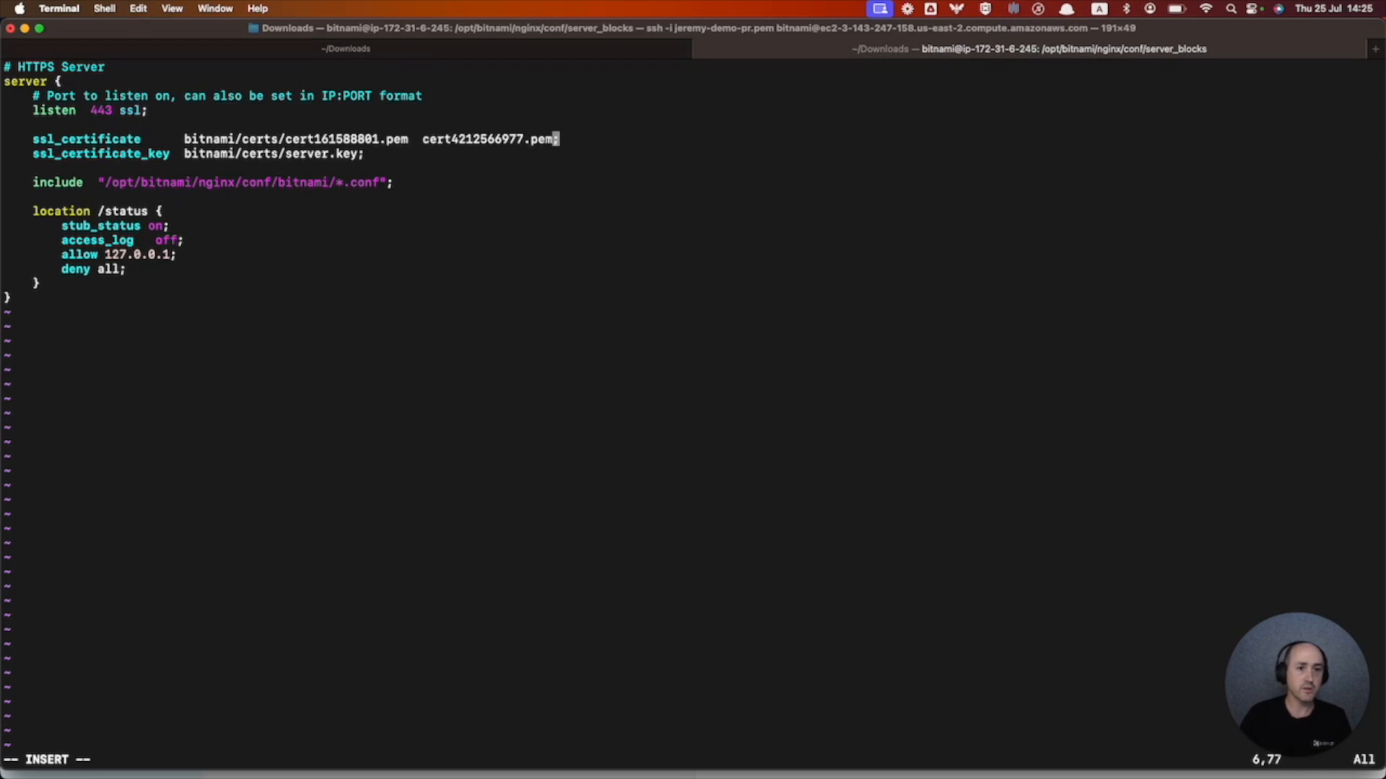
pyautogui.press('BackSpace')
pyautogui.press('BackSpace')
pyautogui.press('BackSpace')
pyautogui.press('BackSpace')
pyautogui.press('BackSpace')
pyautogui.press('BackSpace')
pyautogui.press('BackSpace')
pyautogui.press('BackSpace')
pyautogui.press('BackSpace')
pyautogui.press('BackSpace')
pyautogui.press('BackSpace')
pyautogui.press('BackSpace')
pyautogui.press('BackSpace')
pyautogui.press('BackSpace')
pyautogui.press('BackSpace')
pyautogui.press('BackSpace')
pyautogui.press('BackSpace')
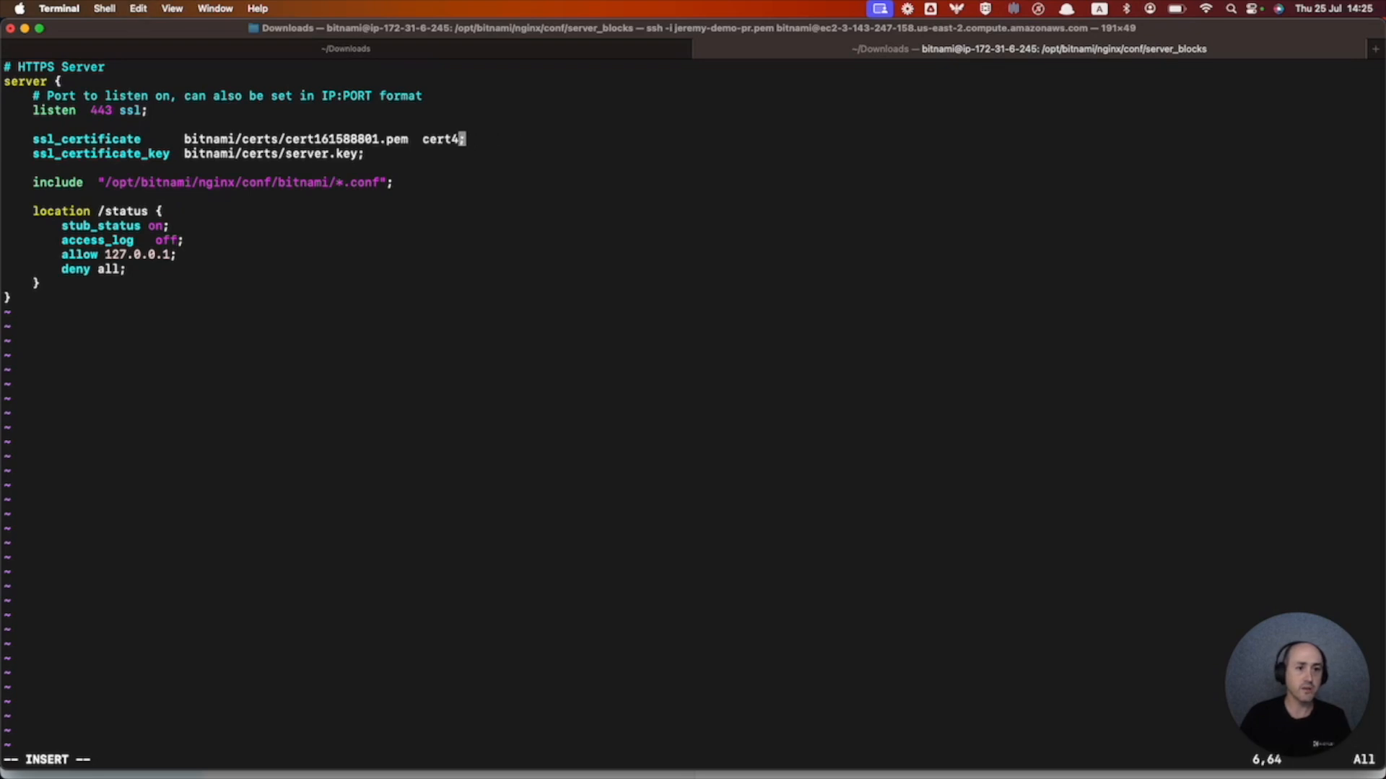
pyautogui.press('BackSpace')
pyautogui.press('BackSpace')
pyautogui.press('BackSpace')
# - Replace server.key with cert4212566977.pem on the ssl_certificate_key line
pyautogui.press('Down')
pyautogui.press('Left')
pyautogui.press('BackSpace')
pyautogui.press('BackSpace')
pyautogui.press('BackSpace')
pyautogui.press('BackSpace')
pyautogui.press('BackSpace')
pyautogui.press('BackSpace')
pyautogui.press('BackSpace')
pyautogui.press('BackSpace')
pyautogui.press('BackSpace')
pyautogui.press('BackSpace')
pyautogui.press('super+v')
pyautogui.press('Left')
pyautogui.press('Left')
pyautogui.press('Left')
pyautogui.press('Escape')
pyautogui.press('b')
pyautogui.press('b')
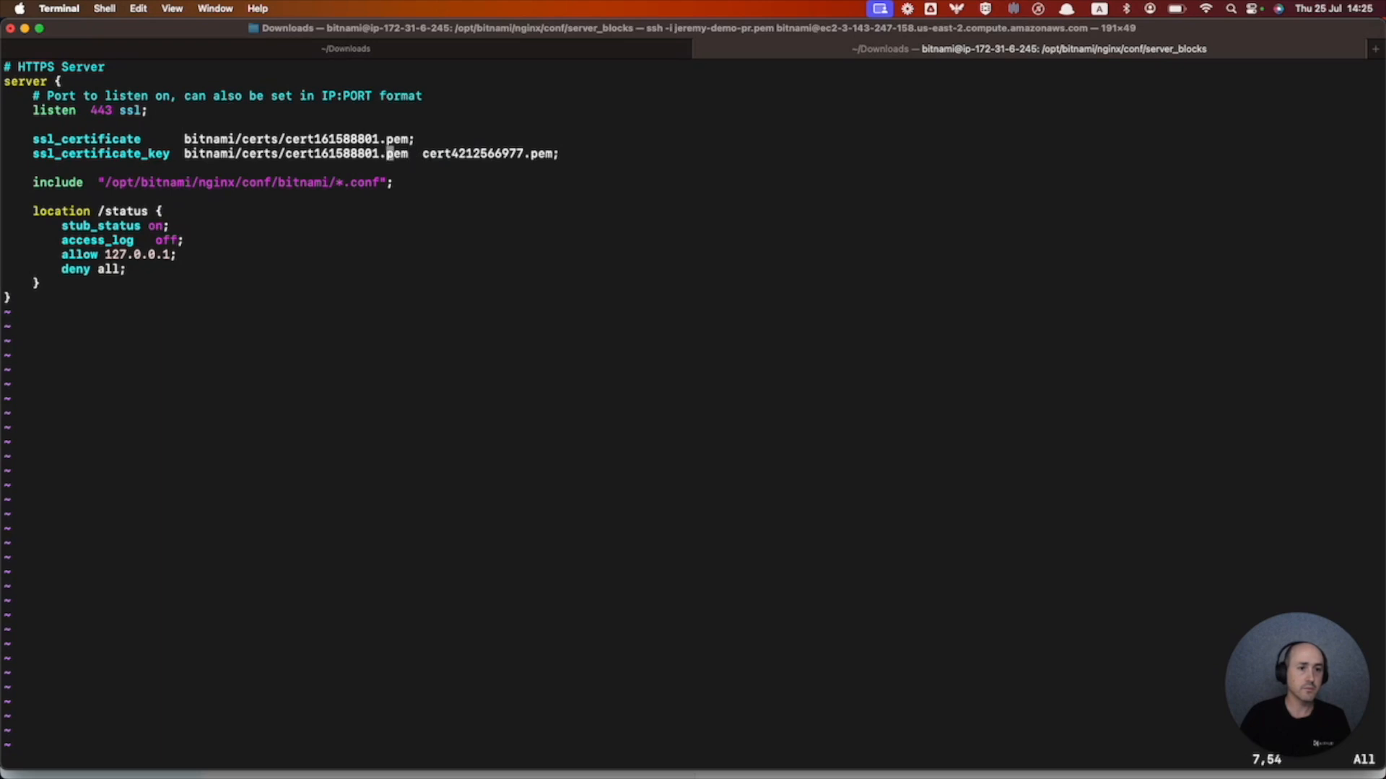
pyautogui.press('a')
pyautogui.press('Delete')
pyautogui.press('Delete')
pyautogui.press('Delete')
pyautogui.press('Delete')
pyautogui.press('BackSpace')
pyautogui.press('BackSpace')
pyautogui.press('BackSpace')
pyautogui.press('BackSpace')
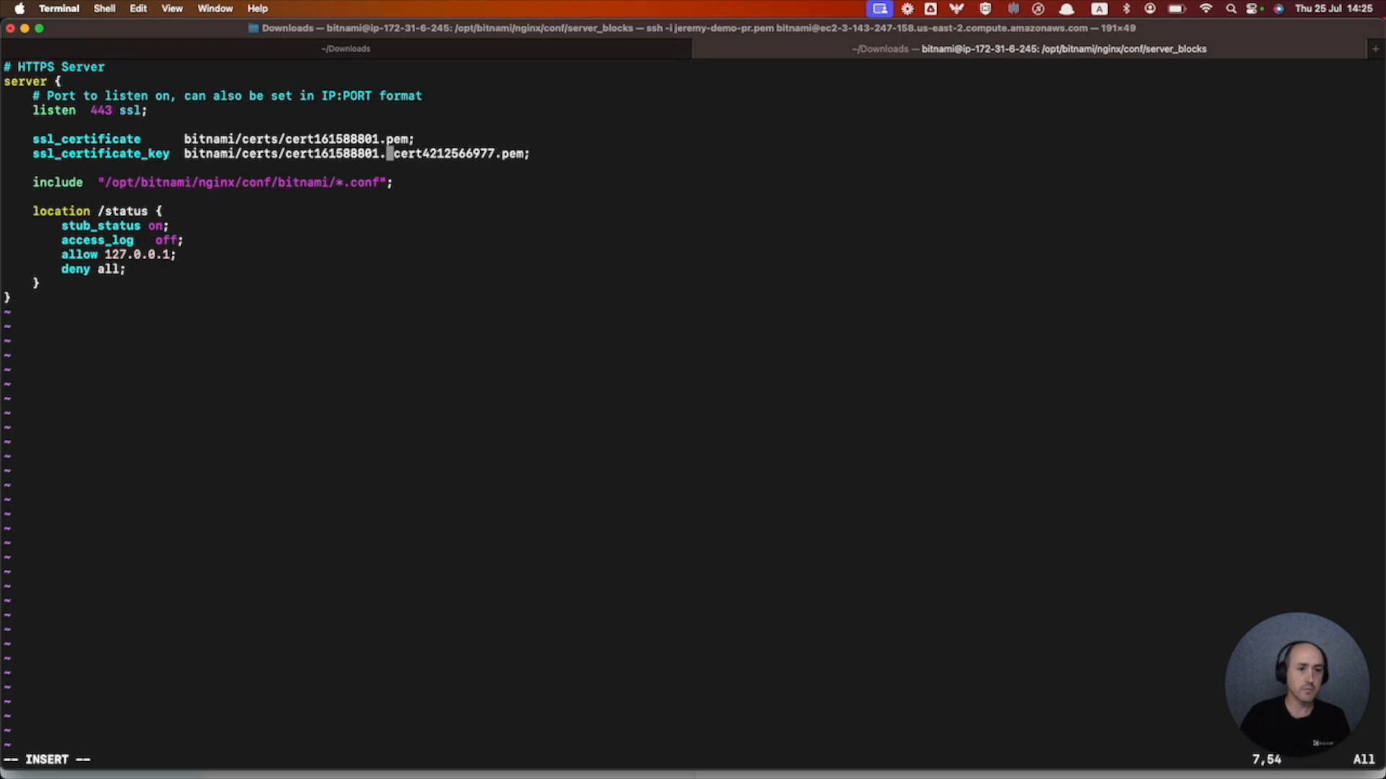
pyautogui.press('BackSpace')
pyautogui.press('BackSpace')
pyautogui.press('BackSpace')
pyautogui.press('BackSpace')
pyautogui.press('BackSpace')
pyautogui.press('BackSpace')
pyautogui.press('BackSpace')
pyautogui.press('BackSpace')
pyautogui.press('BackSpace')
pyautogui.press('BackSpace')
pyautogui.press('BackSpace')
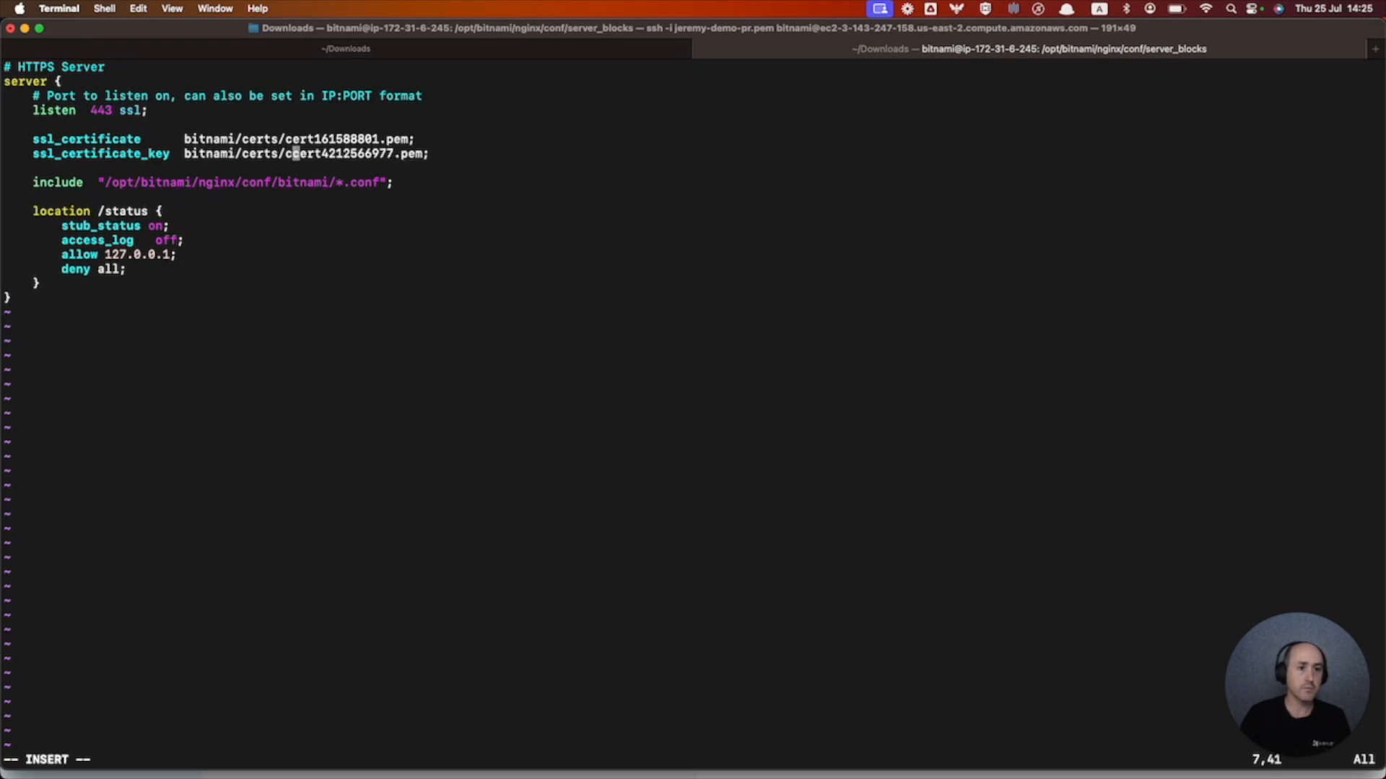
# - Save the server block file and exit vi with :wq
pyautogui.press('Escape')
pyautogui.write(':wq')
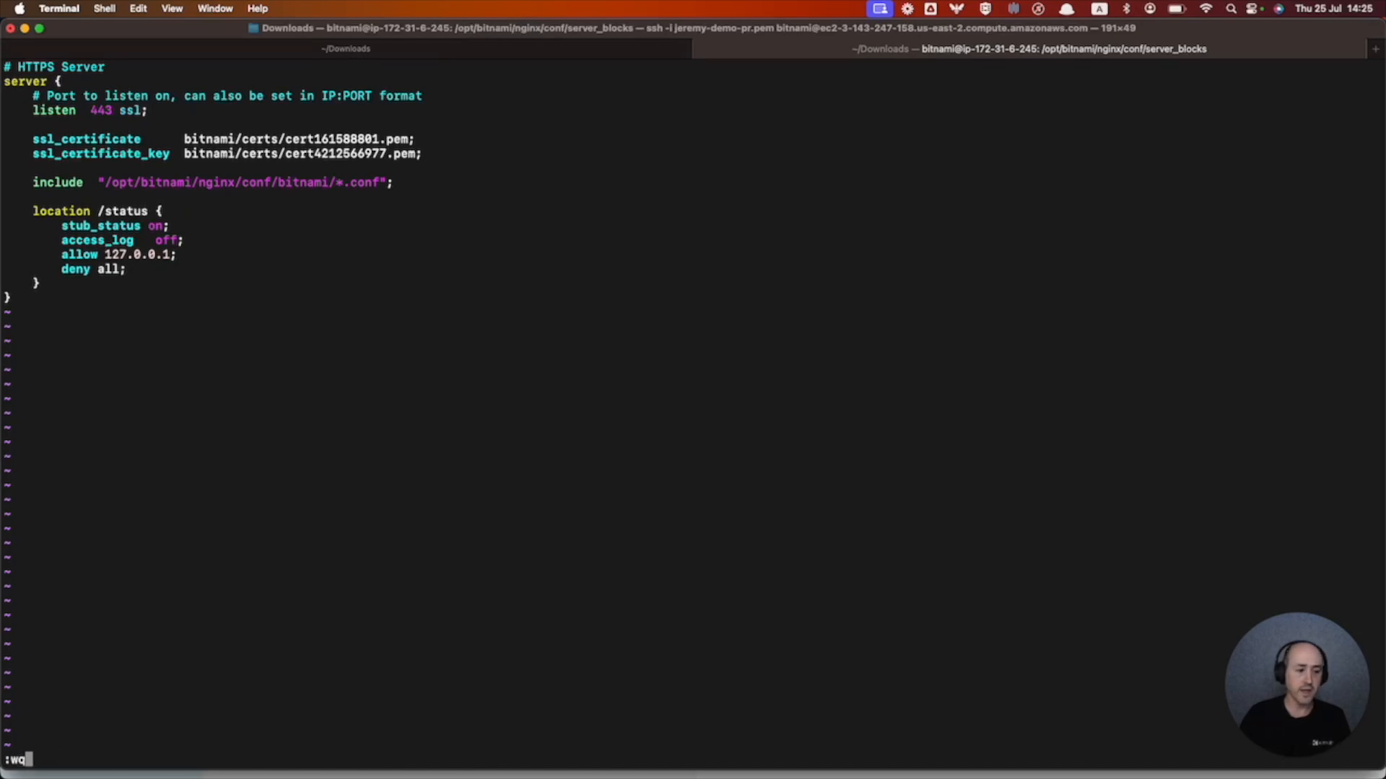
pyautogui.press('Return')
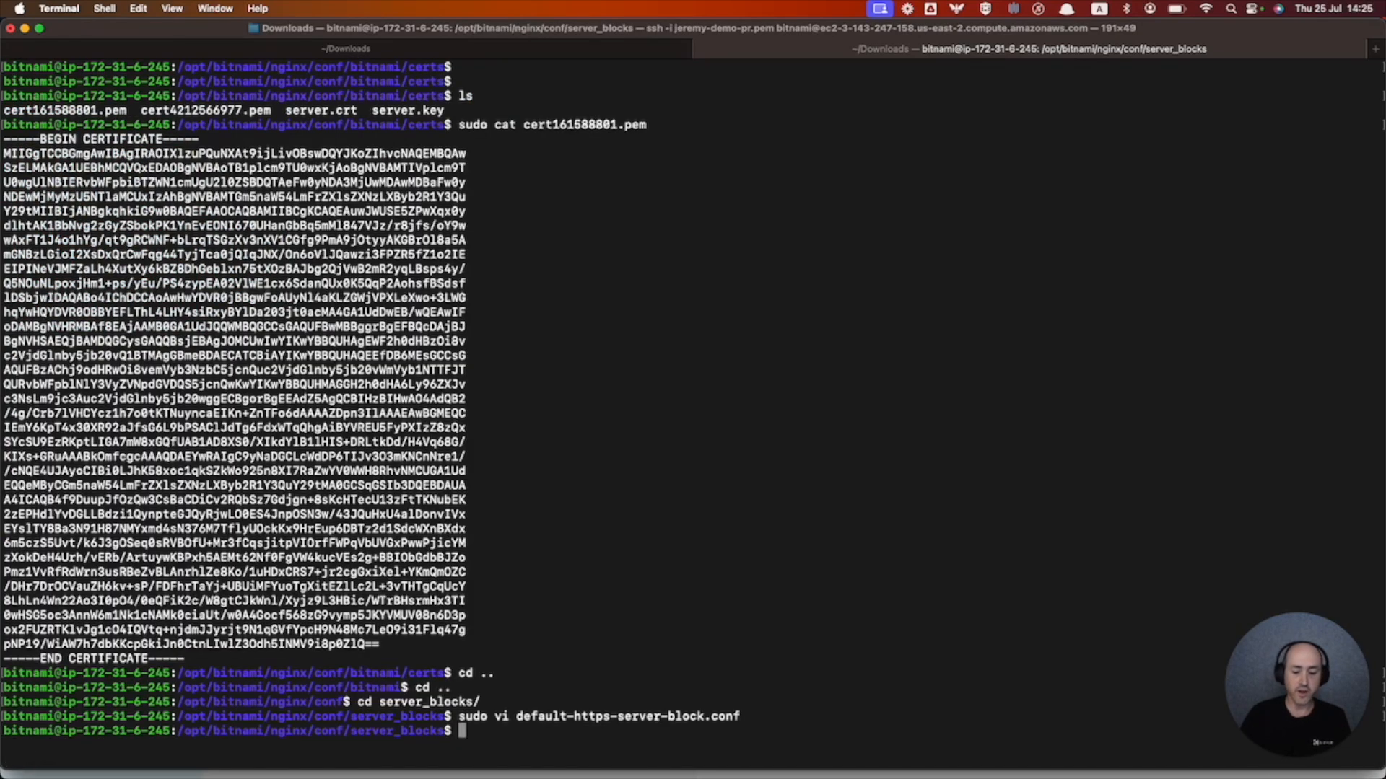
# - Reboot the nginx server with sudo reboot
pyautogui.write('sudo ')
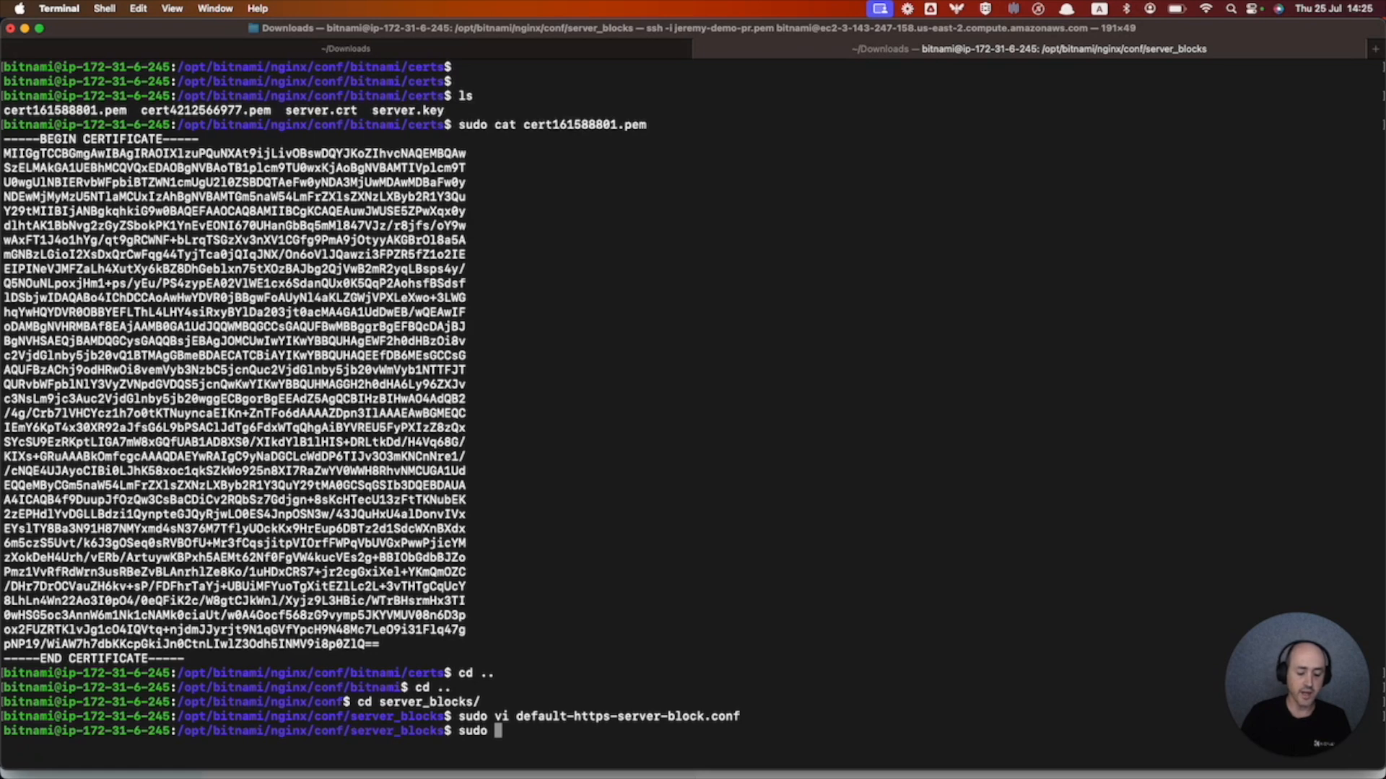
pyautogui.write('reboot')
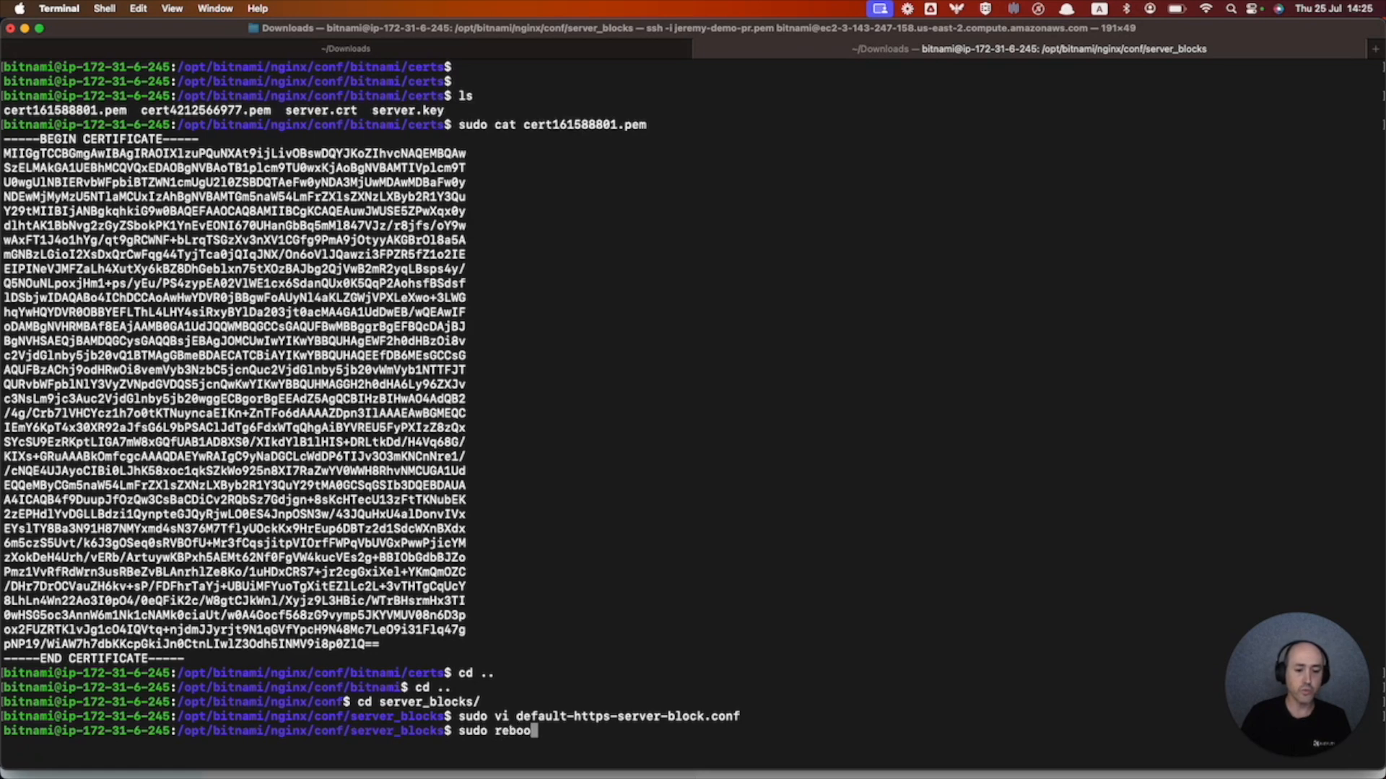
pyautogui.press('Return')
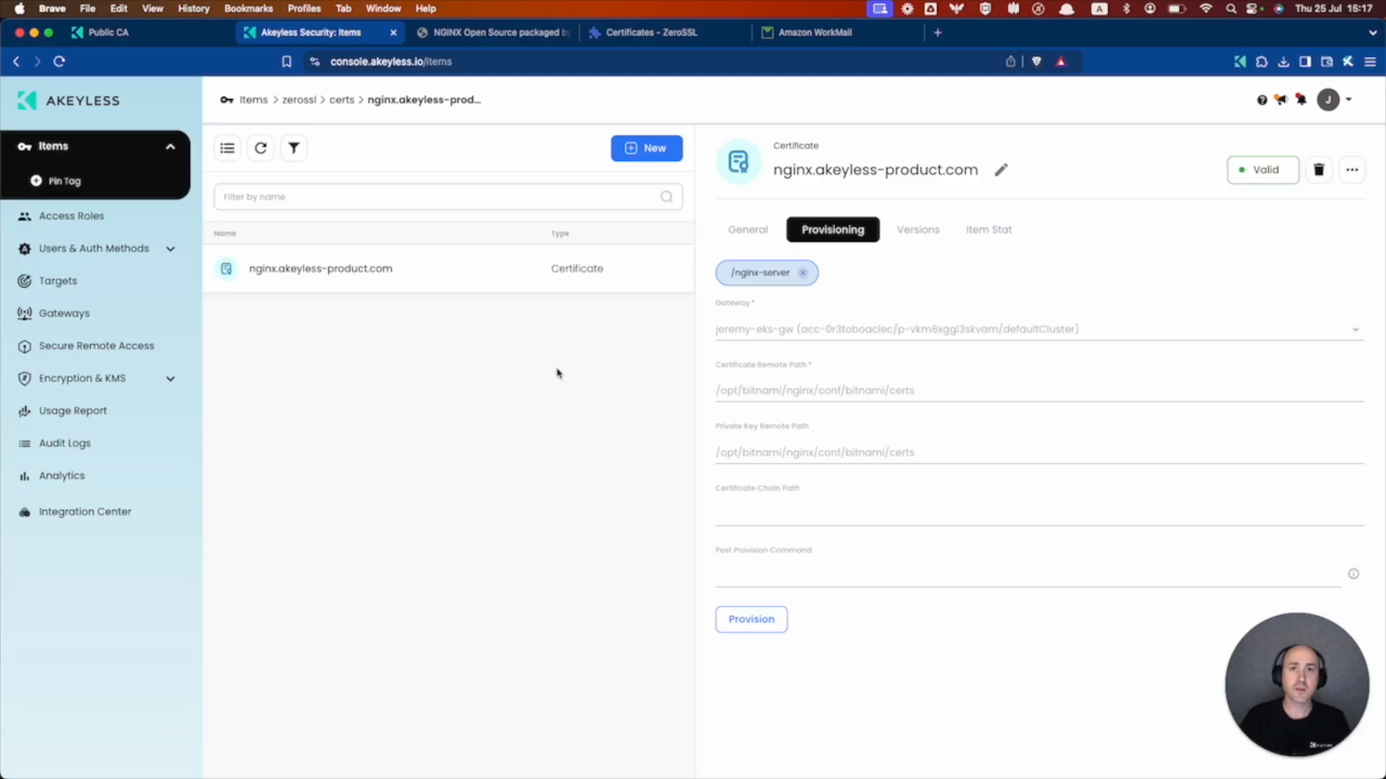
# - Reload nginx.akeyless-product.com and confirm its ZeroSSL certificate is valid until October 24, 2024
pyautogui.click(488, 31)
pyautogui.press('super+r')
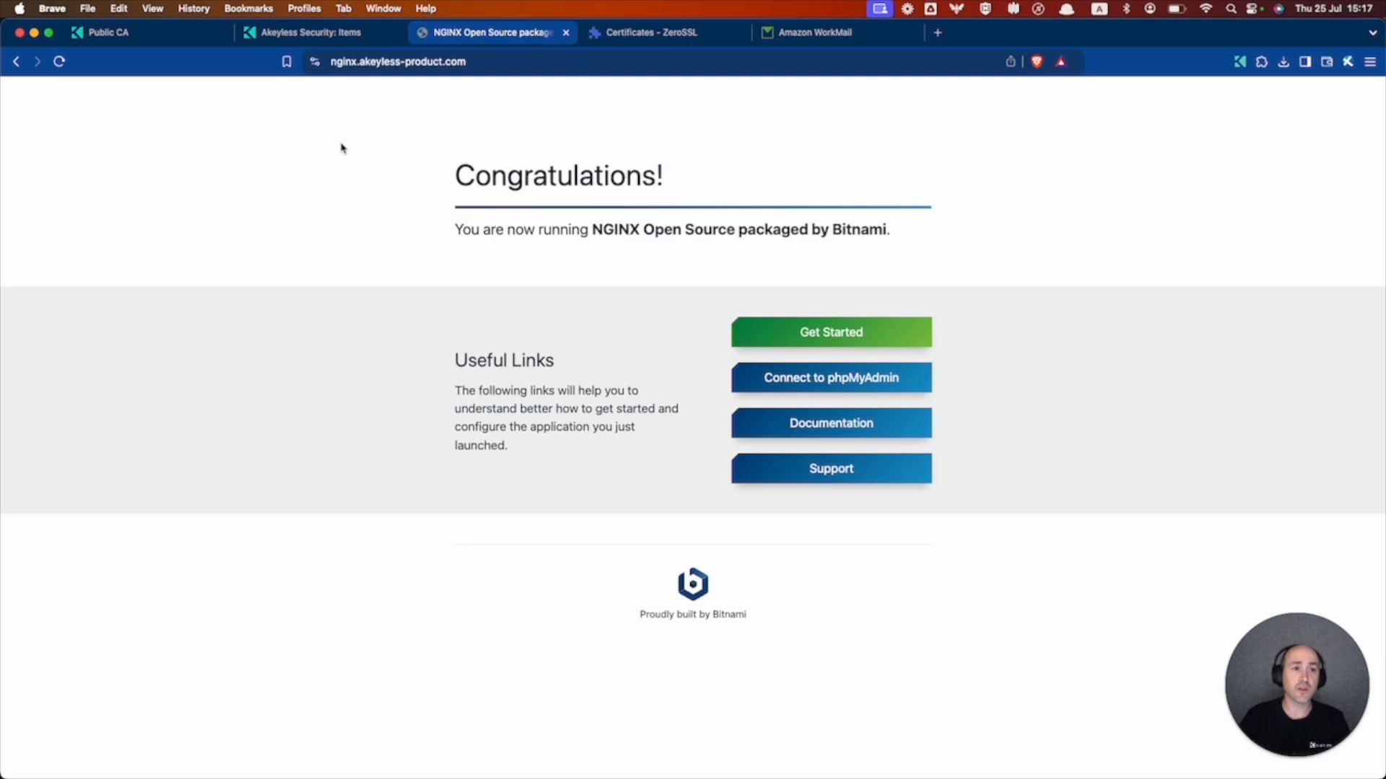
pyautogui.click(315, 62)
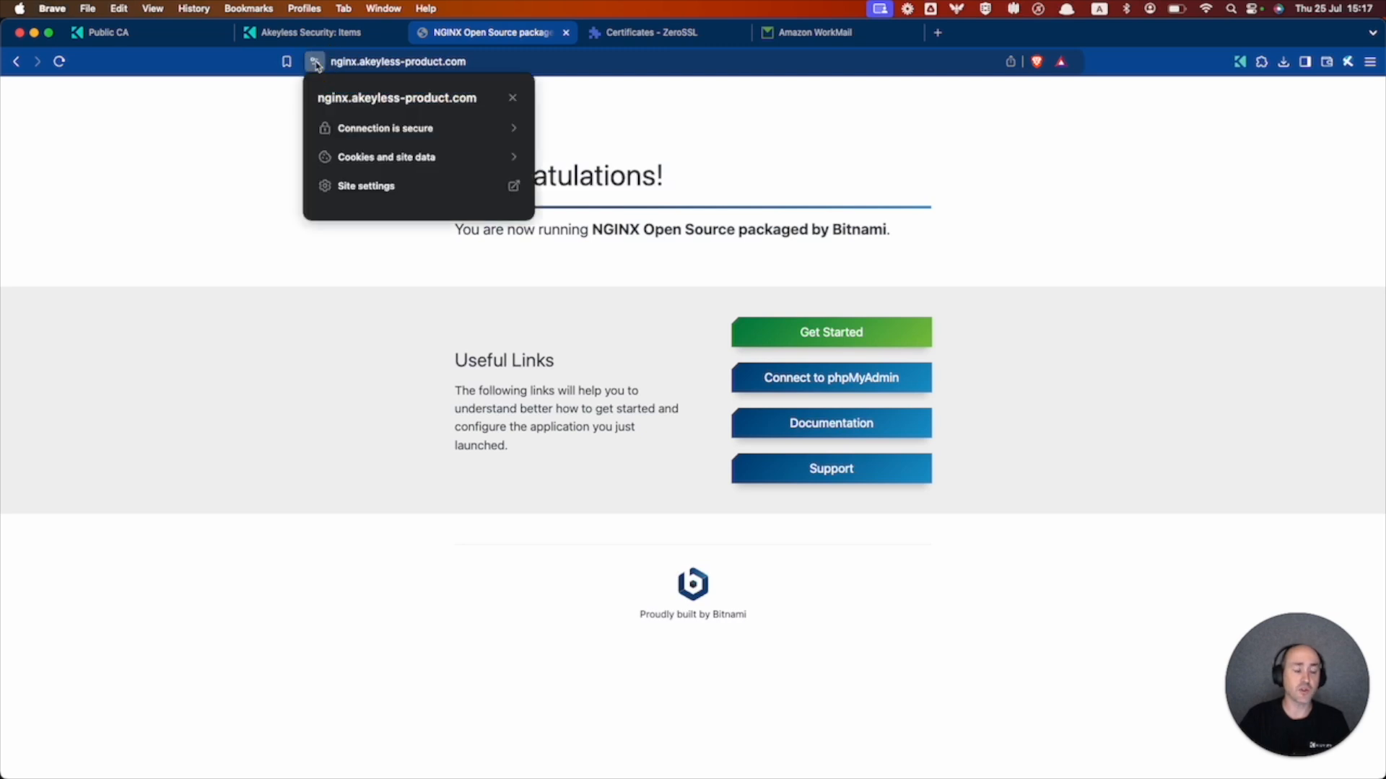
pyautogui.click(388, 134)
pyautogui.click(379, 225)
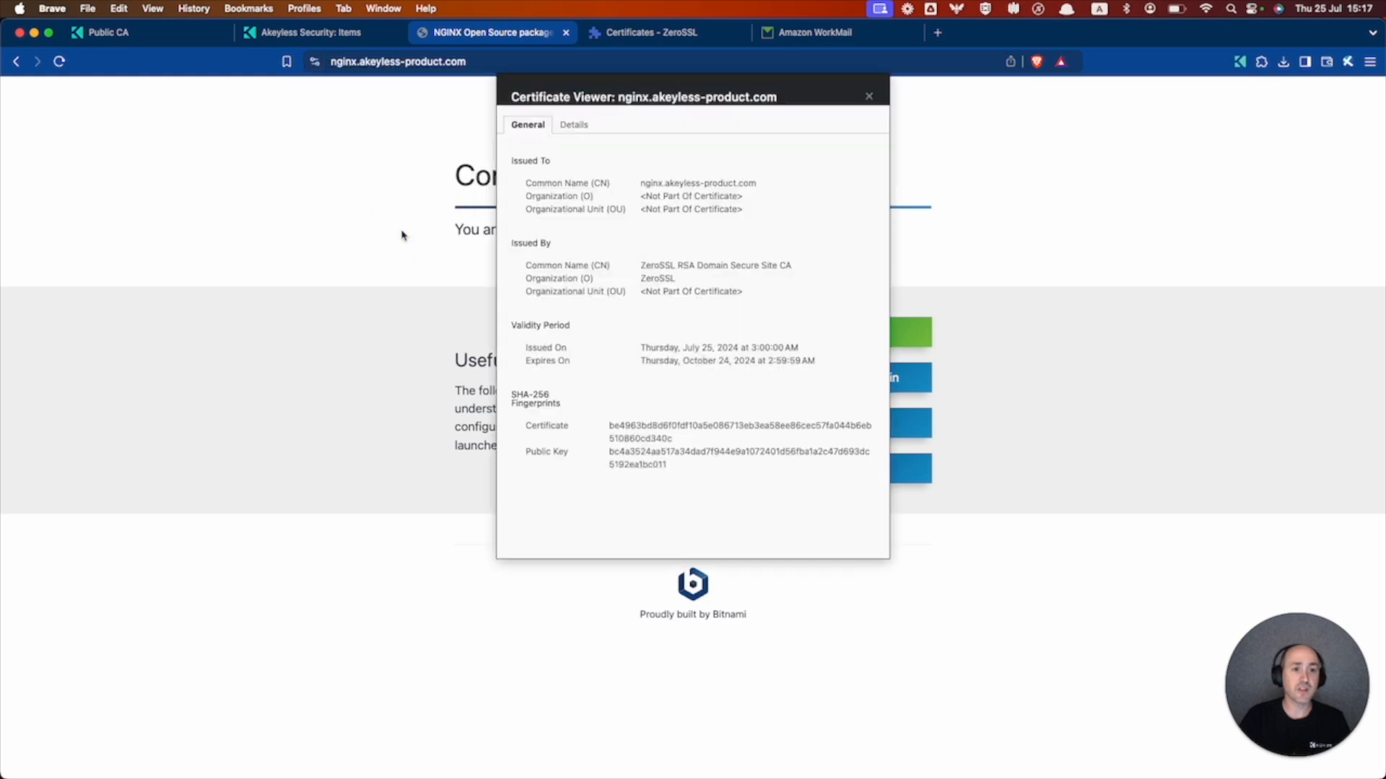
pyautogui.click(570, 127)
pyautogui.press('Escape')
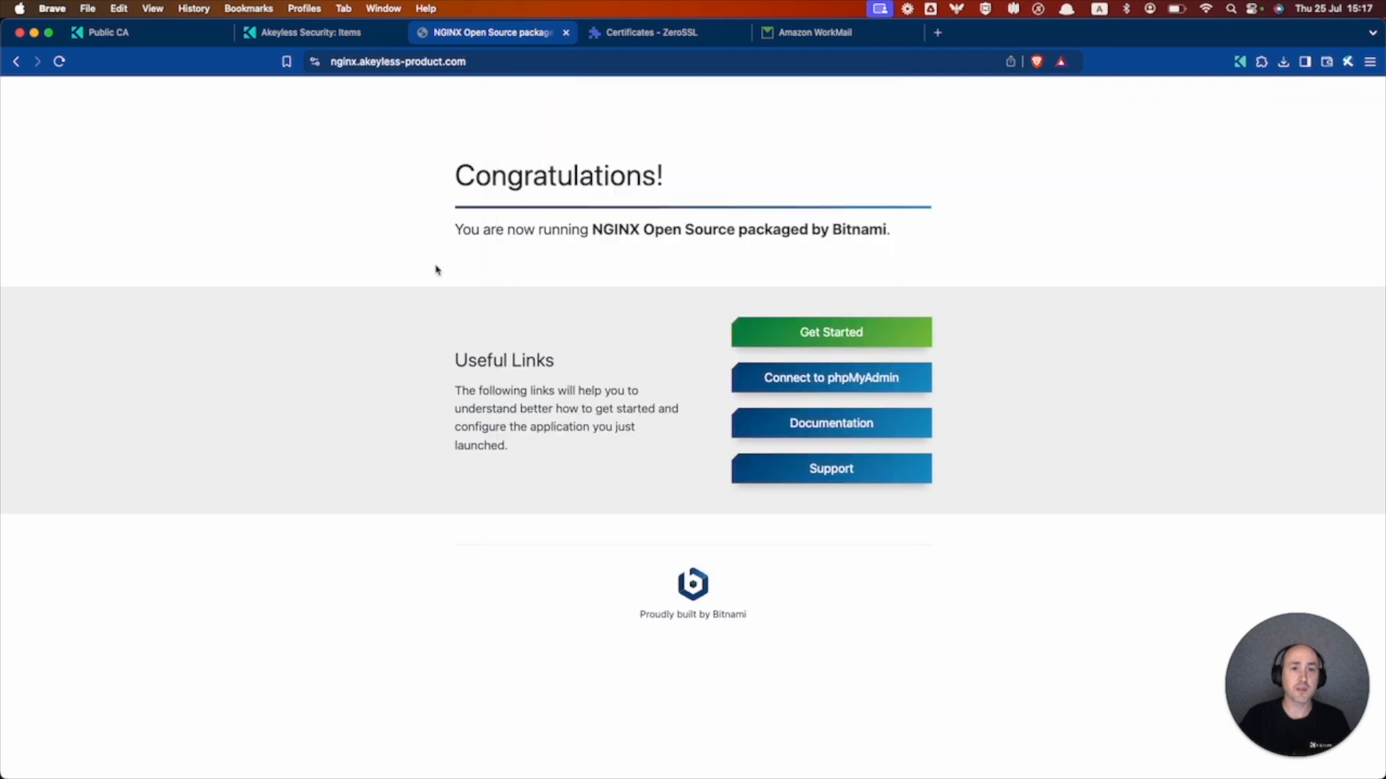
pyautogui.click(322, 34)
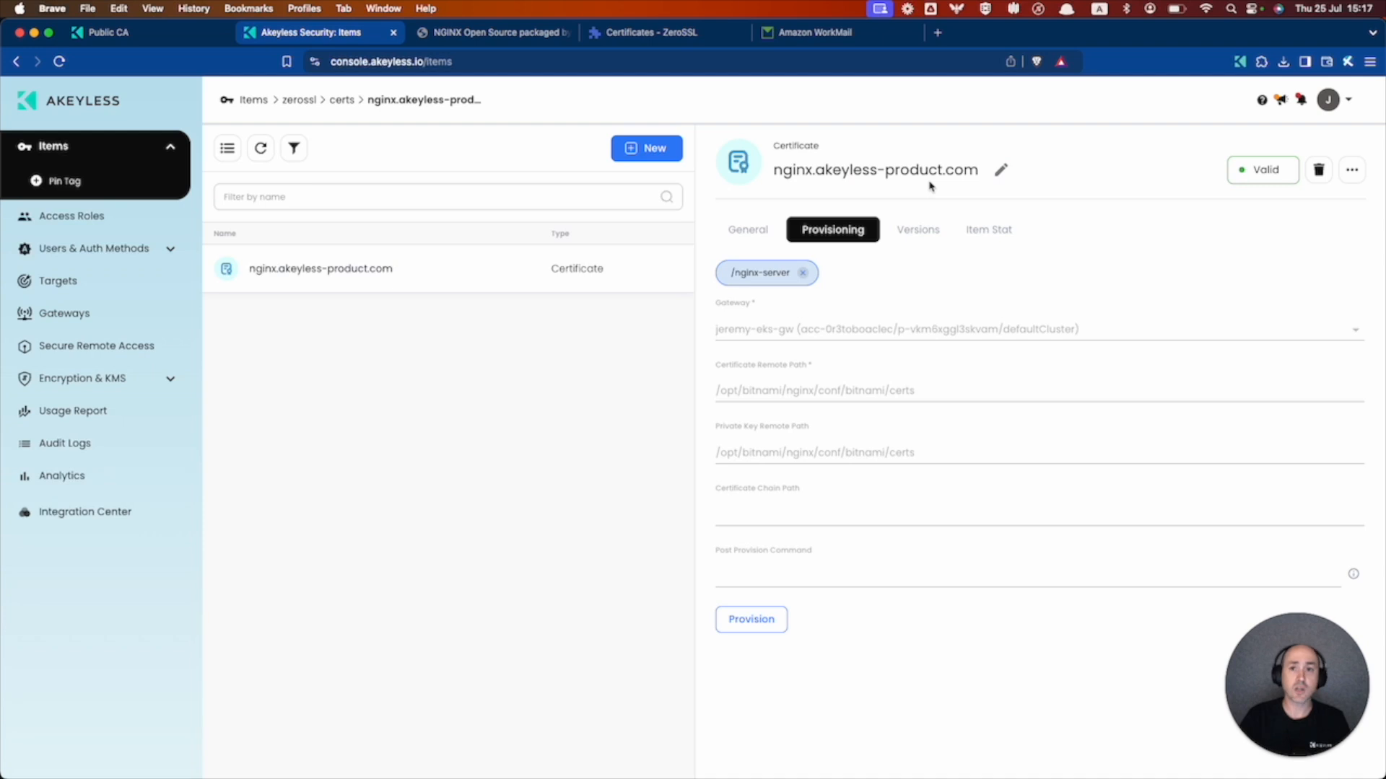
pyautogui.click(1353, 171)
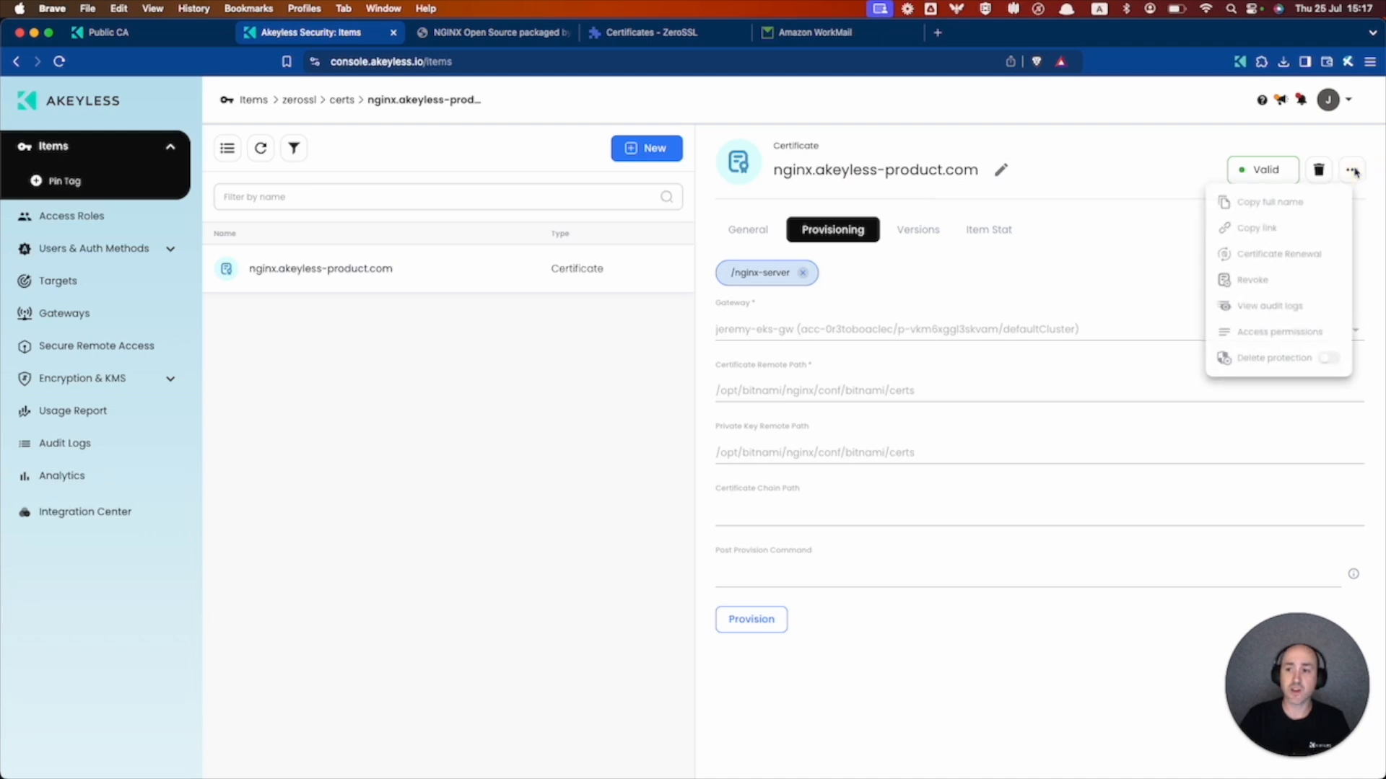
pyautogui.click(1250, 257)
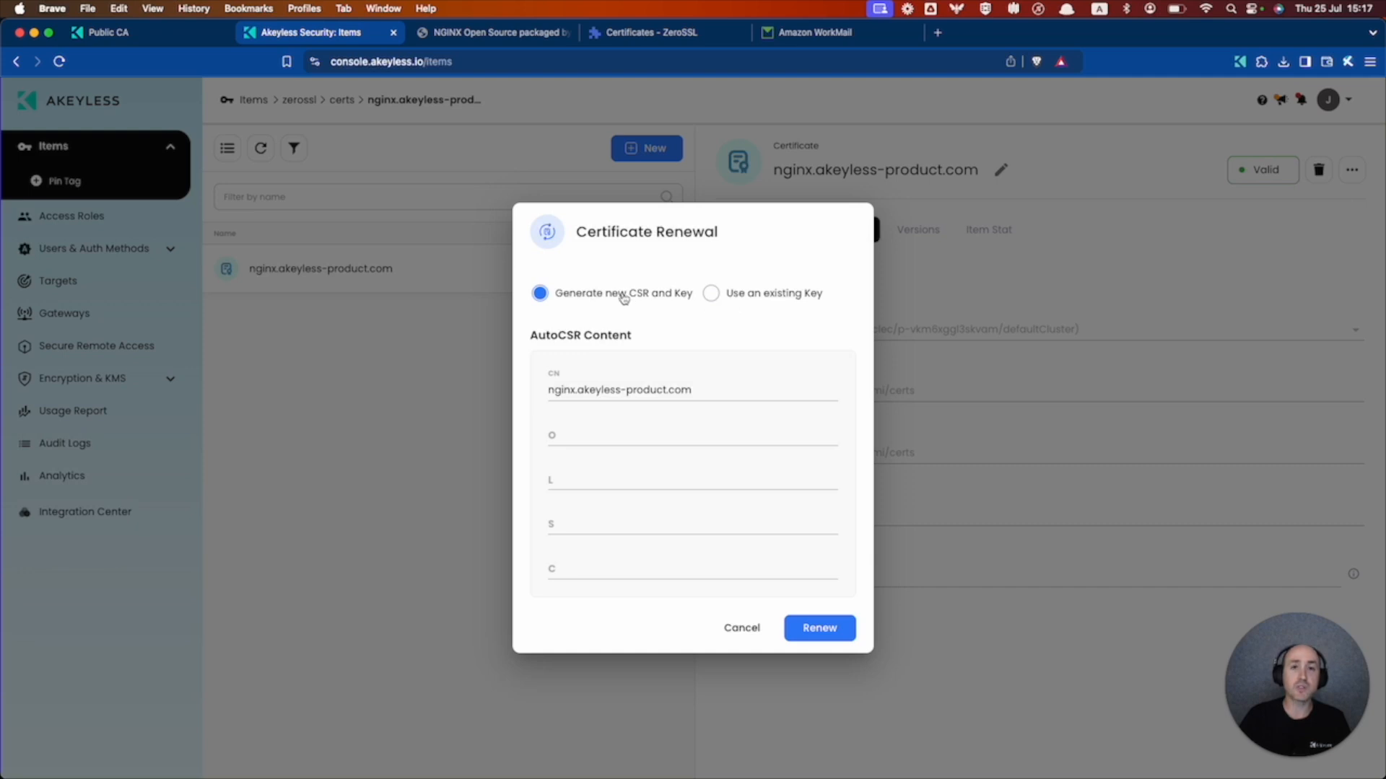
pyautogui.click(711, 294)
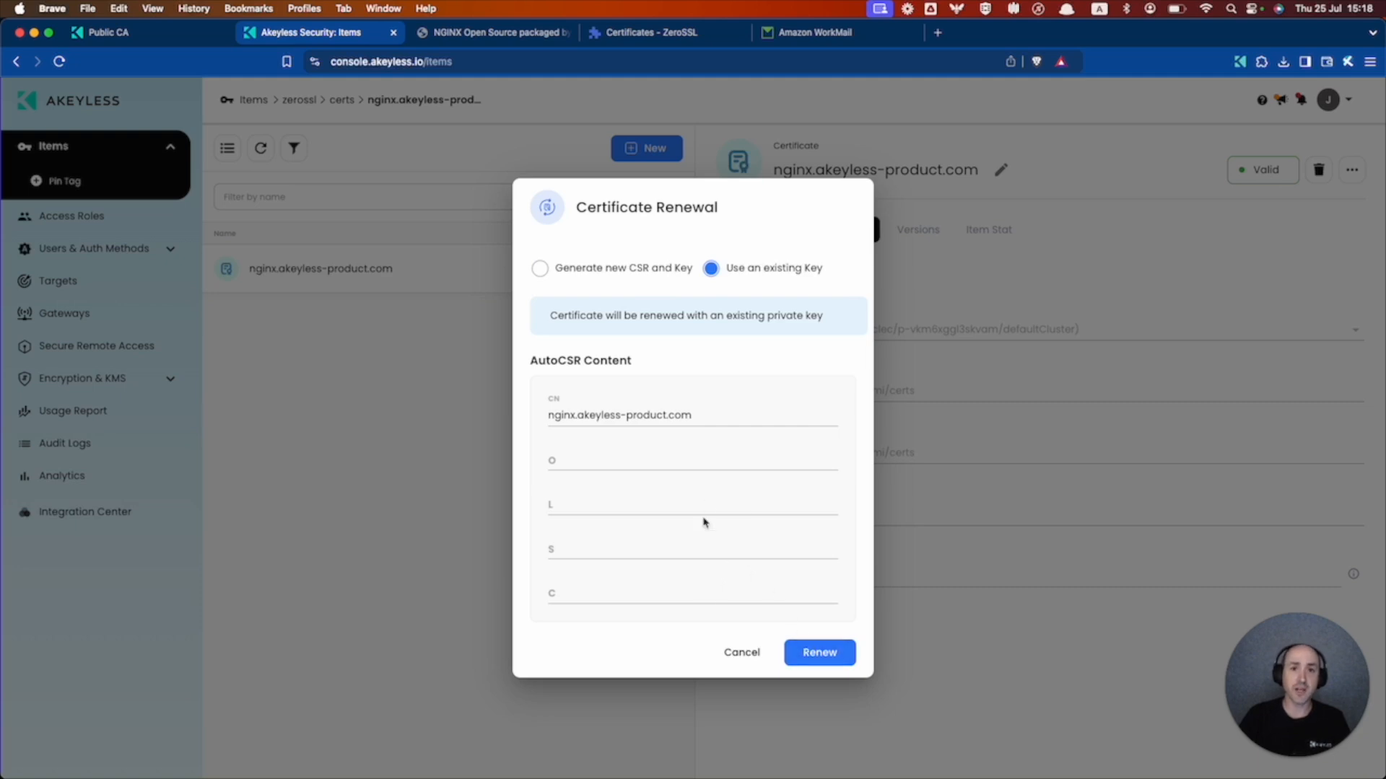
pyautogui.click(744, 654)
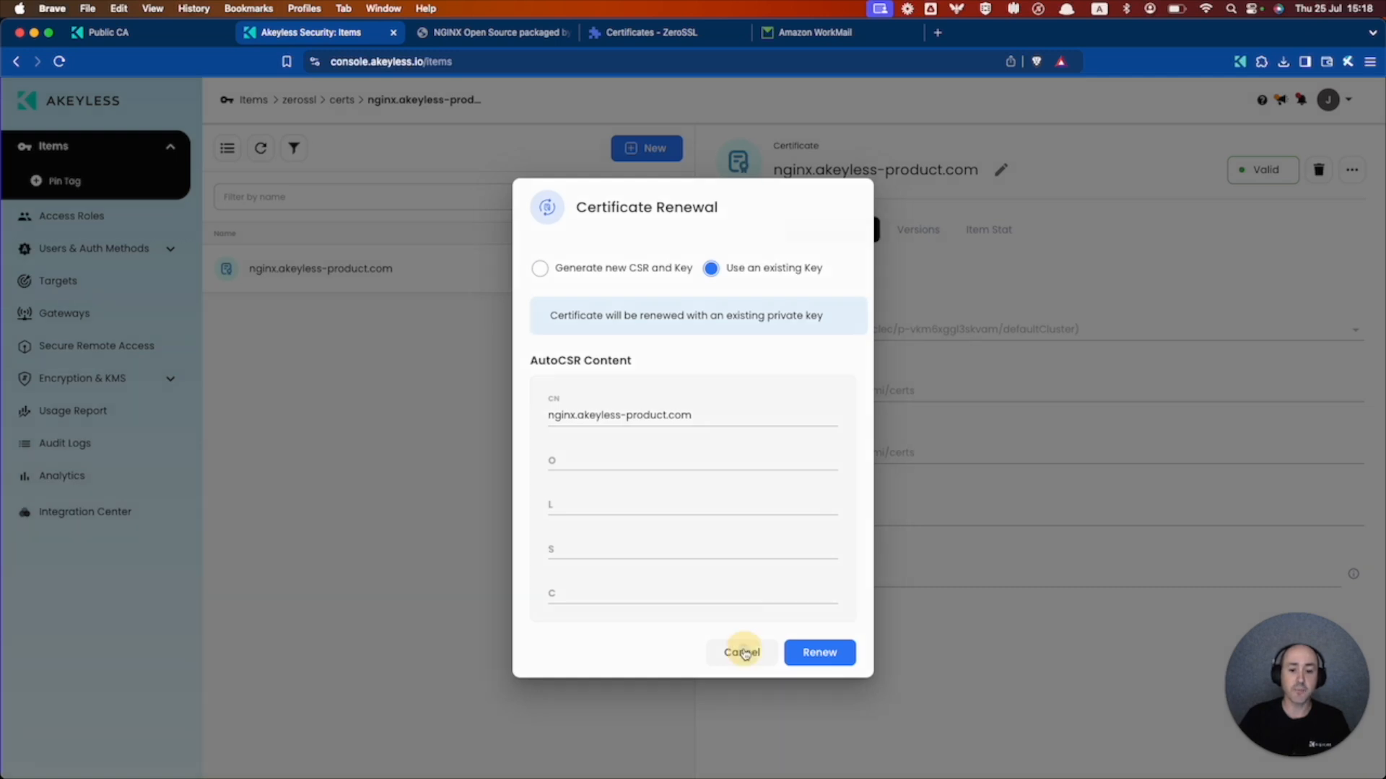
pyautogui.click(1352, 169)
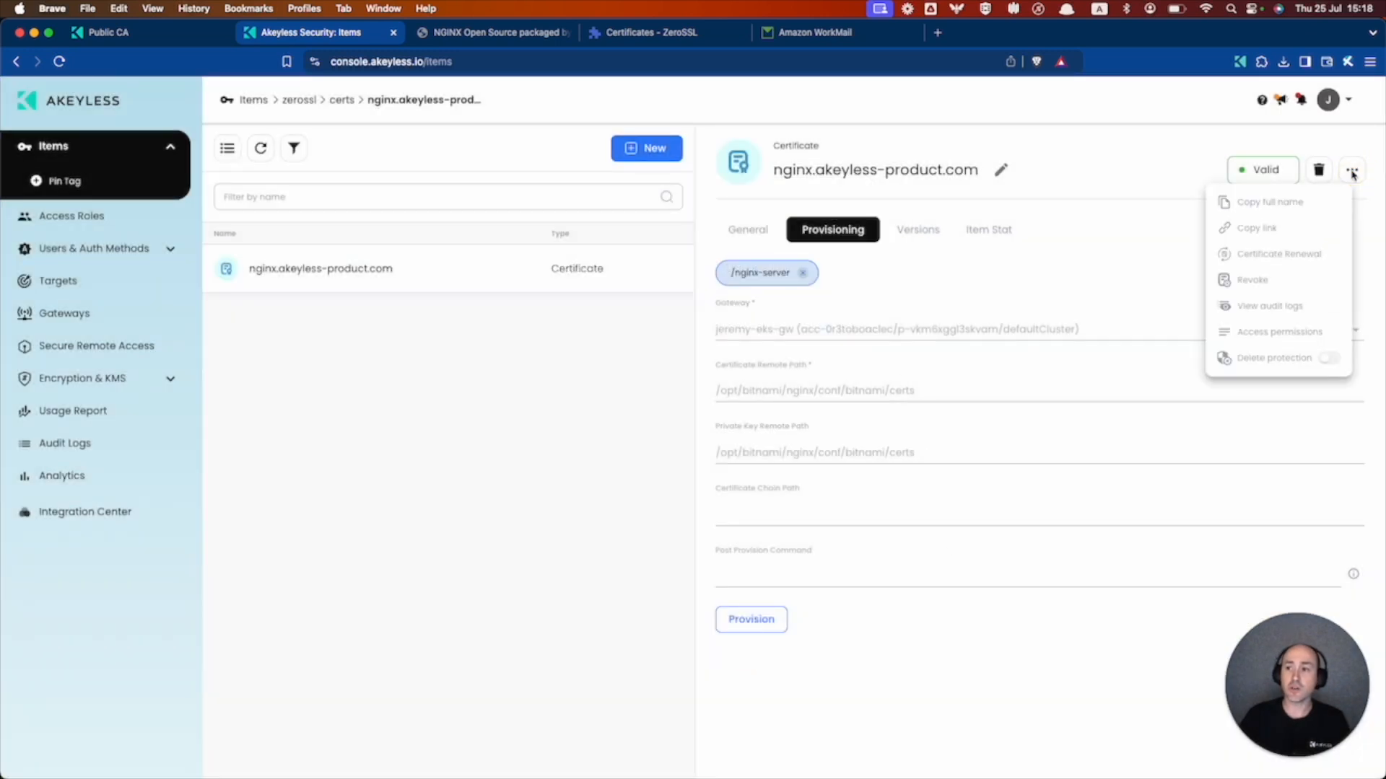
pyautogui.click(1254, 282)
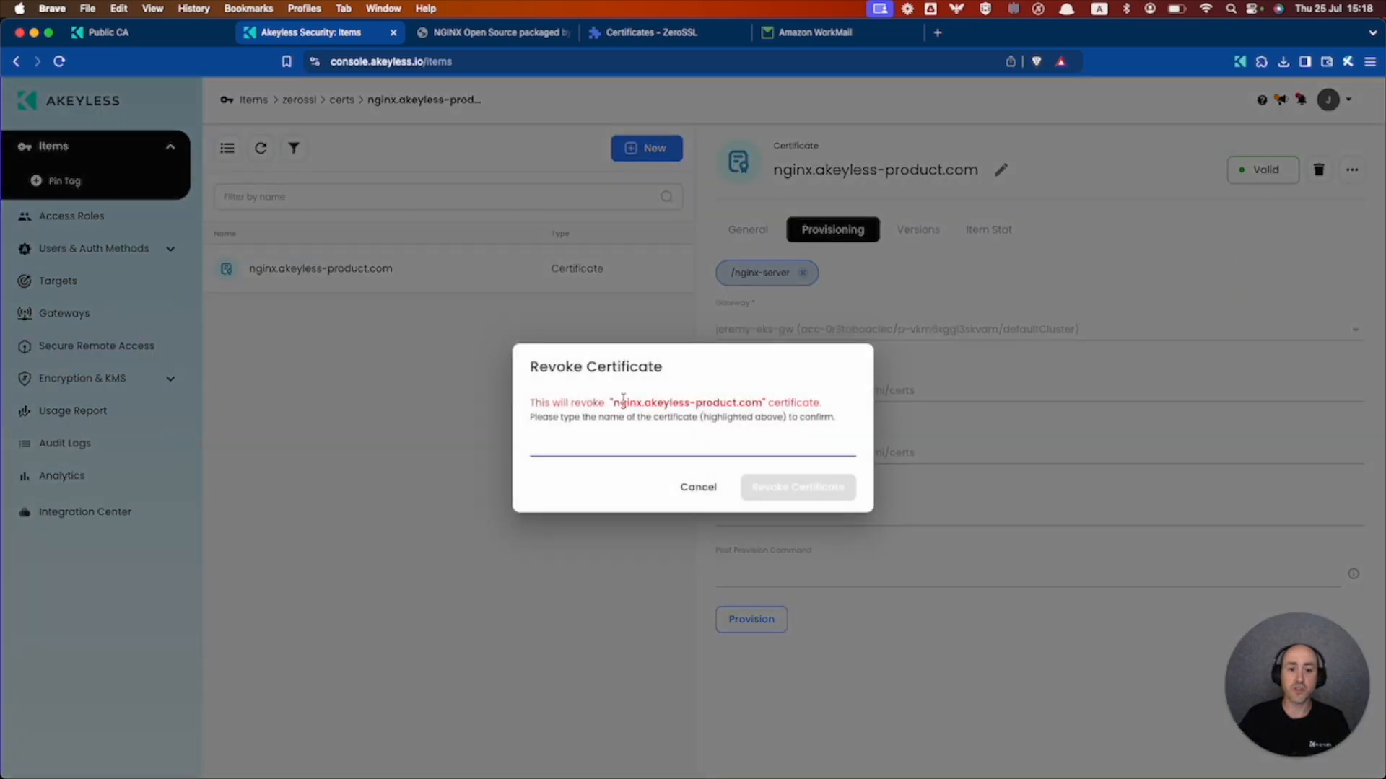
pyautogui.click(700, 488)
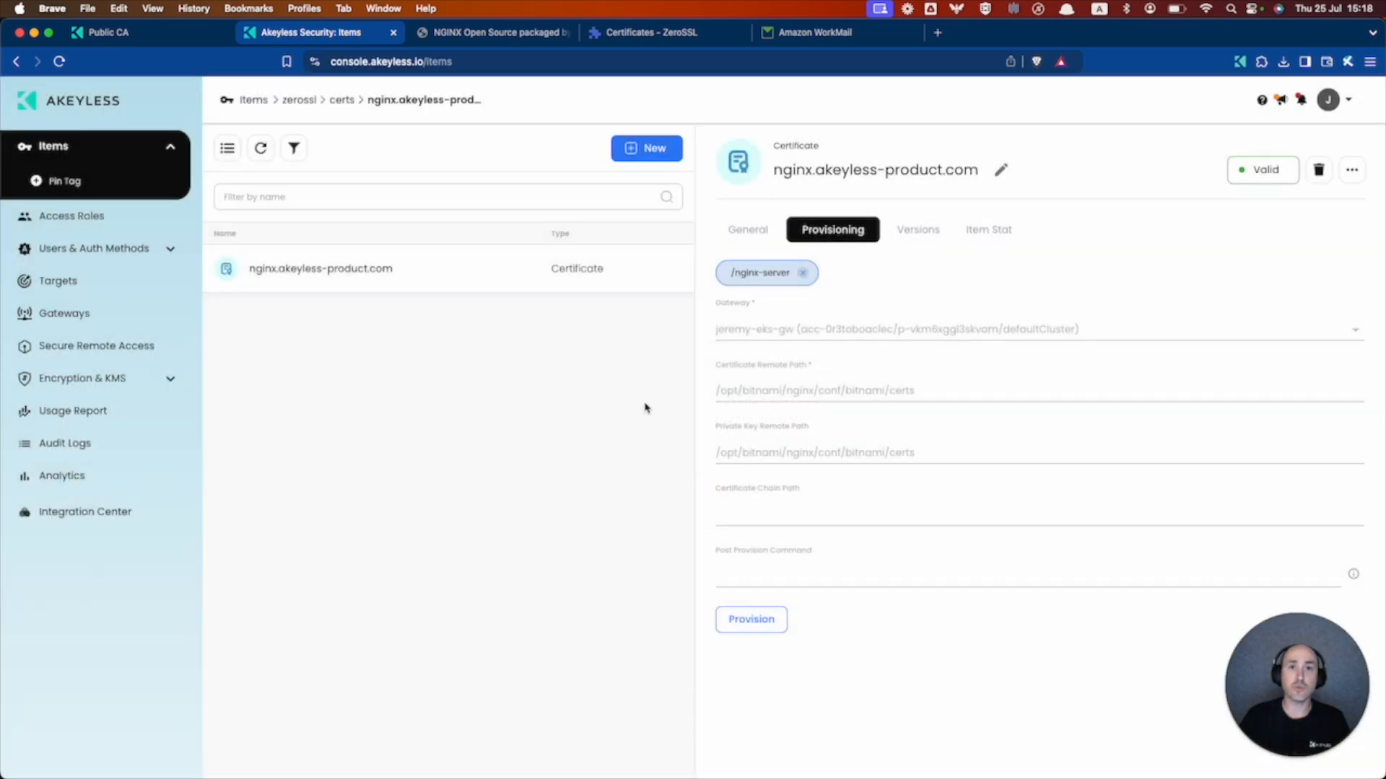